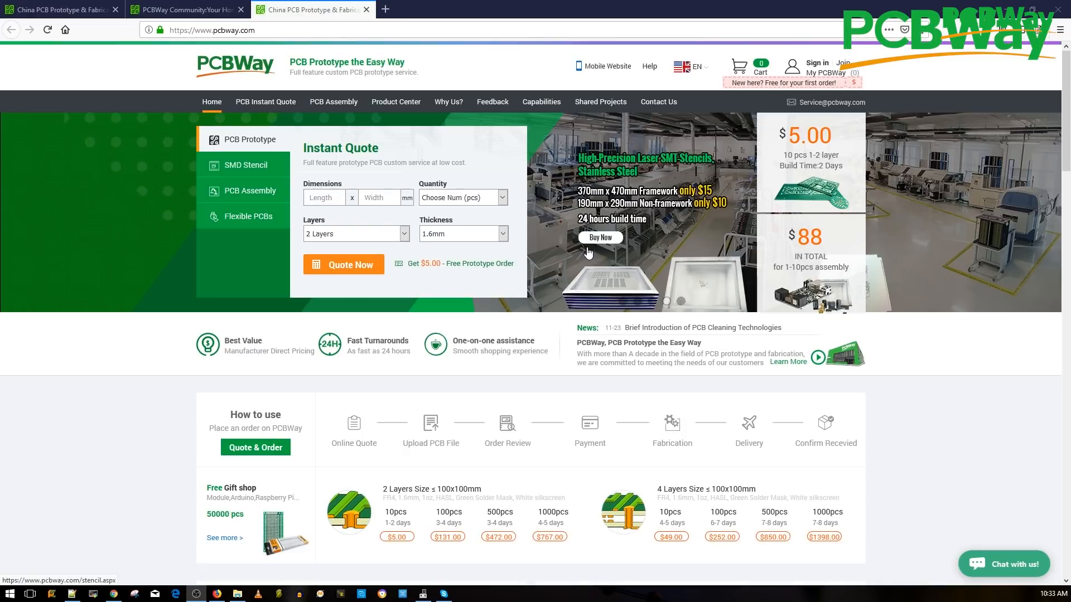
Look over the PCBWay home page's service options, pricing and assembly offers.
{"action": "scroll", "coordinate": [647, 268], "scroll_direction": "down", "scroll_amount": 12}
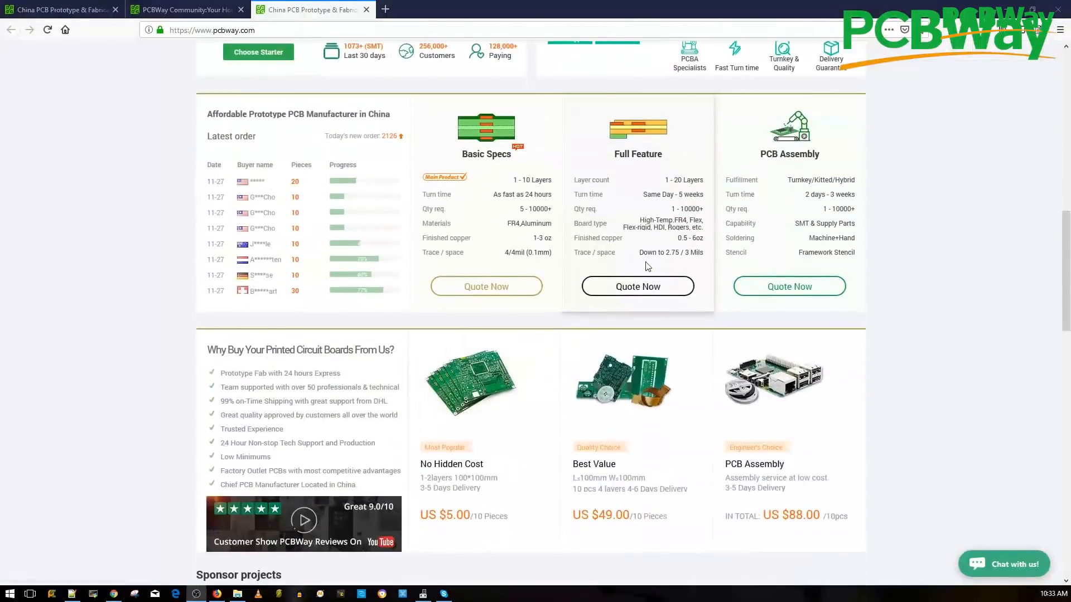
{"action": "scroll", "coordinate": [647, 267], "scroll_direction": "up", "scroll_amount": 10}
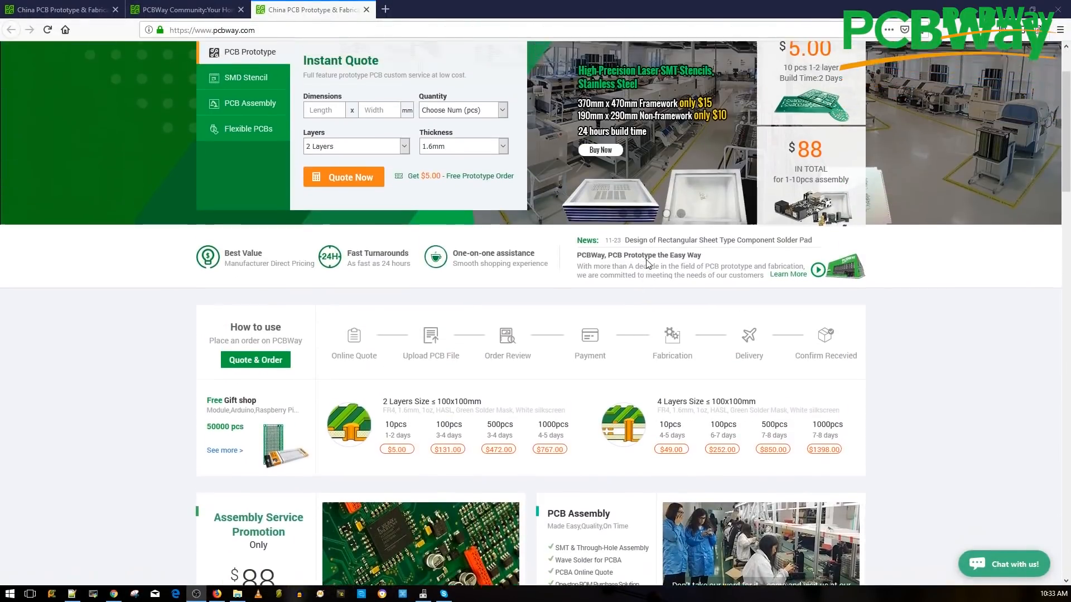
{"action": "scroll", "coordinate": [647, 264], "scroll_direction": "up", "scroll_amount": 2}
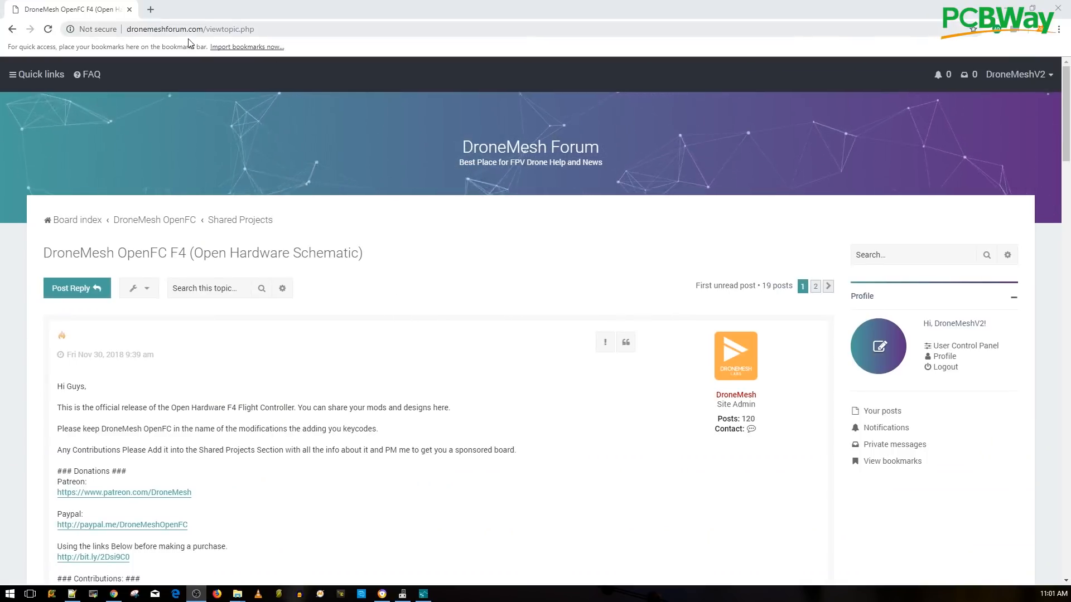
Go to the DroneMesh forum's Shared Projects section and open the "Open FC for Diatone Tyrant S 215" topic in a separate tab.
{"action": "scroll", "coordinate": [229, 179], "scroll_direction": "down", "scroll_amount": 1}
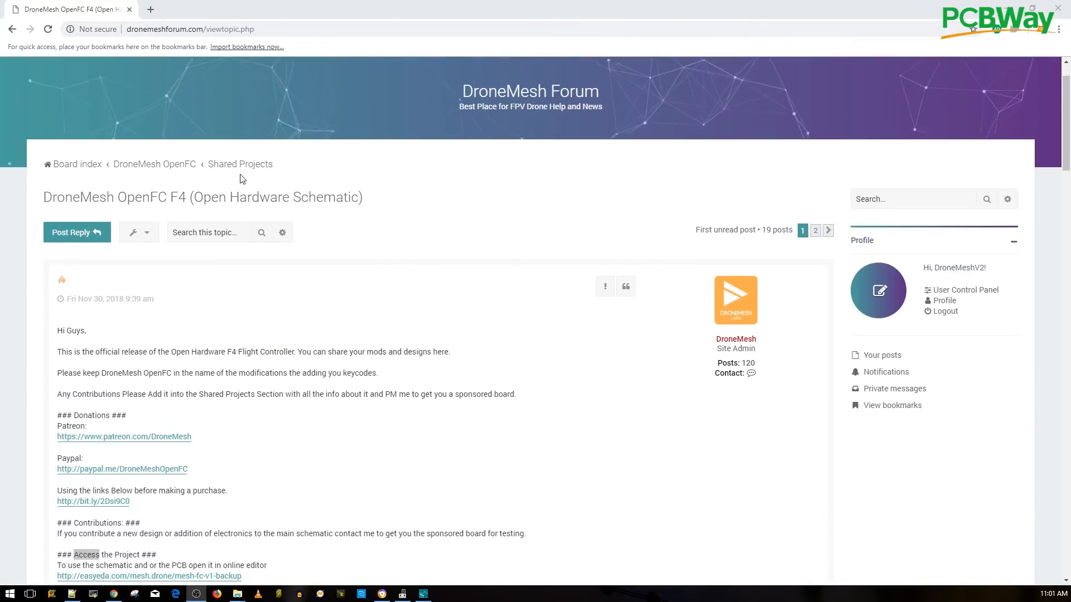
{"action": "left_click", "coordinate": [229, 166]}
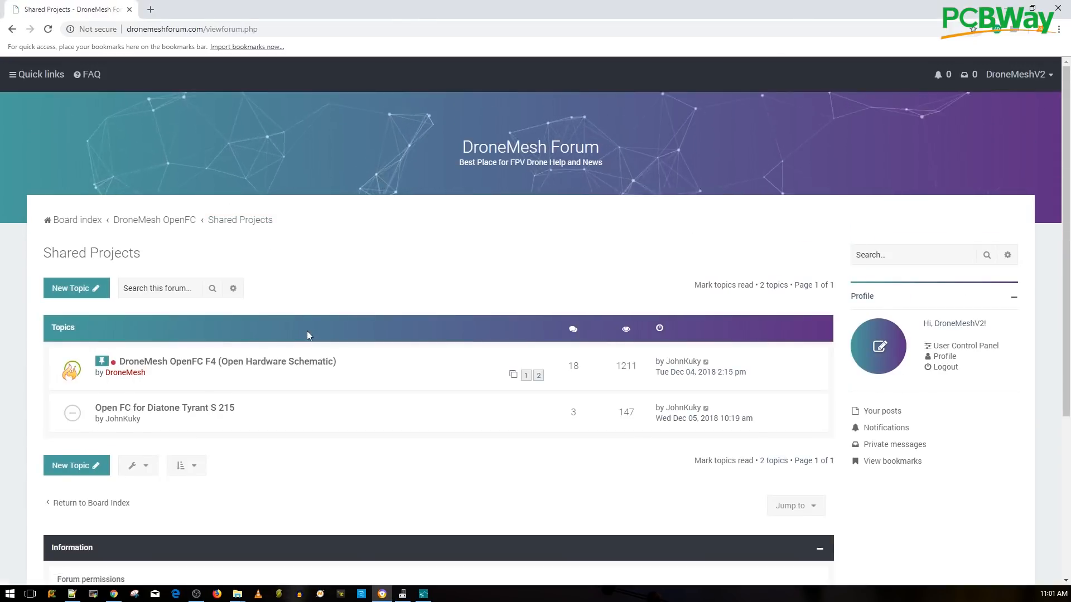
{"action": "scroll", "coordinate": [255, 207], "scroll_direction": "down", "scroll_amount": 2}
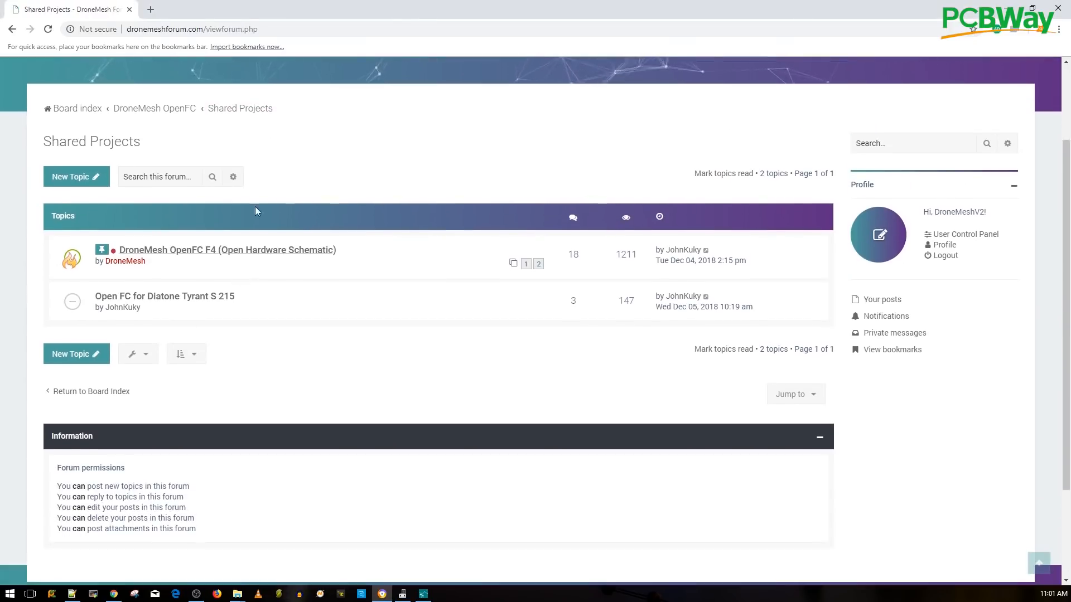
{"action": "right_click", "coordinate": [217, 306]}
{"action": "left_click", "coordinate": [246, 308]}
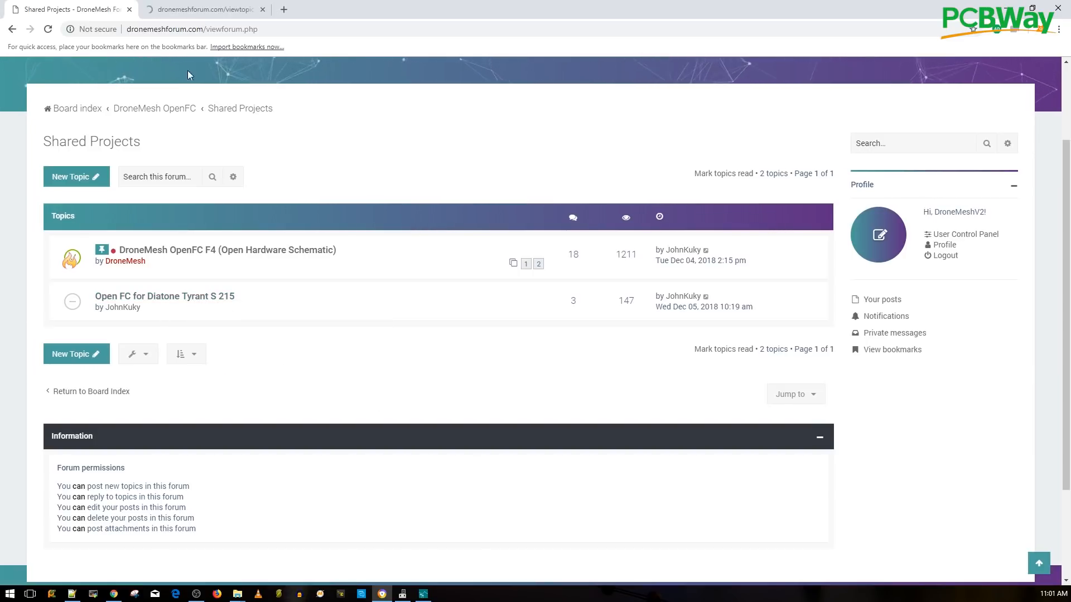
{"action": "left_click", "coordinate": [192, 9]}
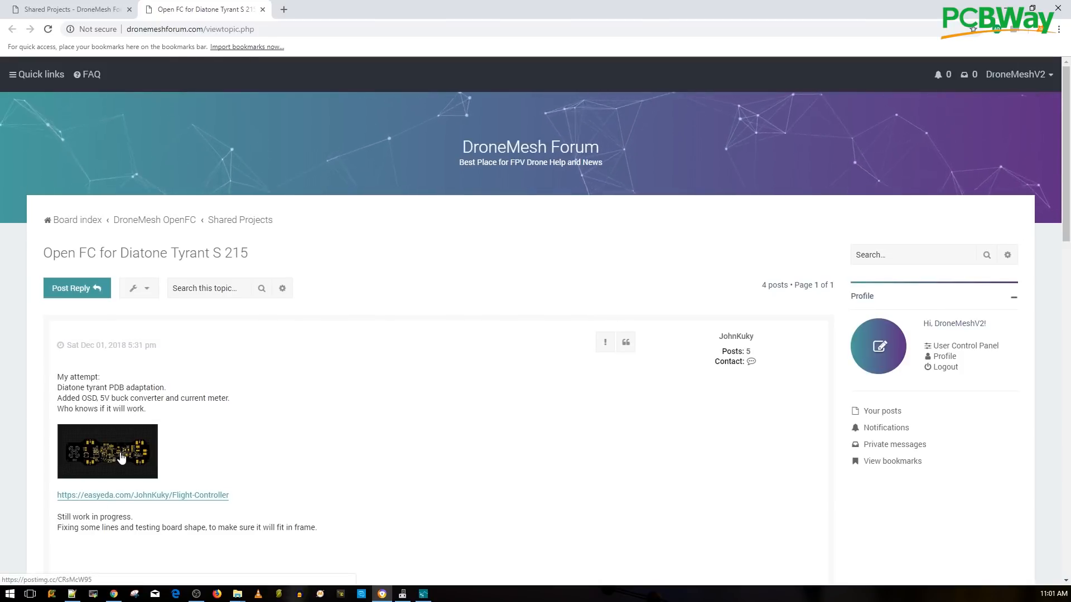
View the board image attached to the topic at full size, close it and return to the Shared Projects section.
{"action": "left_click", "coordinate": [122, 457]}
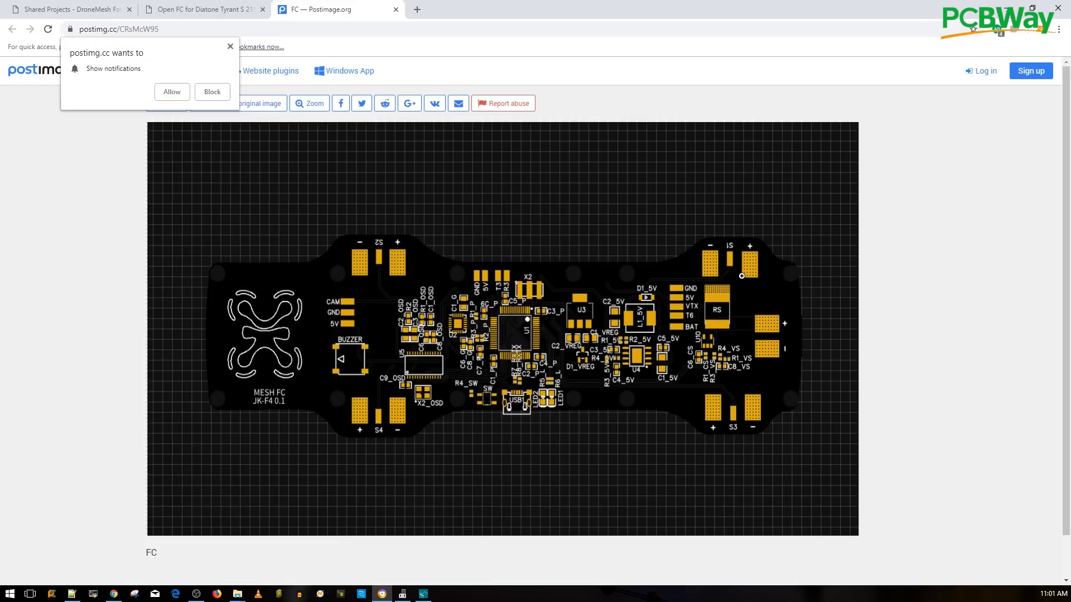
{"action": "left_click", "coordinate": [396, 10]}
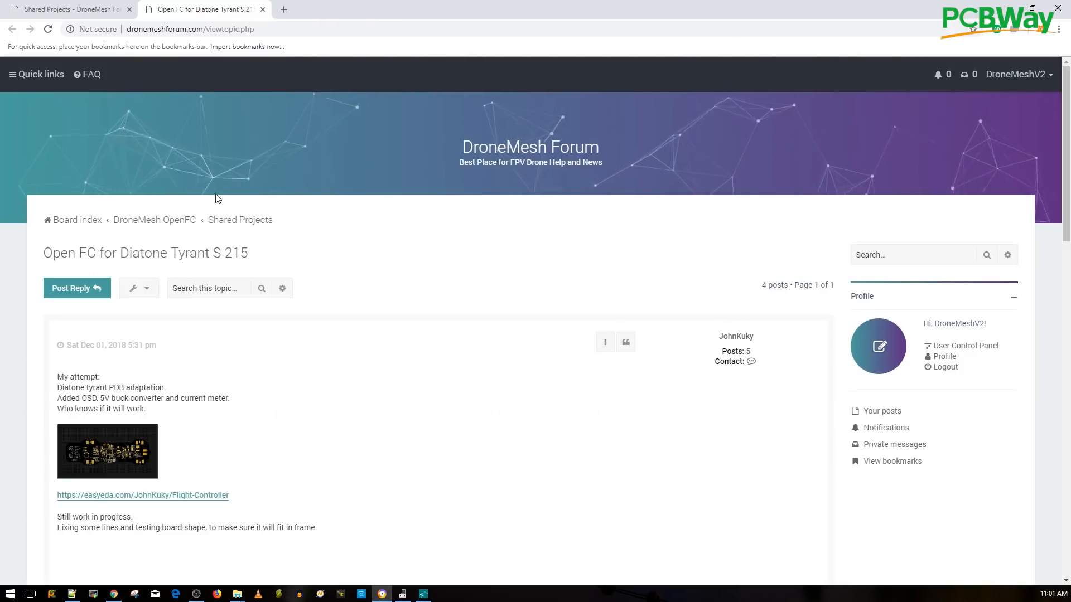
{"action": "left_click", "coordinate": [256, 221]}
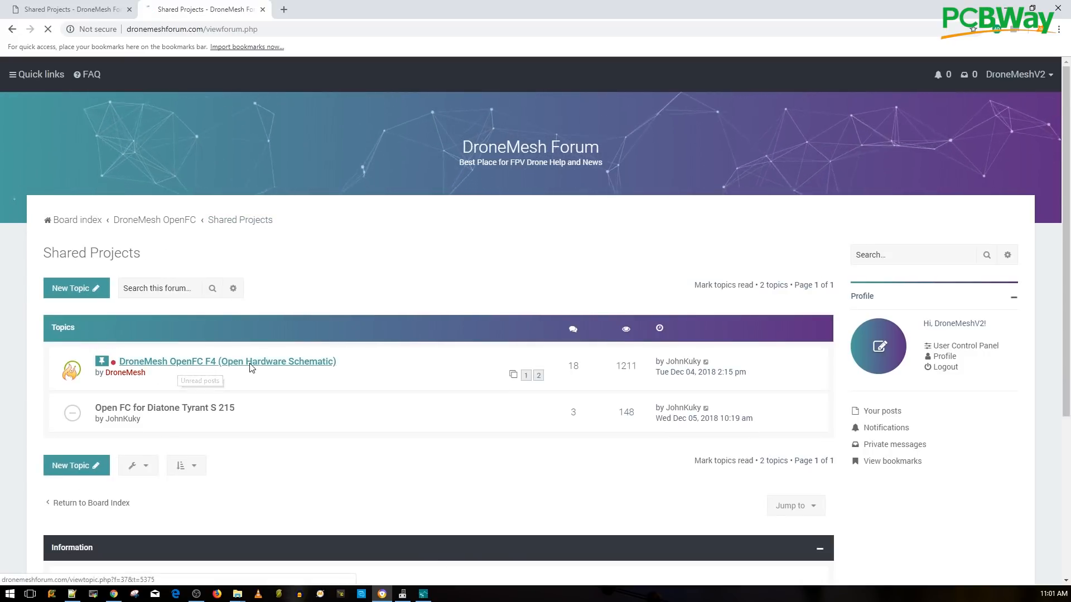
Open the "DroneMesh OpenFC F4 (Open Hardware Schematic)" topic and read its first post through to the project access and parts links.
{"action": "left_click", "coordinate": [252, 363]}
{"action": "scroll", "coordinate": [288, 357], "scroll_direction": "down", "scroll_amount": 4}
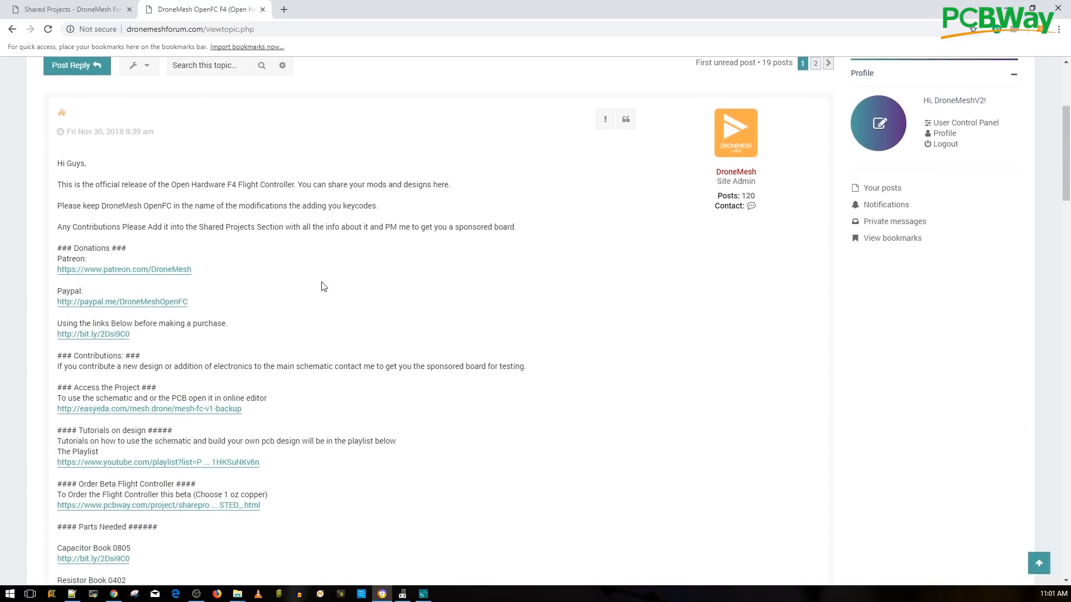
{"action": "scroll", "coordinate": [373, 244], "scroll_direction": "up", "scroll_amount": 4}
{"action": "double_click", "coordinate": [414, 330]}
{"action": "scroll", "coordinate": [395, 335], "scroll_direction": "down", "scroll_amount": 3}
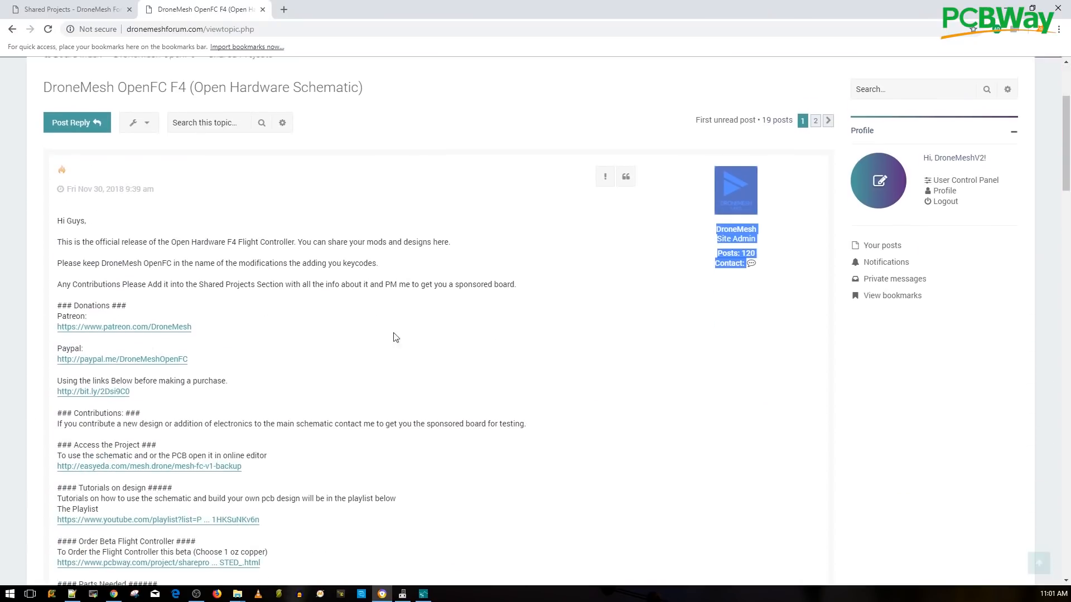
{"action": "scroll", "coordinate": [143, 301], "scroll_direction": "down", "scroll_amount": 2}
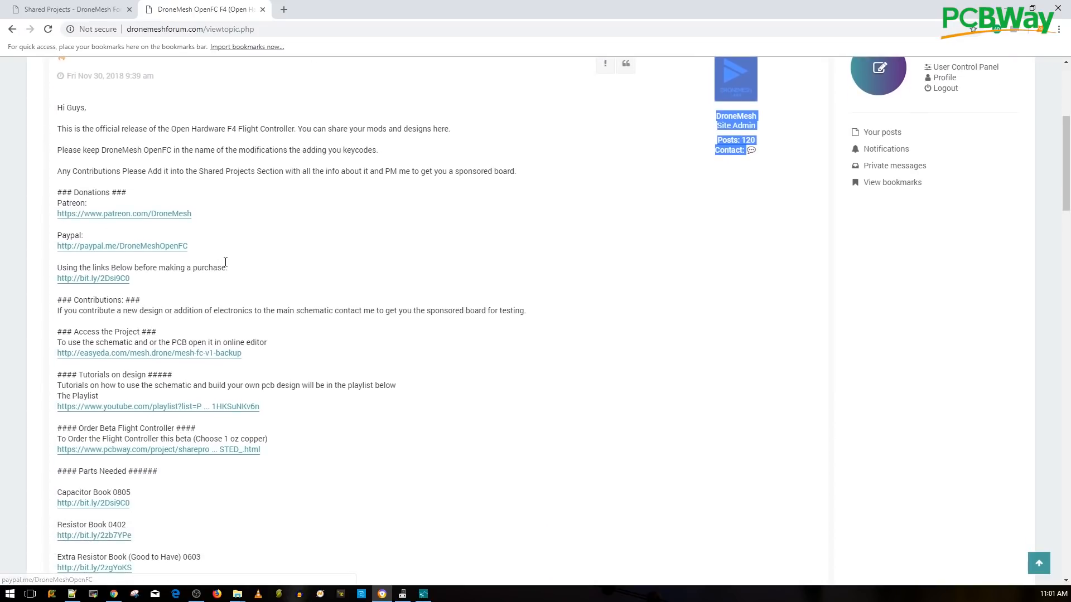
{"action": "scroll", "coordinate": [226, 262], "scroll_direction": "down", "scroll_amount": 2}
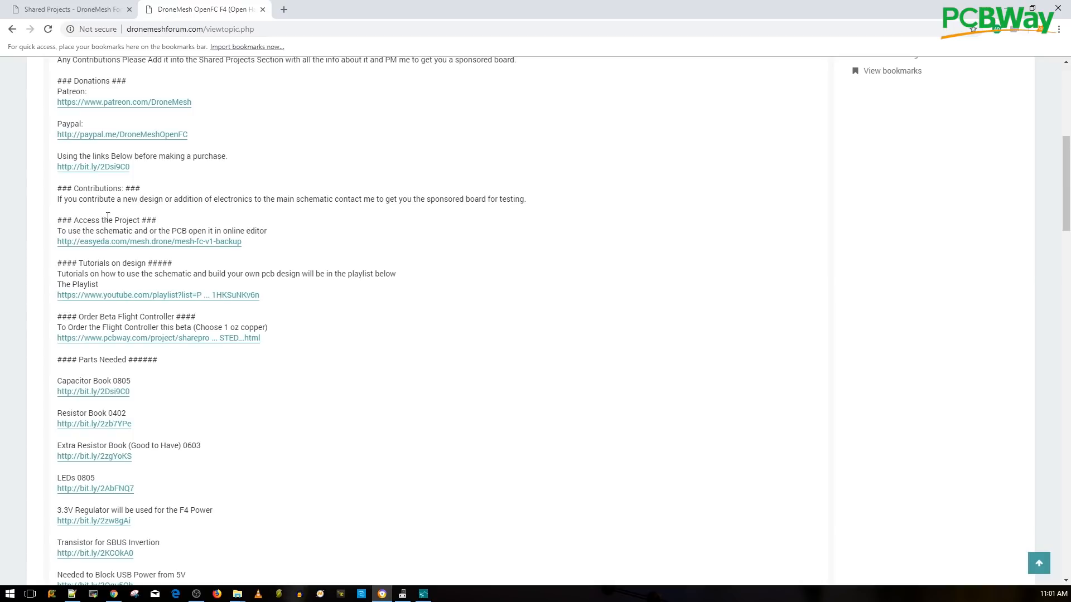
Open the post's EasyEDA project link in a separate tab and load the DroneMesh OpenFC Schematic in the editor.
{"action": "right_click", "coordinate": [121, 247]}
{"action": "left_click", "coordinate": [133, 255]}
{"action": "key", "text": "ctrl+Tab"}
{"action": "scroll", "coordinate": [532, 178], "scroll_direction": "down", "scroll_amount": 1}
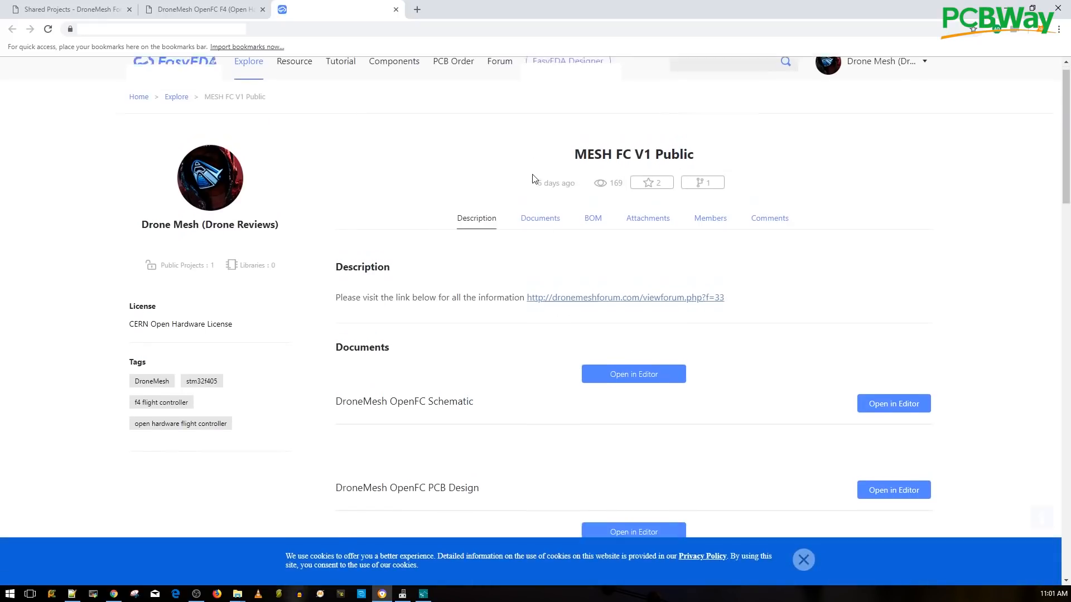
{"action": "scroll", "coordinate": [418, 227], "scroll_direction": "down", "scroll_amount": 3}
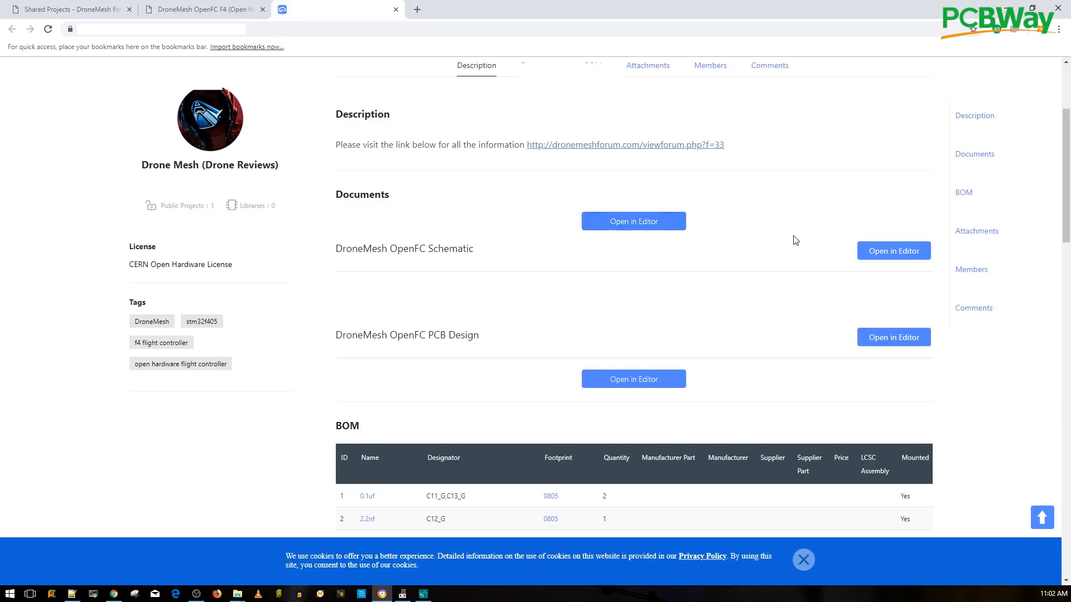
{"action": "left_click", "coordinate": [881, 254]}
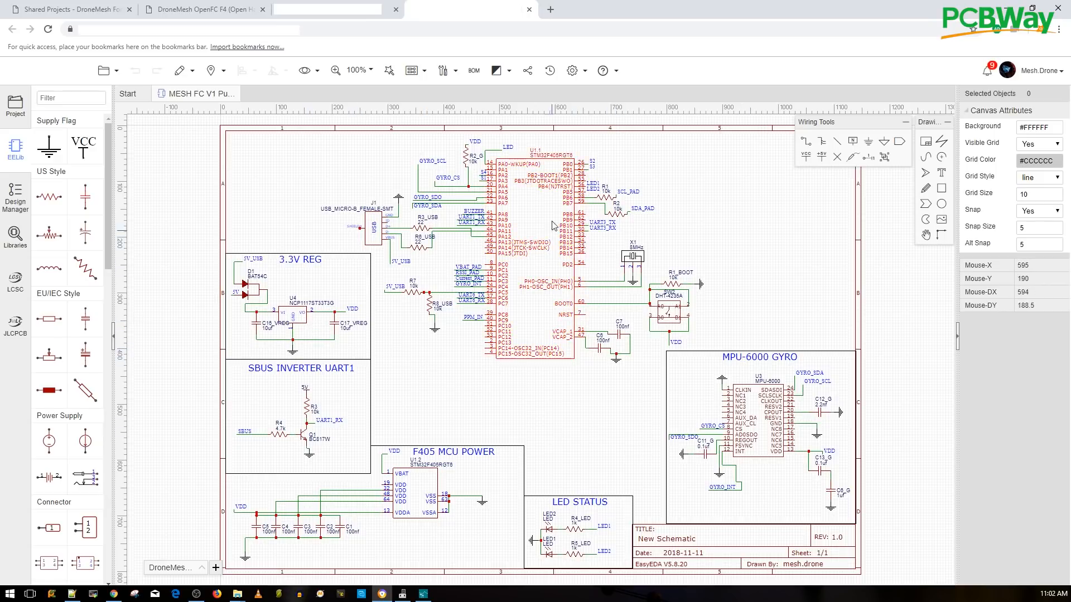
Examine the STM32F405RGT6 microcontroller and the wiring of the USB connector with its two series resistors.
{"action": "scroll", "coordinate": [640, 252], "scroll_direction": "up", "scroll_amount": 3}
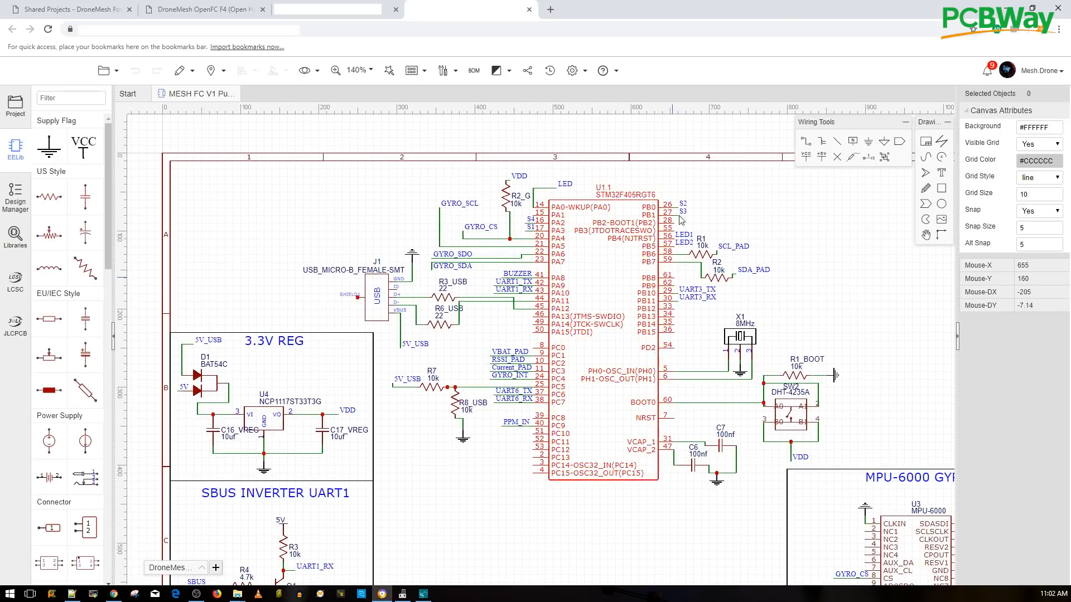
{"action": "right_click_drag", "start_coordinate": [770, 268], "coordinate": [749, 240]}
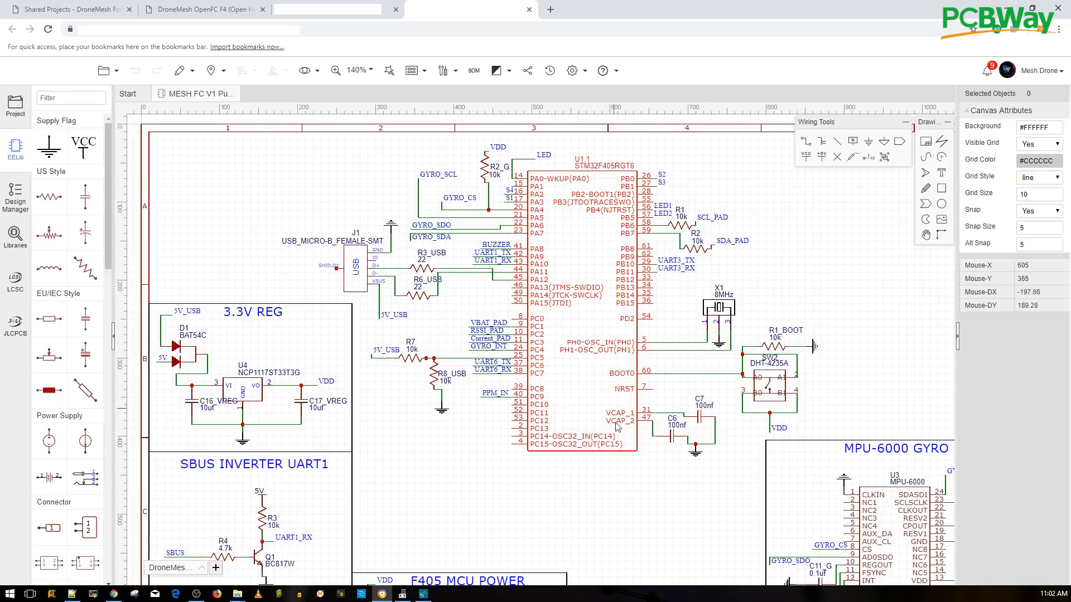
{"action": "scroll", "coordinate": [617, 427], "scroll_direction": "up", "scroll_amount": 2}
{"action": "scroll", "coordinate": [618, 381], "scroll_direction": "down", "scroll_amount": 2}
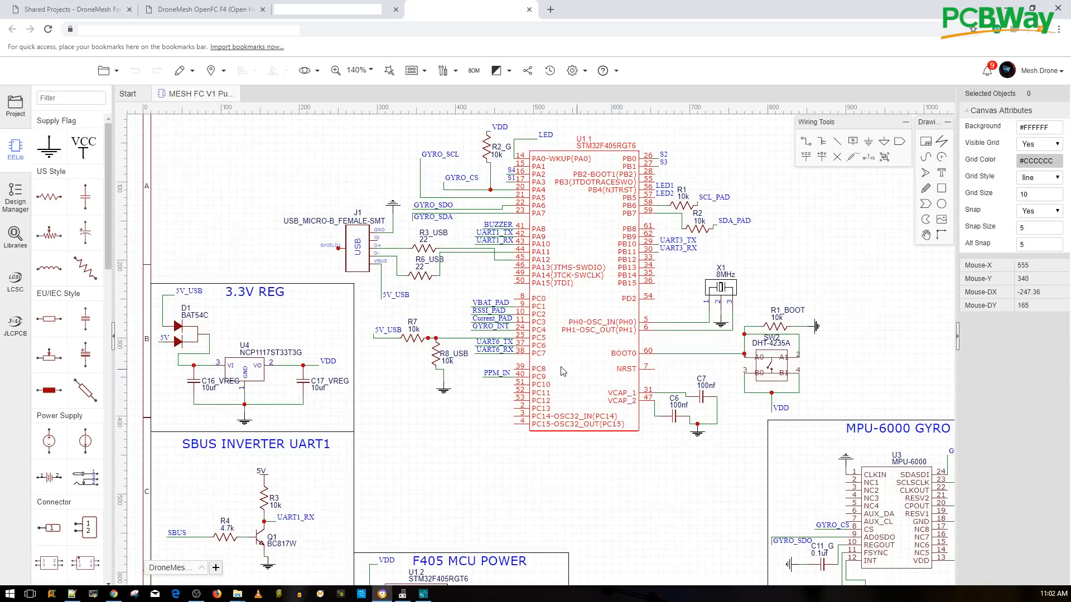
{"action": "right_click_drag", "start_coordinate": [488, 448], "coordinate": [566, 456]}
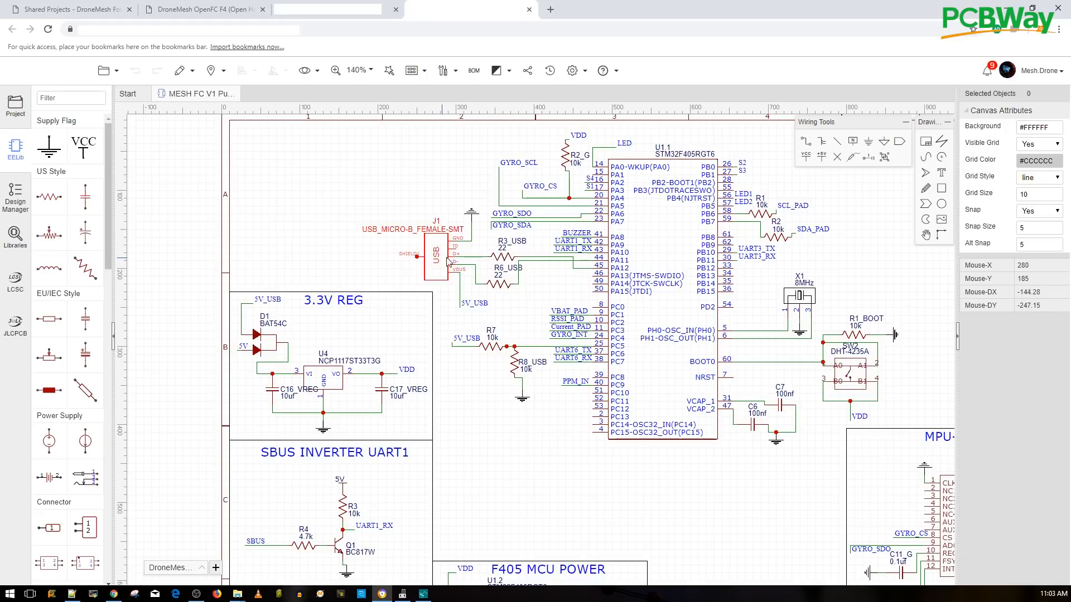
{"action": "scroll", "coordinate": [501, 260], "scroll_direction": "up", "scroll_amount": 3}
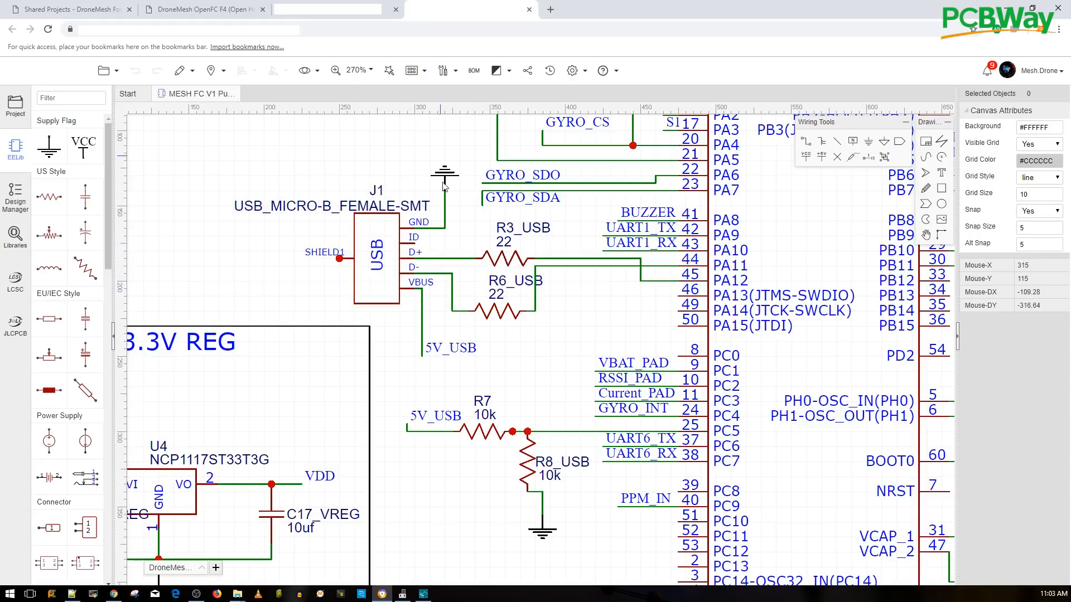
{"action": "scroll", "coordinate": [517, 288], "scroll_direction": "down", "scroll_amount": 2}
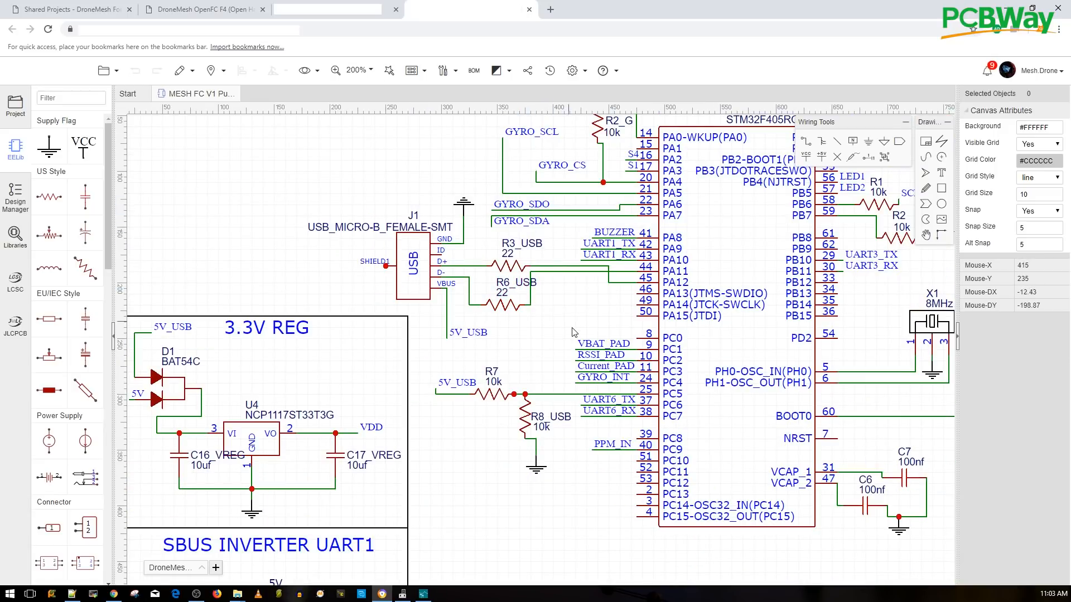
{"action": "right_click_drag", "start_coordinate": [572, 329], "coordinate": [519, 310]}
{"action": "right_click_drag", "start_coordinate": [521, 228], "coordinate": [526, 292]}
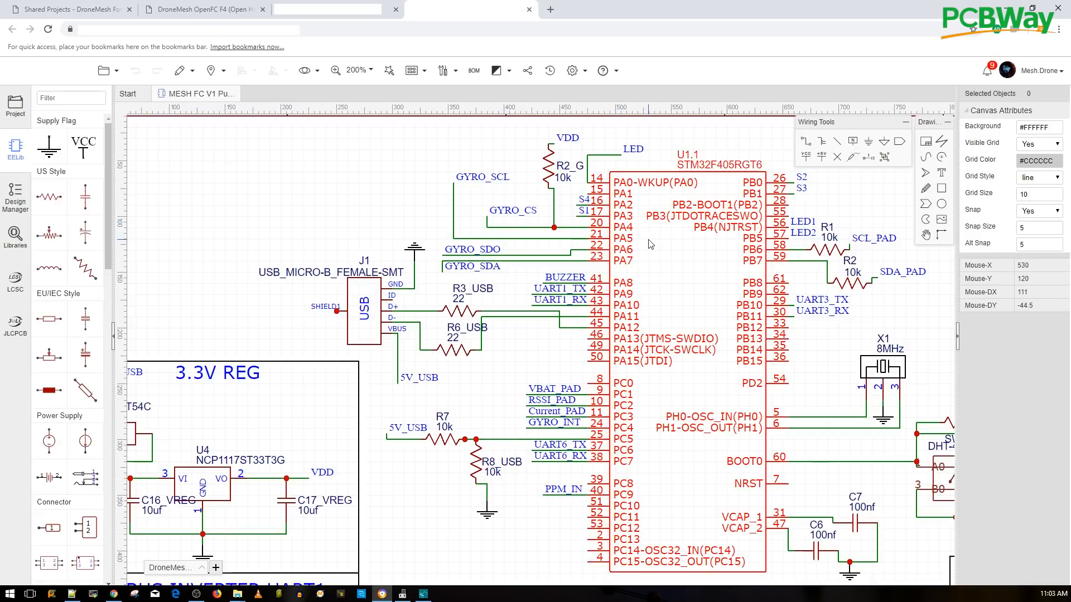
Examine the microcontroller's UART, sensing pad, PPM, I2C pad, crystal and boot switch connections.
{"action": "right_click_drag", "start_coordinate": [519, 371], "coordinate": [464, 242]}
{"action": "scroll", "coordinate": [493, 251], "scroll_direction": "down", "scroll_amount": 2}
{"action": "scroll", "coordinate": [446, 297], "scroll_direction": "up", "scroll_amount": 2}
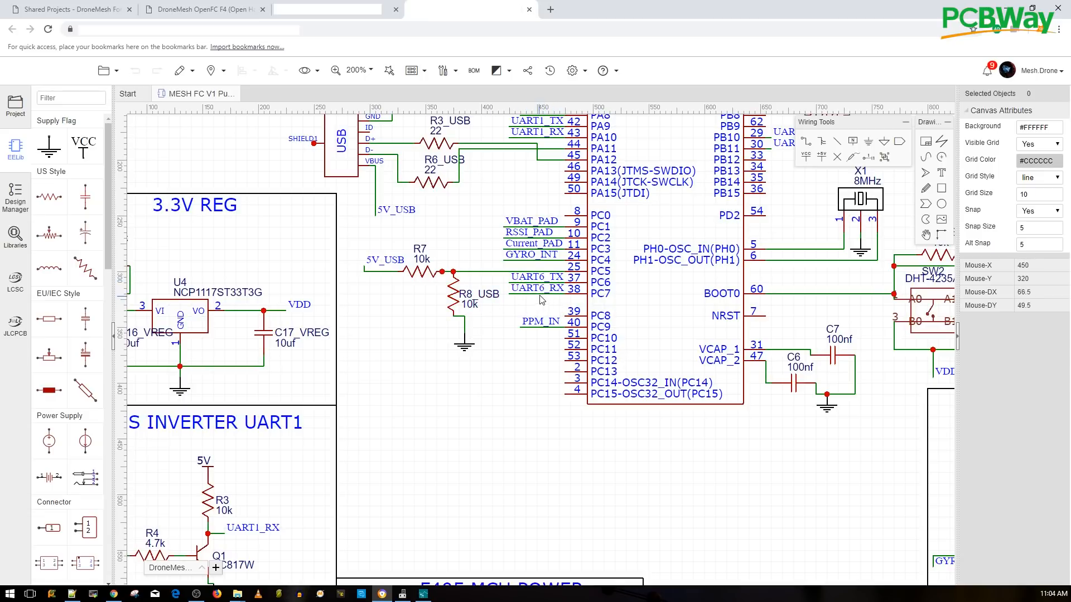
{"action": "right_click_drag", "start_coordinate": [743, 342], "coordinate": [593, 542]}
{"action": "scroll", "coordinate": [592, 542], "scroll_direction": "up", "scroll_amount": 1}
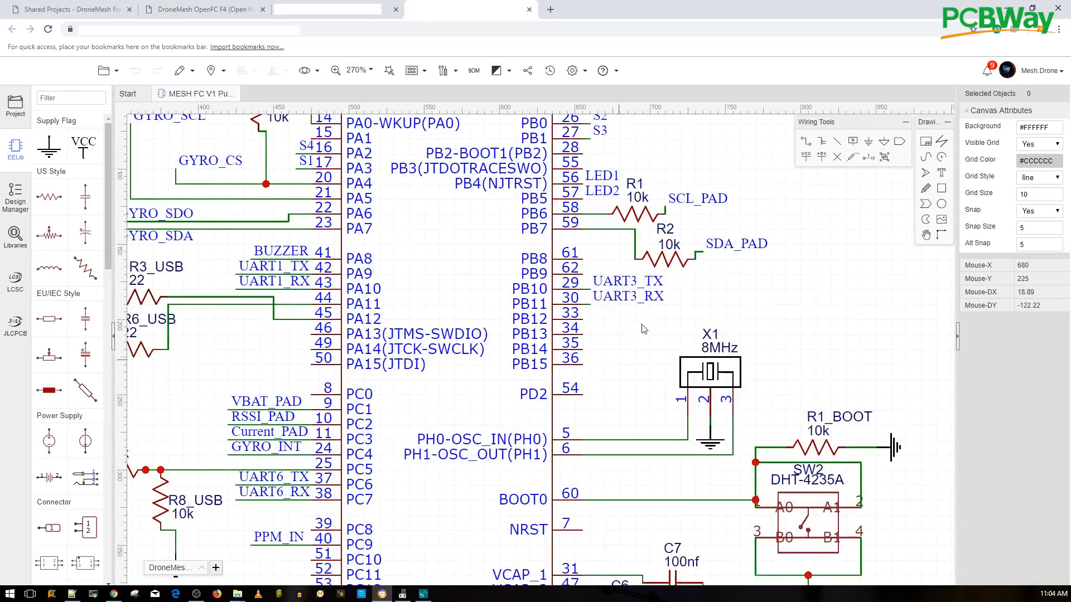
{"action": "right_click_drag", "start_coordinate": [715, 282], "coordinate": [732, 363]}
{"action": "scroll", "coordinate": [733, 362], "scroll_direction": "down", "scroll_amount": 1}
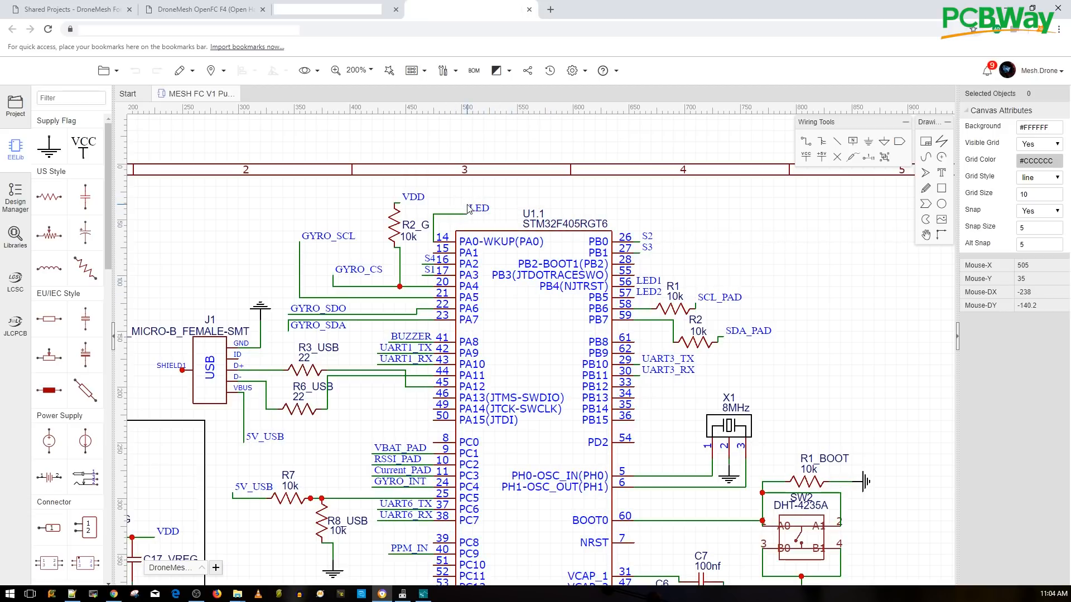
Examine the LED net on the PA0 pin and the gyro signal nets on the microcontroller.
{"action": "scroll", "coordinate": [486, 208], "scroll_direction": "down", "scroll_amount": 2}
{"action": "scroll", "coordinate": [486, 204], "scroll_direction": "up", "scroll_amount": 4}
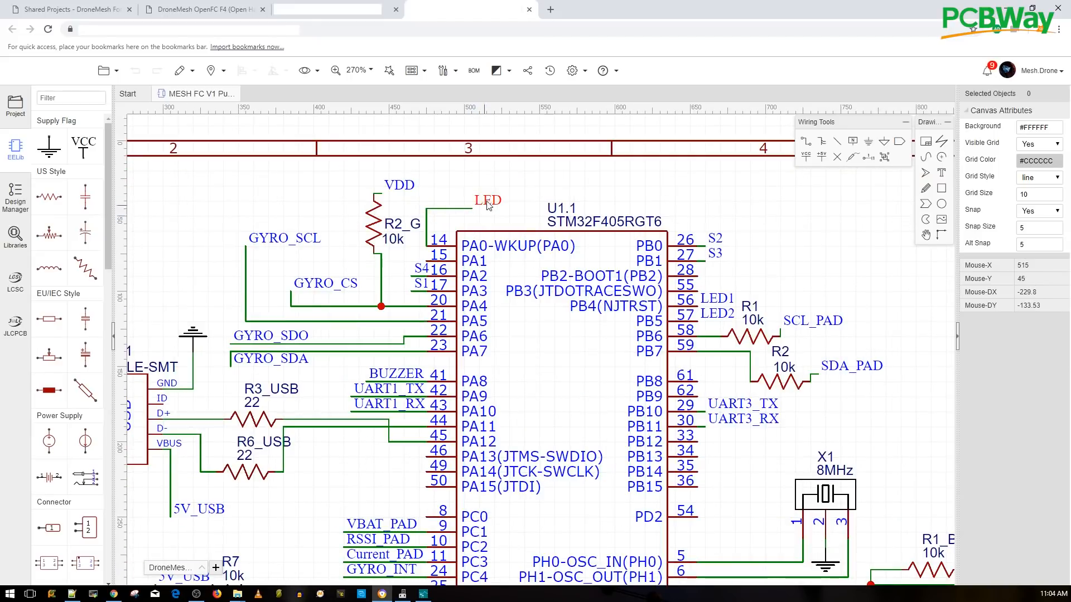
{"action": "right_click_drag", "start_coordinate": [495, 220], "coordinate": [566, 228]}
{"action": "scroll", "coordinate": [524, 221], "scroll_direction": "down", "scroll_amount": 5}
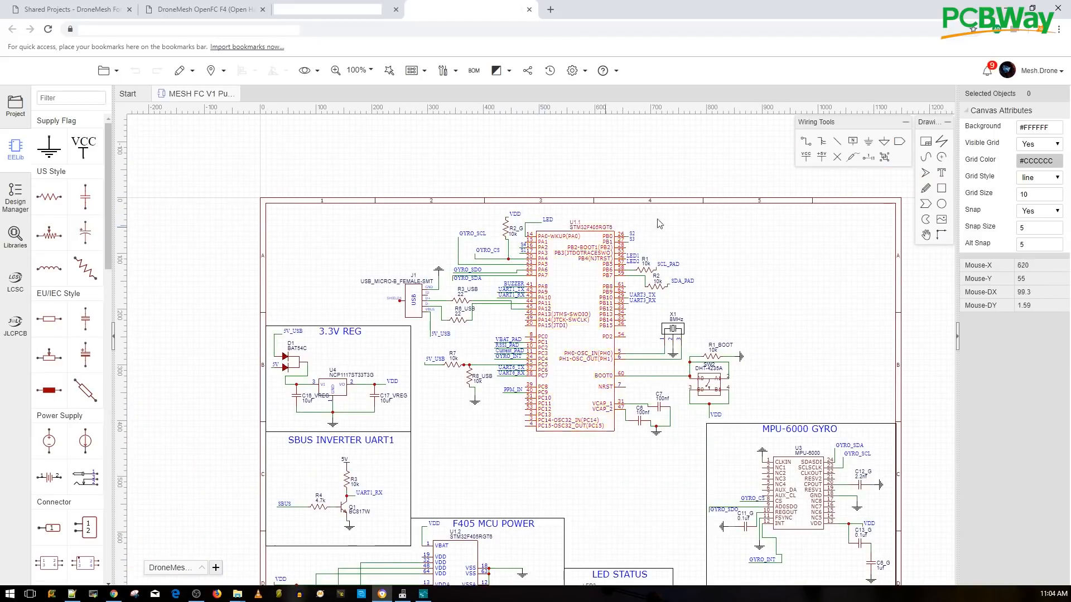
{"action": "right_click_drag", "start_coordinate": [693, 231], "coordinate": [627, 232]}
{"action": "scroll", "coordinate": [549, 268], "scroll_direction": "up", "scroll_amount": 2}
{"action": "right_click_drag", "start_coordinate": [548, 268], "coordinate": [637, 311]}
{"action": "right_click_drag", "start_coordinate": [474, 301], "coordinate": [460, 179]}
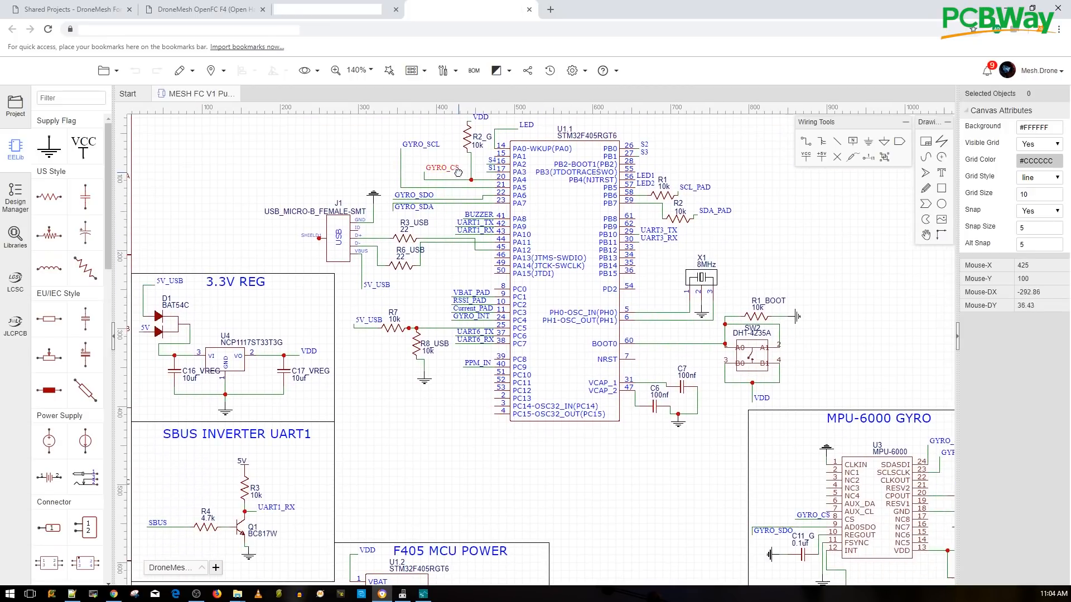
Convert the complete flight controller schematic to a new PCB layout.
{"action": "scroll", "coordinate": [538, 308], "scroll_direction": "down", "scroll_amount": 3}
{"action": "right_click_drag", "start_coordinate": [578, 423], "coordinate": [527, 391]}
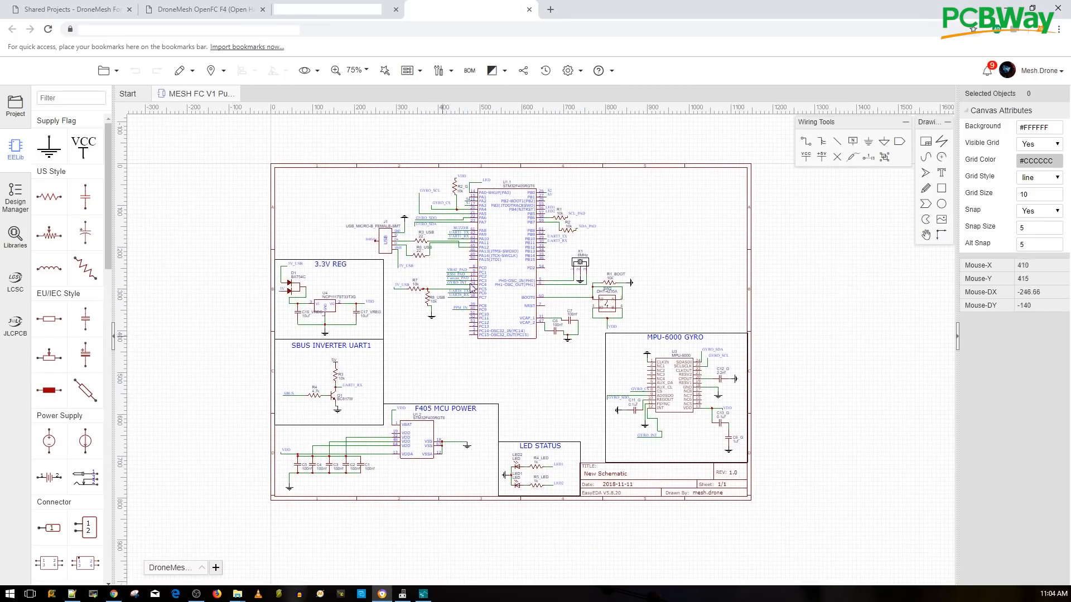
{"action": "left_click", "coordinate": [357, 69]}
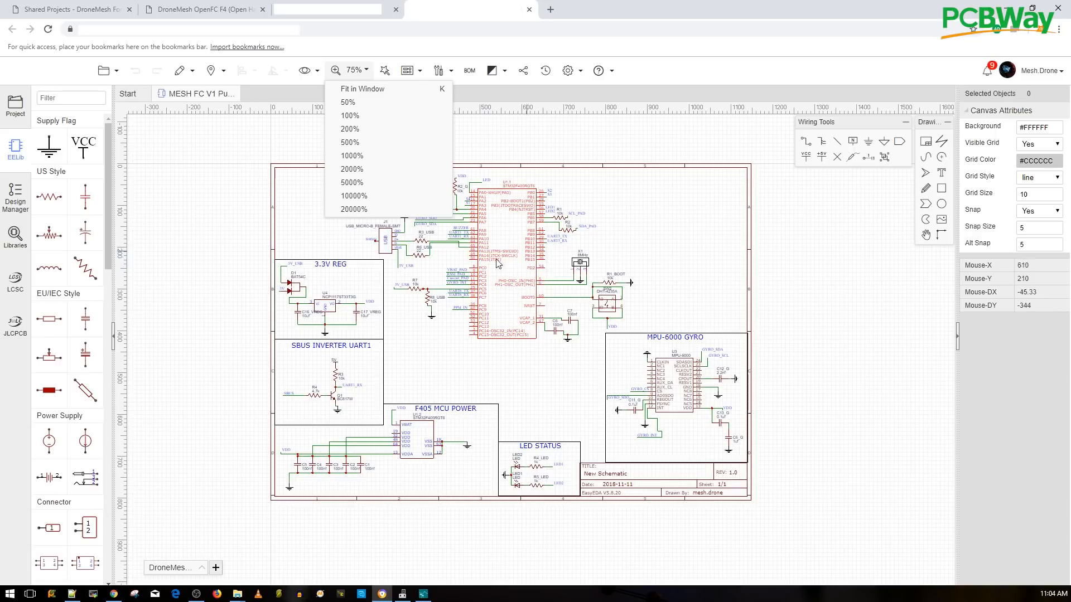
{"action": "mouse_move", "coordinate": [411, 70]}
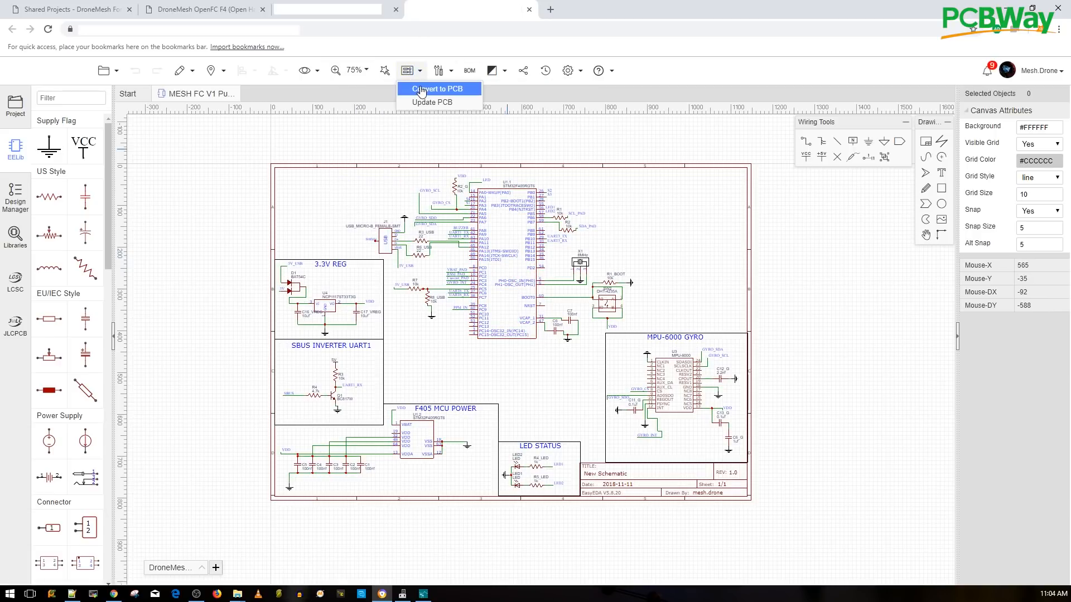
{"action": "left_click", "coordinate": [422, 90]}
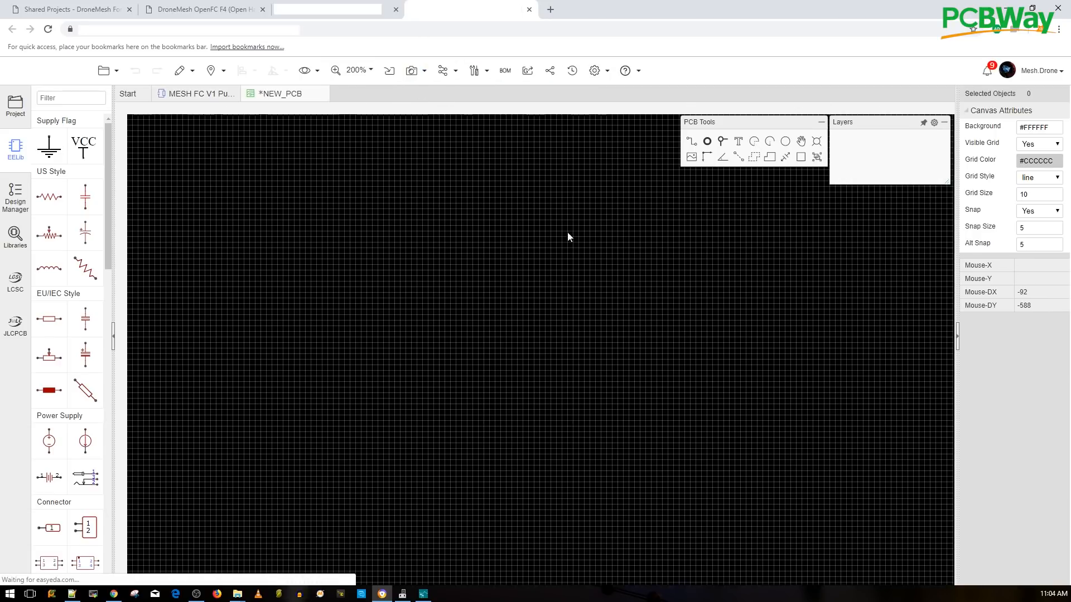
Delete the default rectangular board outline from the new PCB layout.
{"action": "scroll", "coordinate": [369, 328], "scroll_direction": "down", "scroll_amount": 2}
{"action": "scroll", "coordinate": [381, 254], "scroll_direction": "up", "scroll_amount": 1}
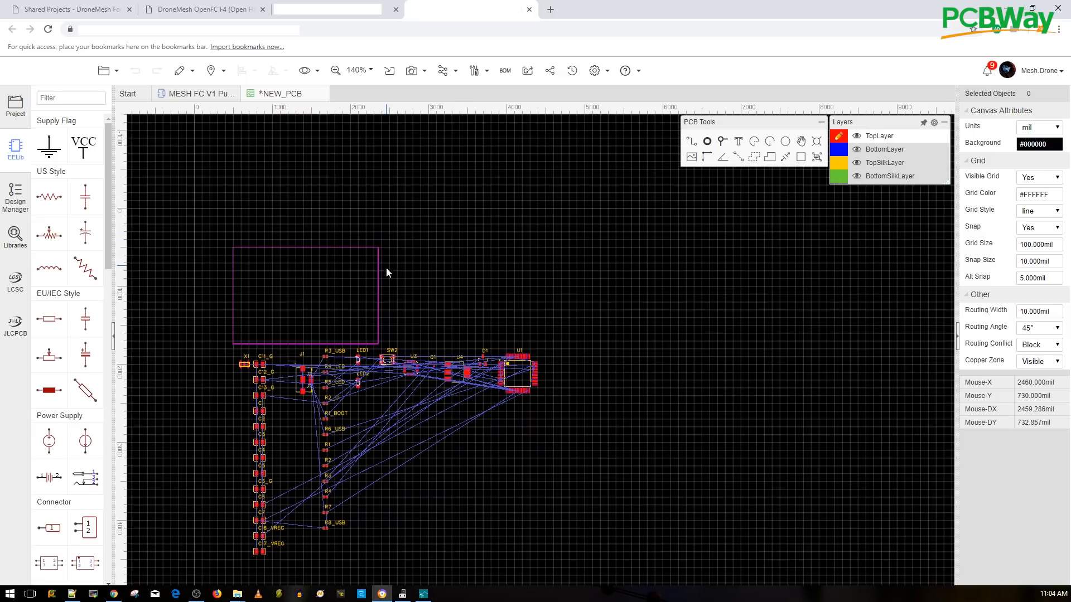
{"action": "scroll", "coordinate": [386, 272], "scroll_direction": "up", "scroll_amount": 5}
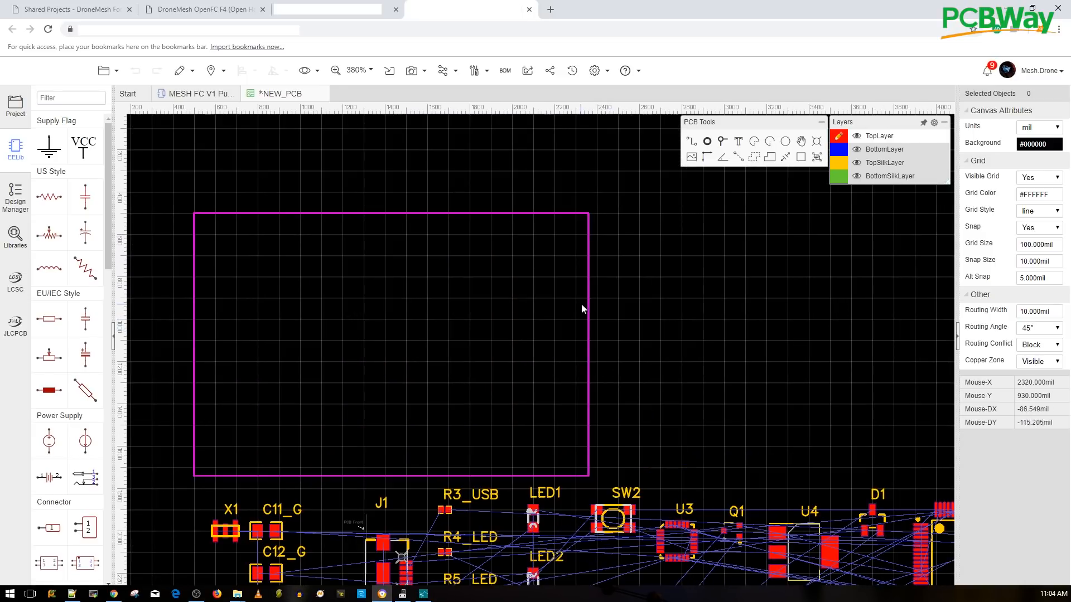
{"action": "scroll", "coordinate": [612, 310], "scroll_direction": "down", "scroll_amount": 3}
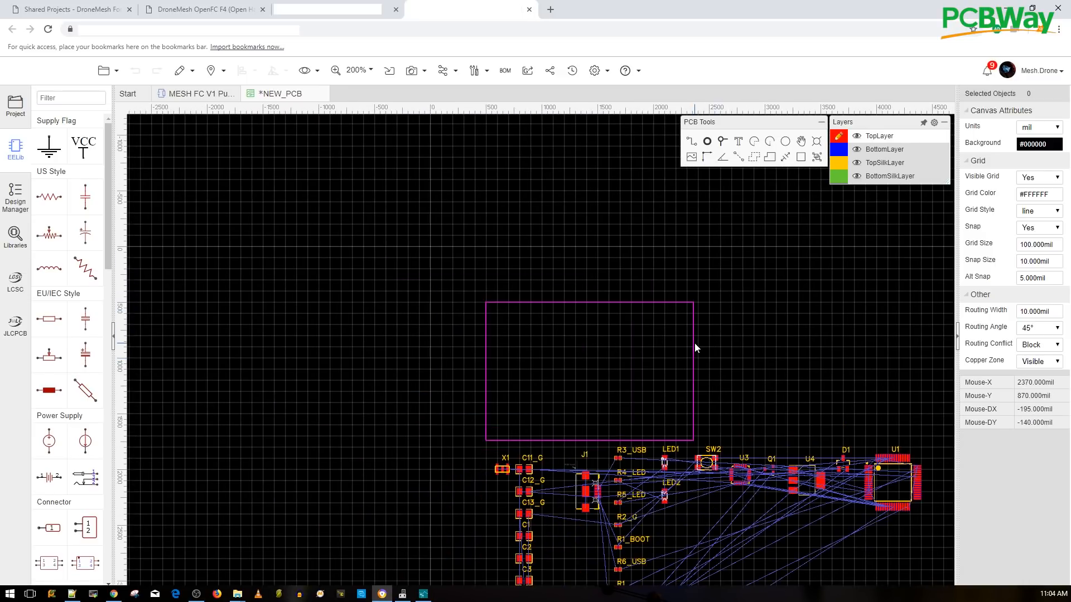
{"action": "left_click", "coordinate": [694, 344]}
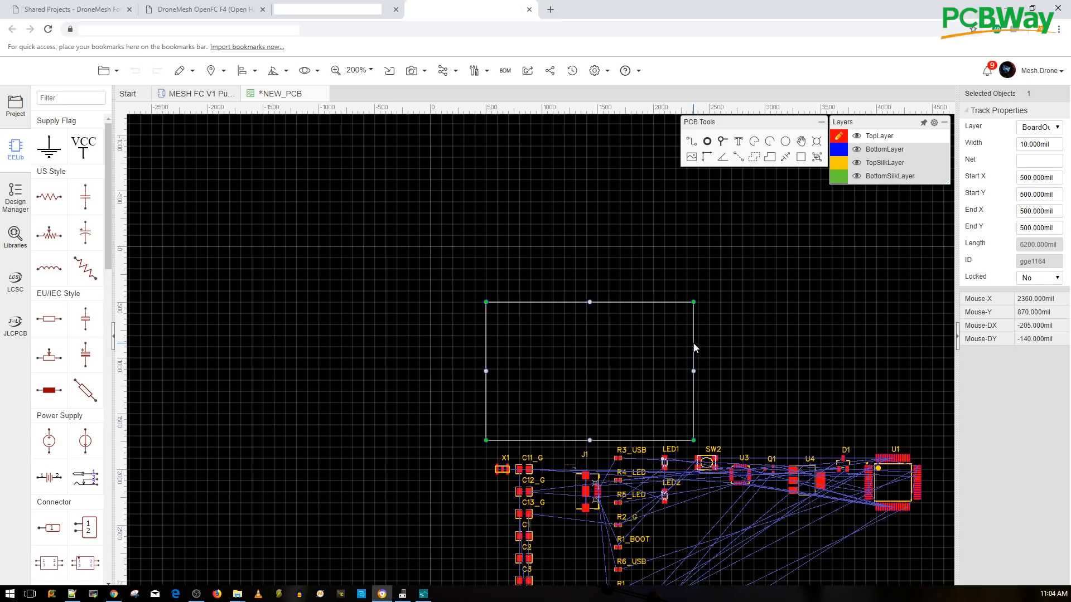
{"action": "key", "text": "Delete"}
Look through the PCB layers and make BoardOutLine the active layer.
{"action": "right_click_drag", "start_coordinate": [753, 294], "coordinate": [703, 357]}
{"action": "scroll", "coordinate": [734, 299], "scroll_direction": "down", "scroll_amount": 2}
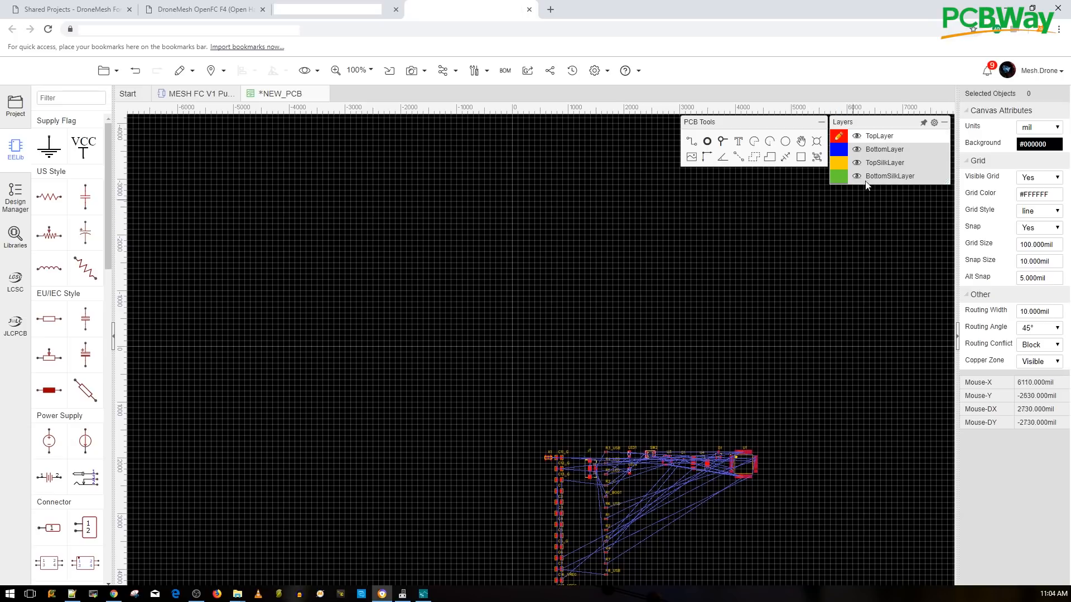
{"action": "mouse_move", "coordinate": [851, 220]}
{"action": "scroll", "coordinate": [850, 199], "scroll_direction": "down", "scroll_amount": 2}
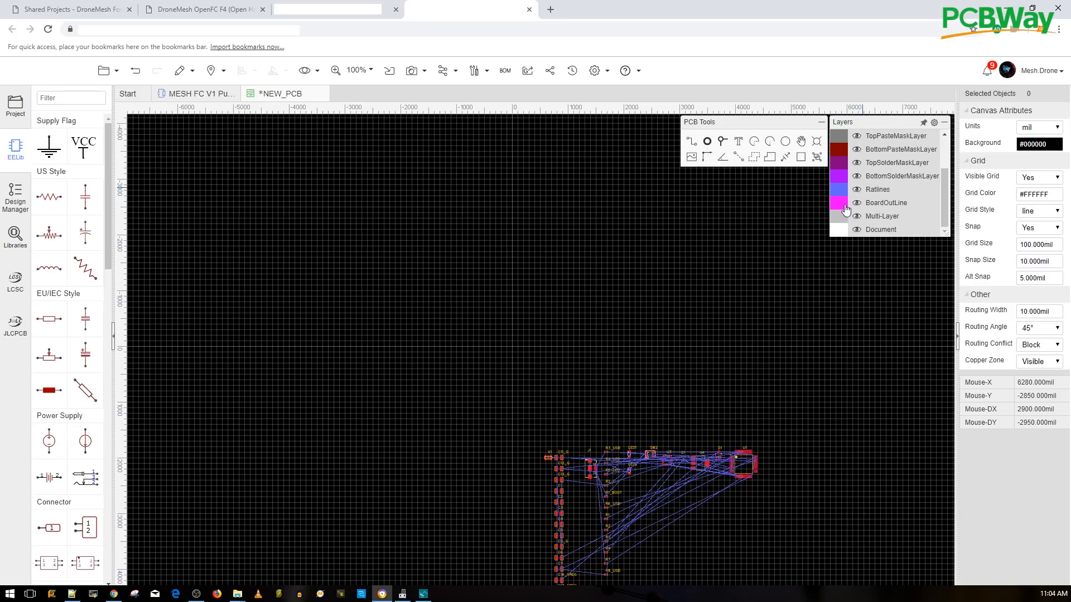
{"action": "scroll", "coordinate": [897, 134], "scroll_direction": "up", "scroll_amount": 2}
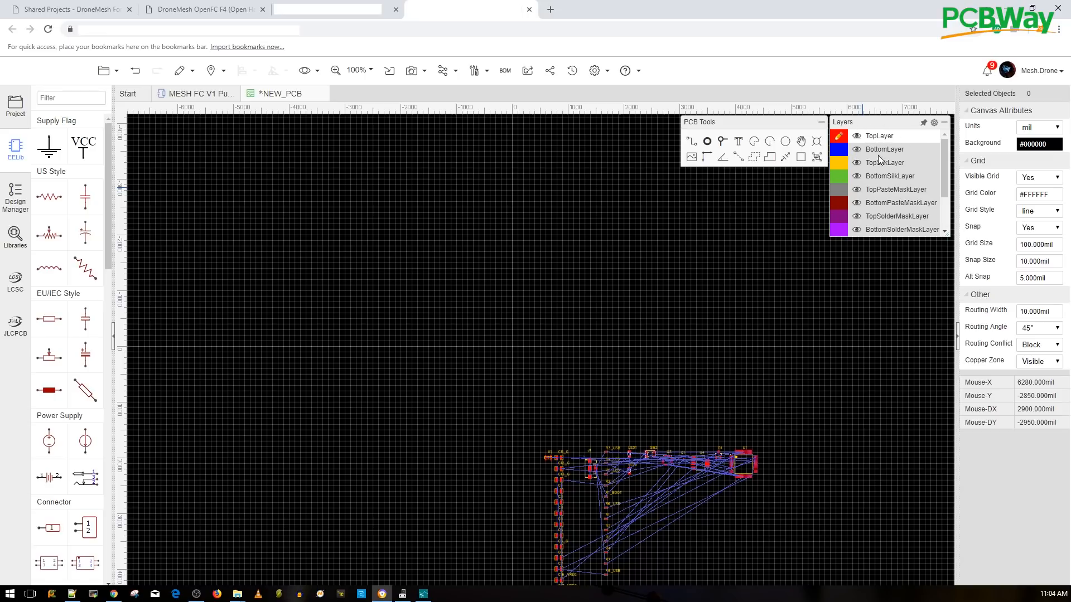
{"action": "scroll", "coordinate": [891, 184], "scroll_direction": "down", "scroll_amount": 2}
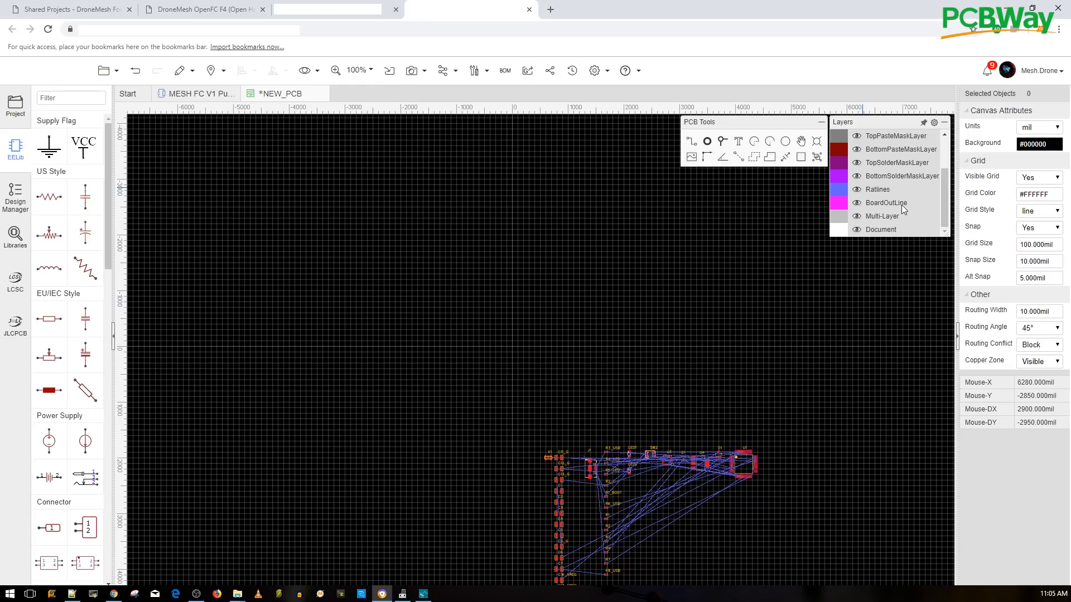
{"action": "left_click", "coordinate": [839, 207]}
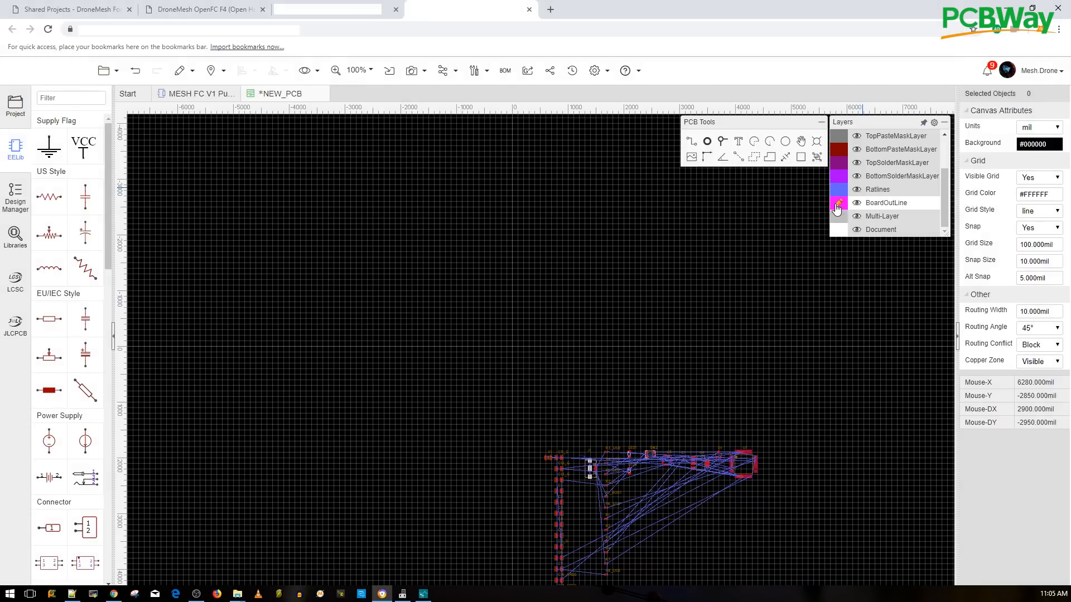
Draw the board outline's lower edge about 3390 mil long from the origin and its right edge about 2090 mil high with the Track tool.
{"action": "left_click", "coordinate": [692, 144]}
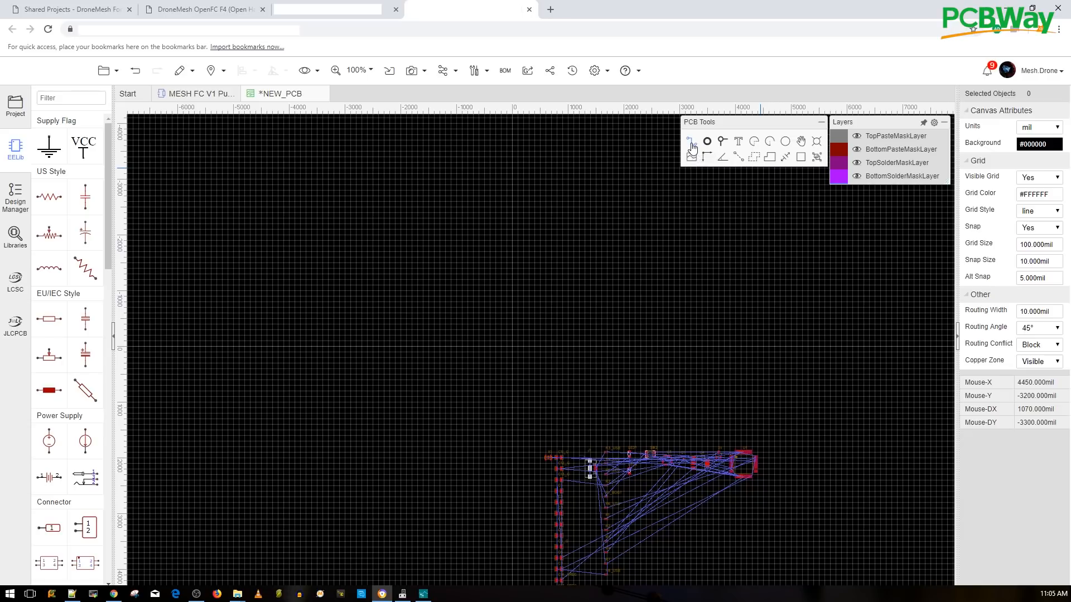
{"action": "left_click", "coordinate": [513, 346]}
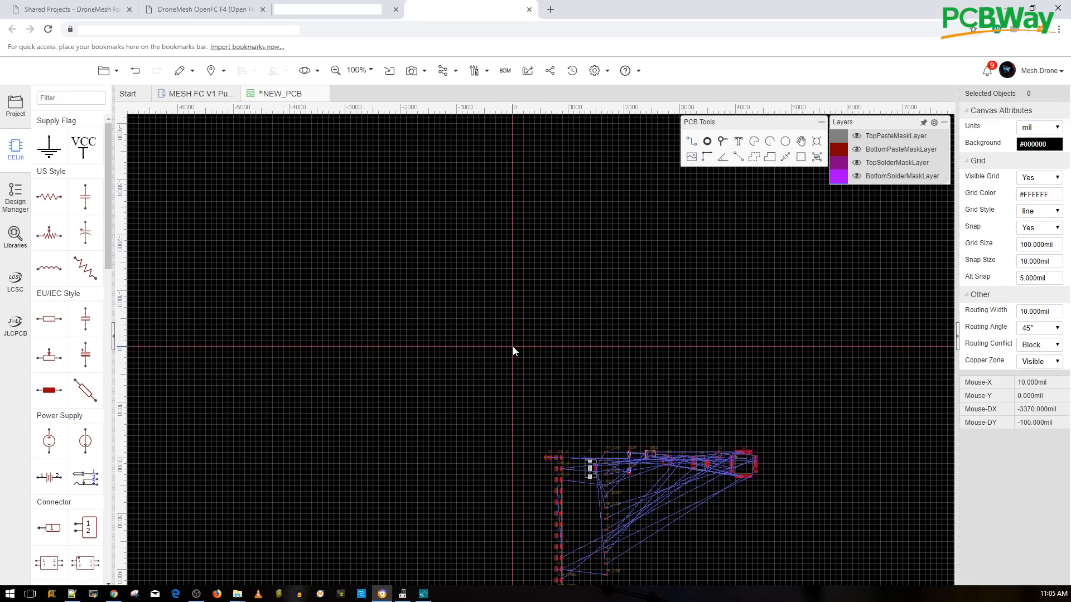
{"action": "scroll", "coordinate": [698, 346], "scroll_direction": "up", "scroll_amount": 5}
{"action": "left_click", "coordinate": [700, 350]}
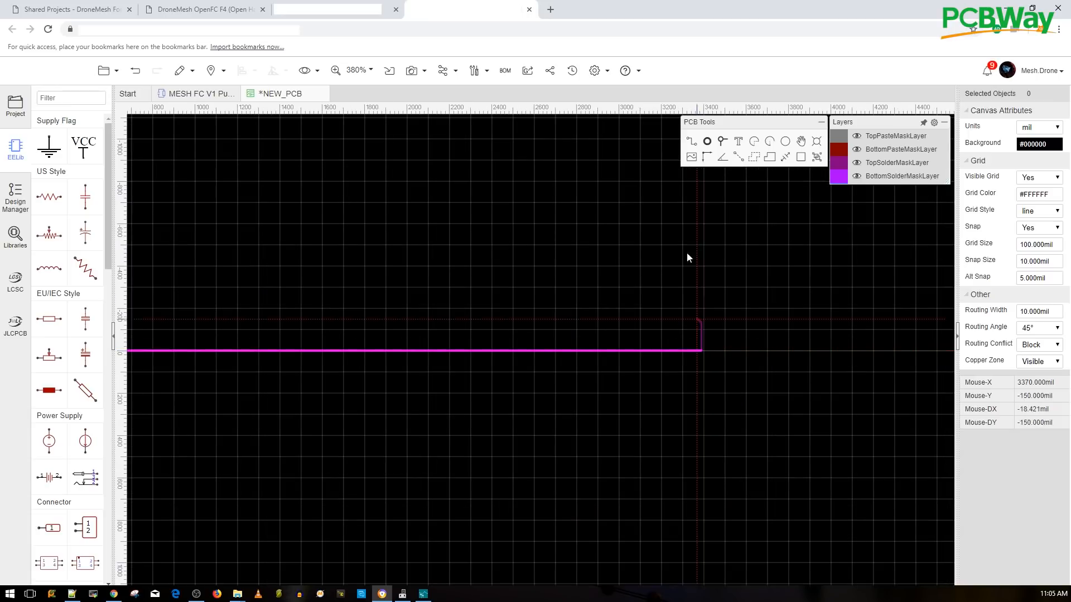
{"action": "scroll", "coordinate": [676, 184], "scroll_direction": "down", "scroll_amount": 3}
{"action": "scroll", "coordinate": [677, 160], "scroll_direction": "down", "scroll_amount": 3}
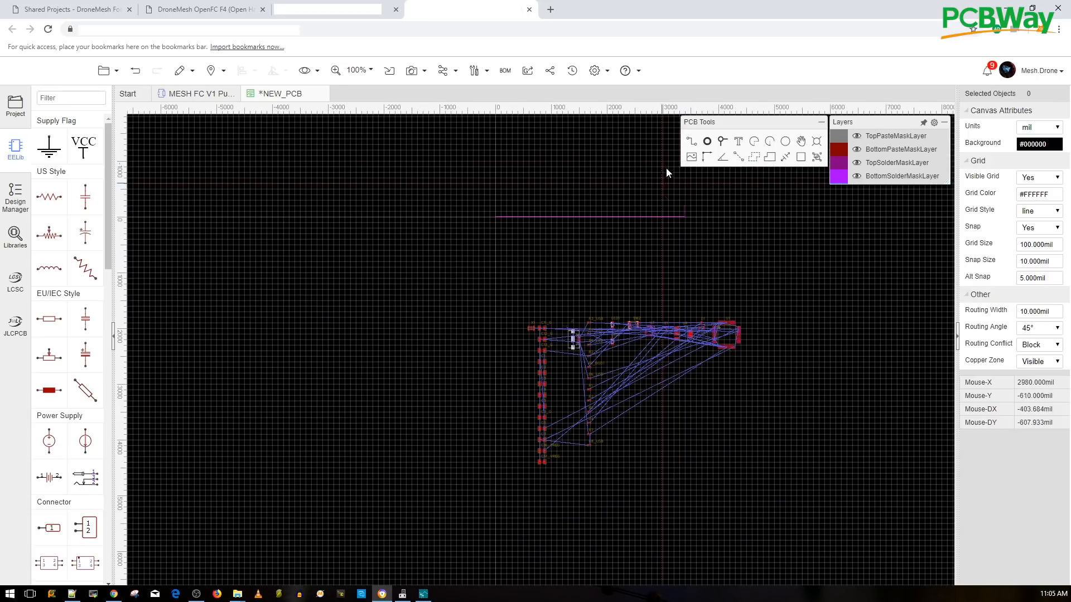
{"action": "right_click_drag", "start_coordinate": [664, 156], "coordinate": [664, 301]}
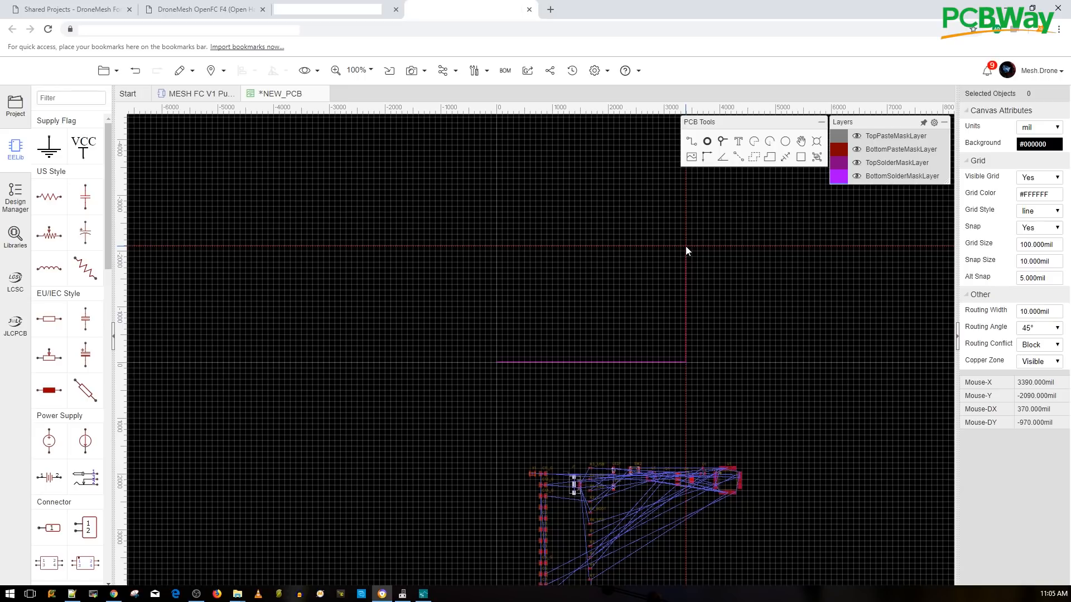
{"action": "left_click", "coordinate": [684, 246]}
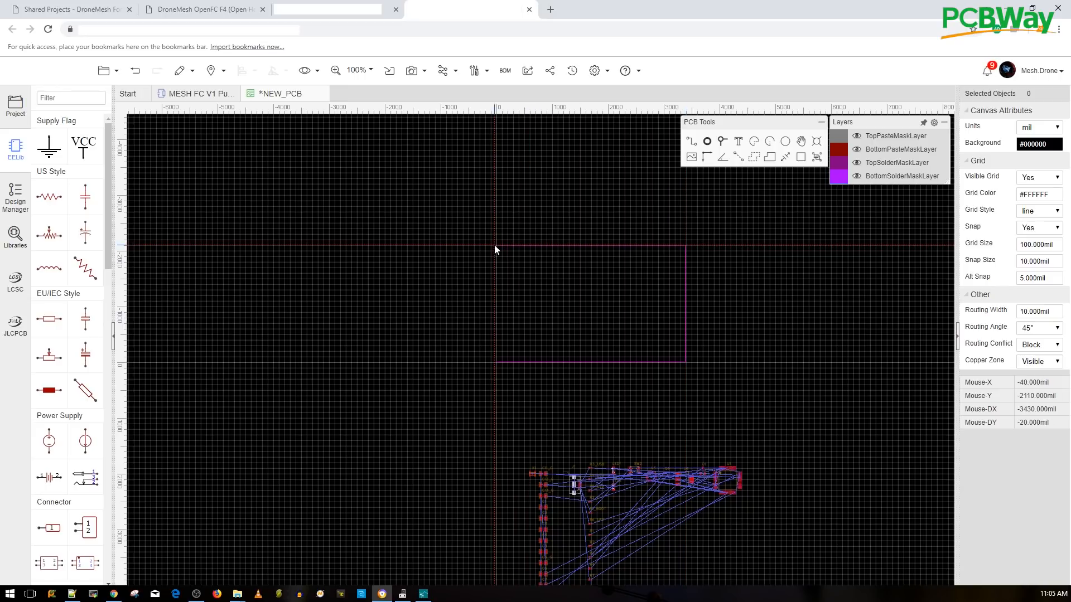
Complete the rectangular board outline with the upper edge and the left edge back to the origin.
{"action": "scroll", "coordinate": [494, 245], "scroll_direction": "down", "scroll_amount": 2}
{"action": "scroll", "coordinate": [494, 245], "scroll_direction": "up", "scroll_amount": 8}
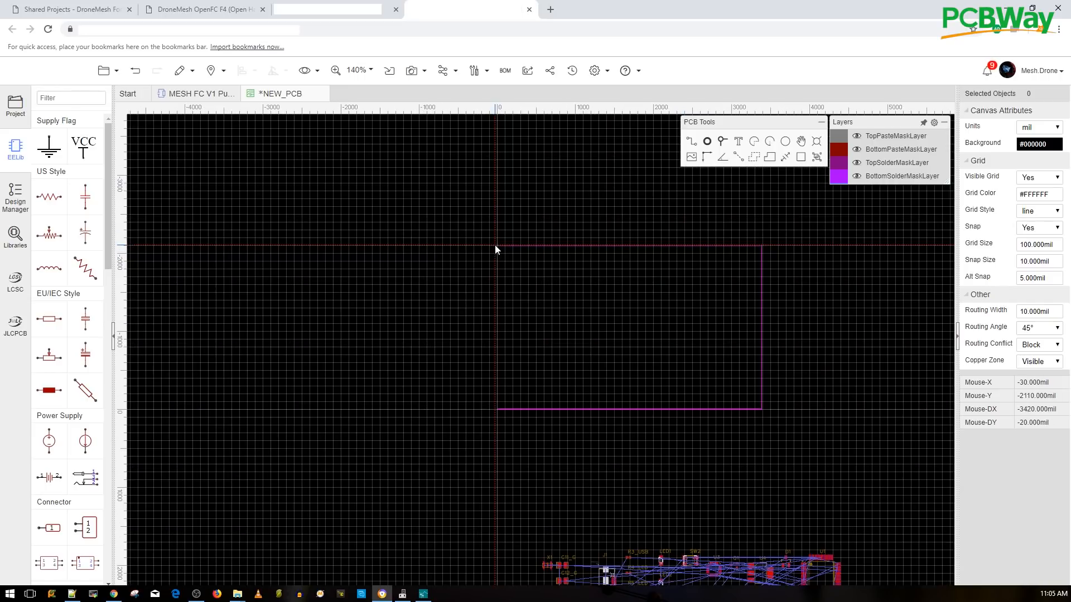
{"action": "left_click", "coordinate": [500, 249]}
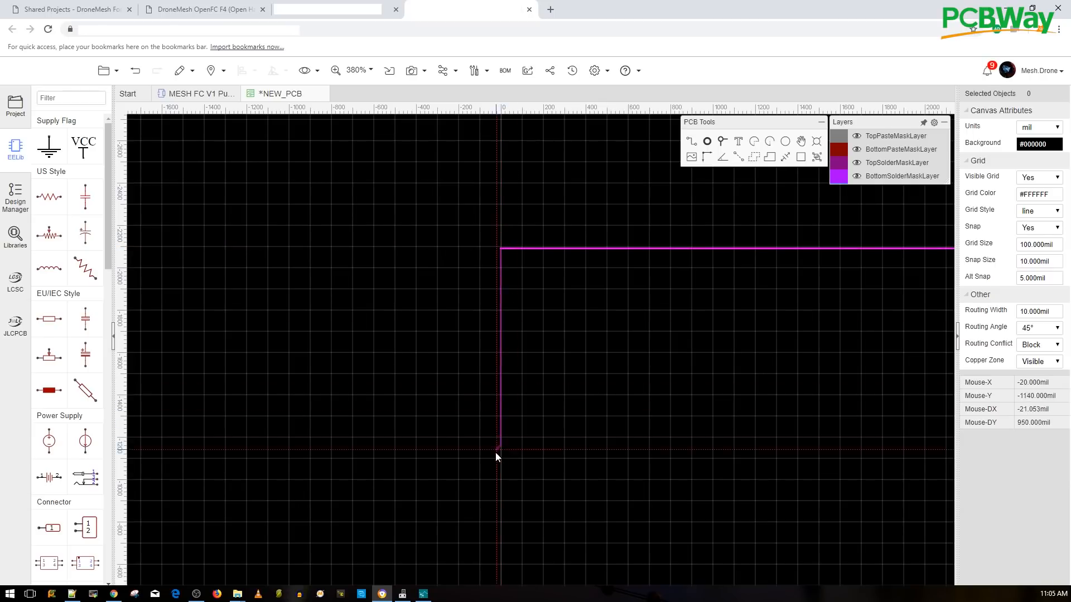
{"action": "right_click_drag", "start_coordinate": [500, 325], "coordinate": [514, 171]}
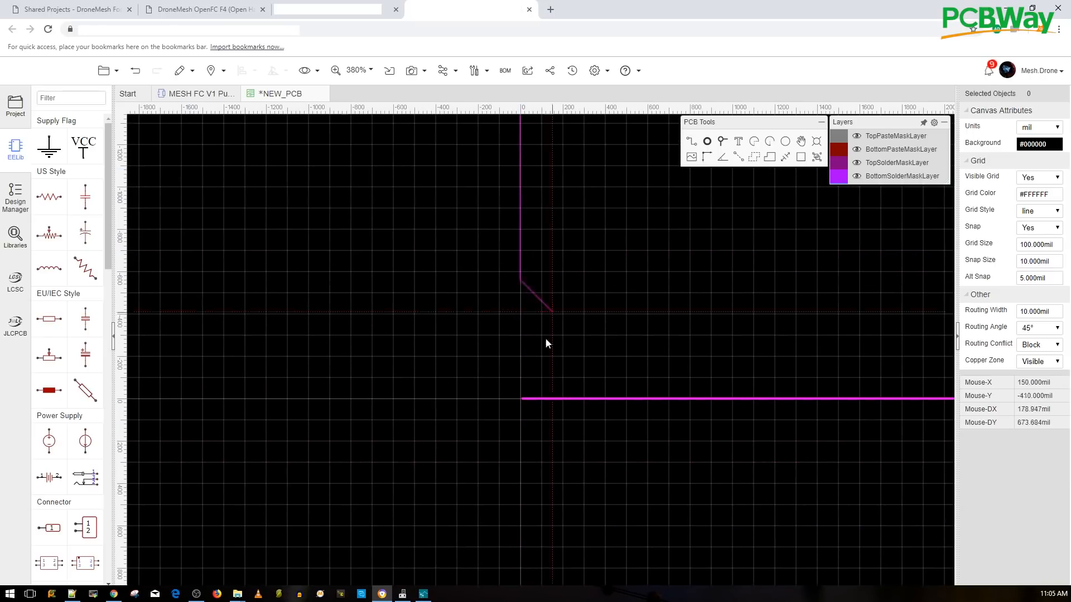
{"action": "left_click", "coordinate": [523, 400]}
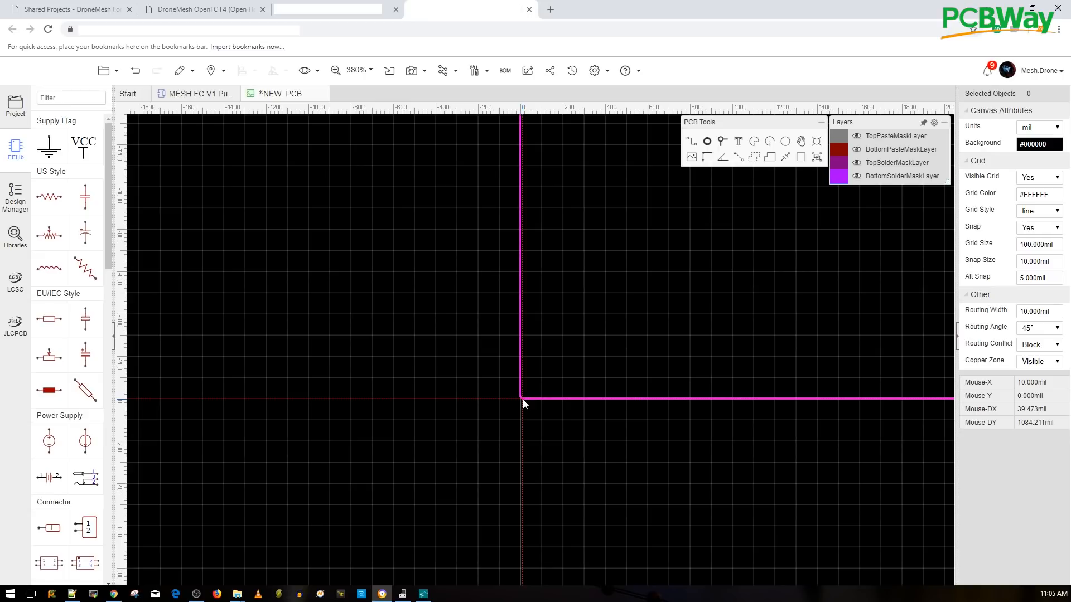
Move all converted components together from below the board outline to just above and left of it.
{"action": "scroll", "coordinate": [602, 397], "scroll_direction": "down", "scroll_amount": 7}
{"action": "right_click_drag", "start_coordinate": [708, 332], "coordinate": [591, 290]}
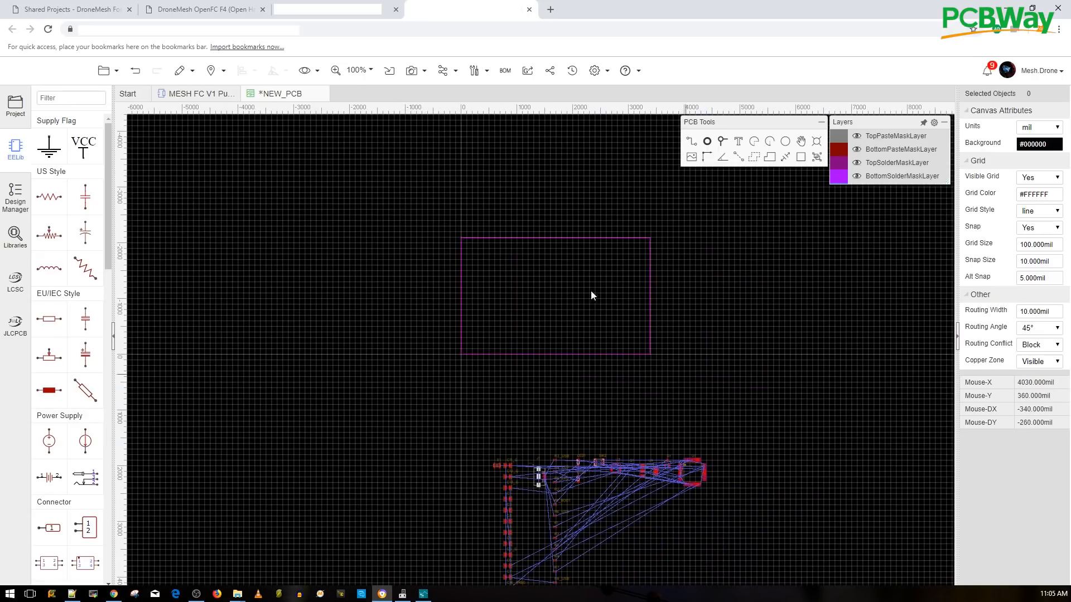
{"action": "scroll", "coordinate": [649, 424], "scroll_direction": "down", "scroll_amount": 1}
{"action": "left_click_drag", "start_coordinate": [752, 423], "coordinate": [473, 566]}
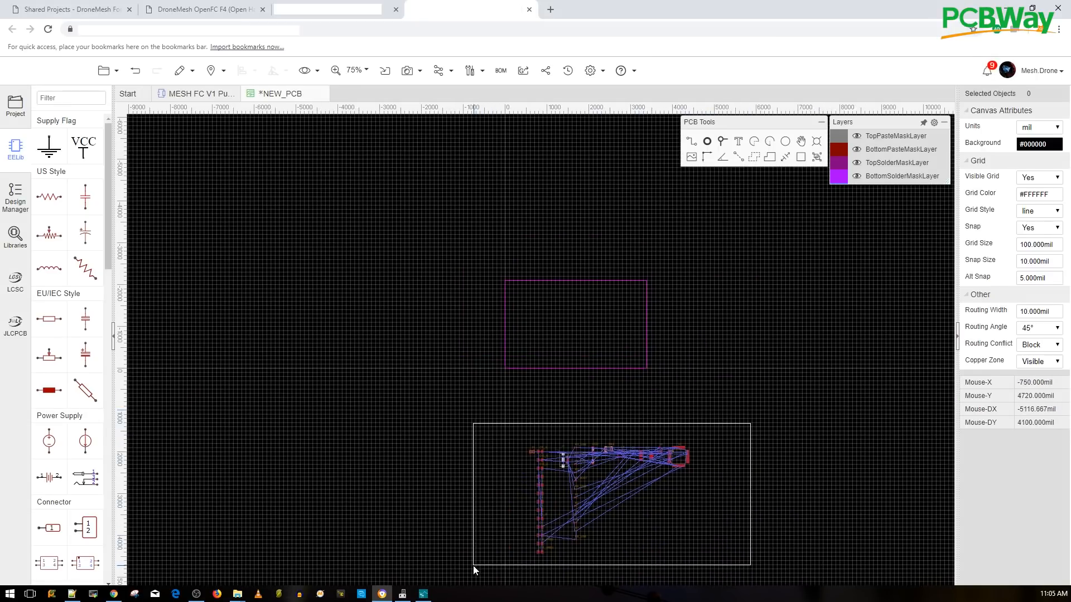
{"action": "left_click_drag", "start_coordinate": [628, 391], "coordinate": [614, 263]}
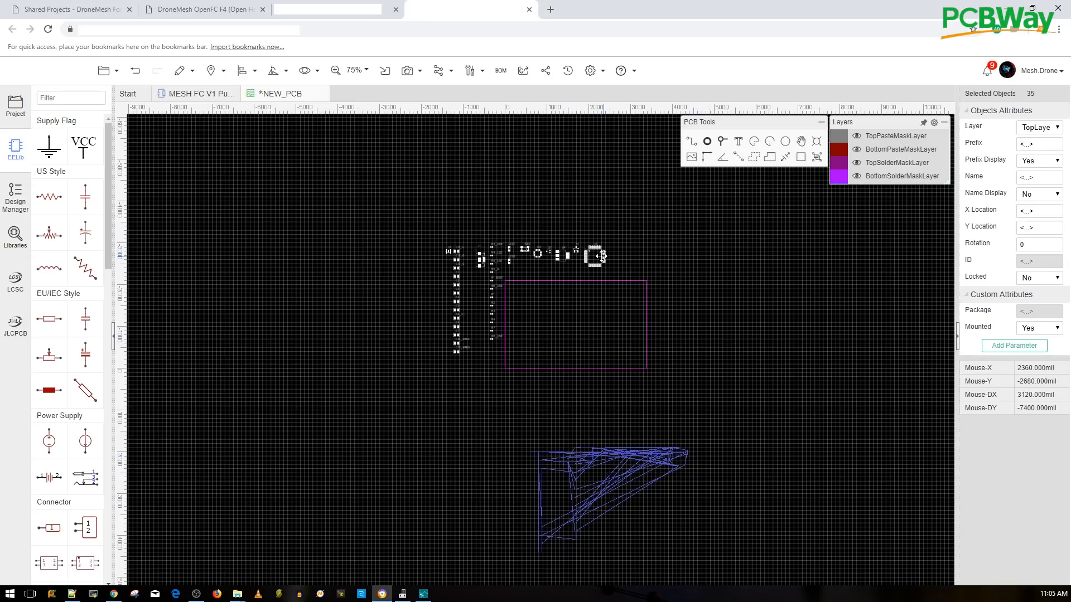
{"action": "left_click", "coordinate": [581, 329]}
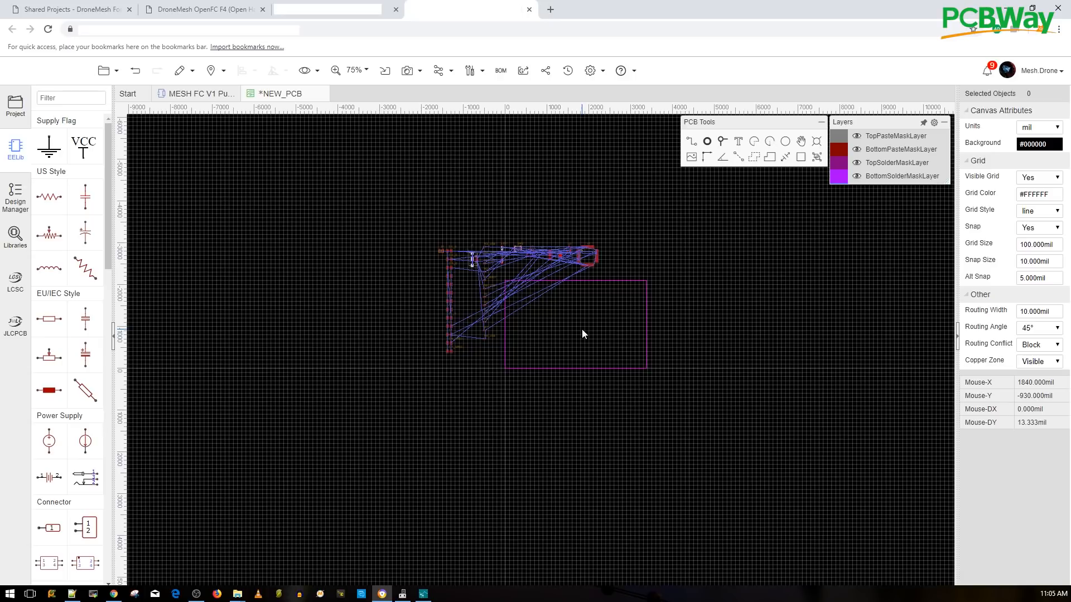
Place microcontroller U1 inside the board outline at about X 1800 mil, Y -1050 mil.
{"action": "scroll", "coordinate": [581, 329], "scroll_direction": "up", "scroll_amount": 2}
{"action": "scroll", "coordinate": [633, 226], "scroll_direction": "up", "scroll_amount": 1}
{"action": "right_click_drag", "start_coordinate": [659, 215], "coordinate": [620, 262]}
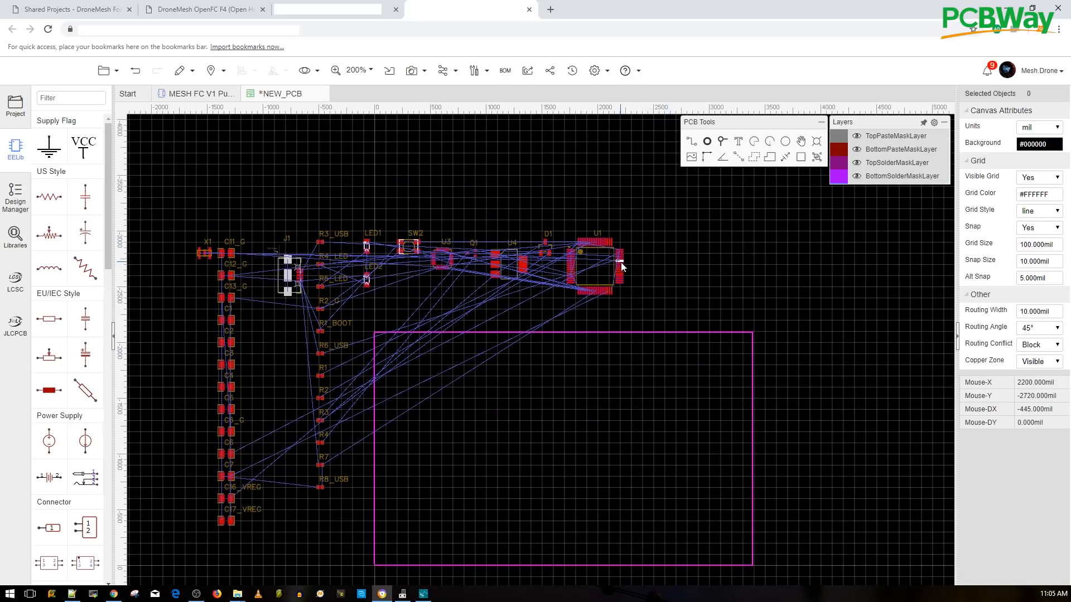
{"action": "left_click_drag", "start_coordinate": [621, 266], "coordinate": [589, 434]}
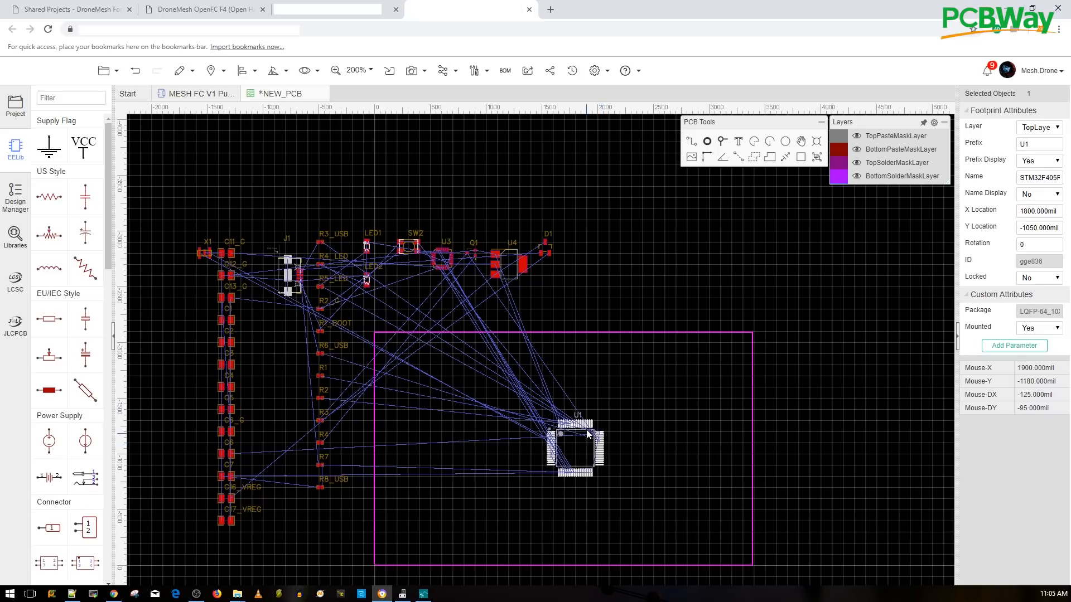
Check the STM32F405RGT6 designator in the schematic and return to the PCB layout.
{"action": "left_click", "coordinate": [215, 93]}
{"action": "scroll", "coordinate": [515, 193], "scroll_direction": "up", "scroll_amount": 4}
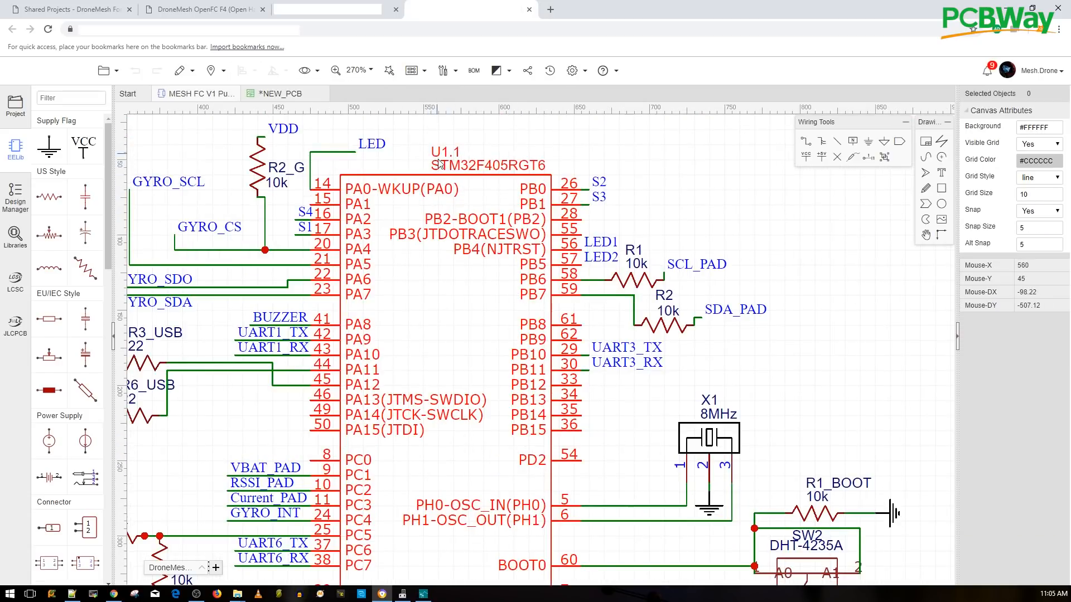
{"action": "scroll", "coordinate": [392, 211], "scroll_direction": "down", "scroll_amount": 2}
{"action": "left_click", "coordinate": [273, 95]}
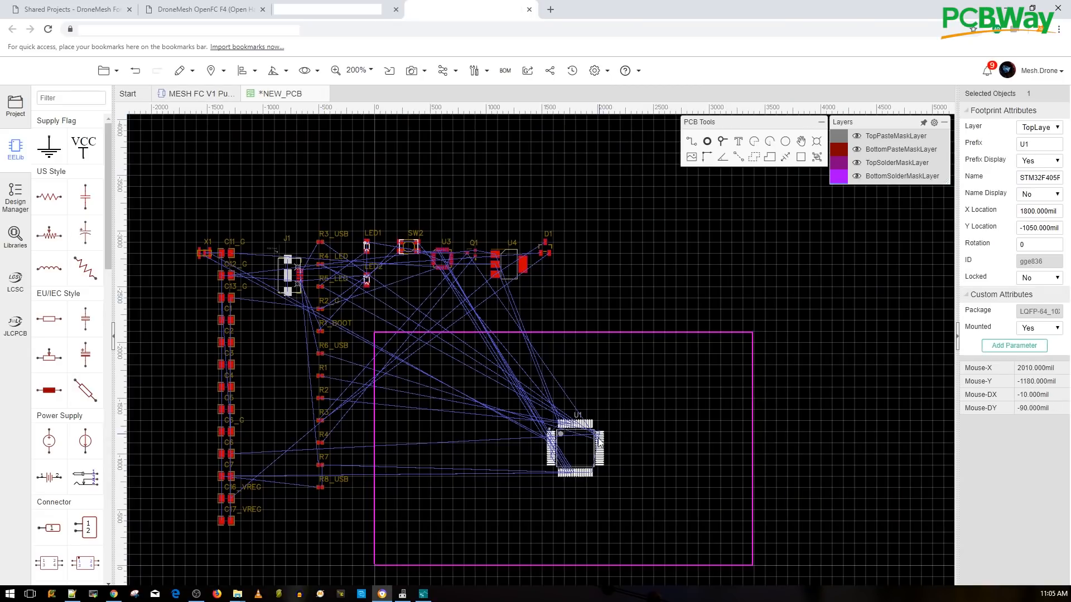
Move capacitors C1 to C5 as a group into the board outline left of U1, and place C6 and C7 beside them.
{"action": "scroll", "coordinate": [615, 304], "scroll_direction": "down", "scroll_amount": 3}
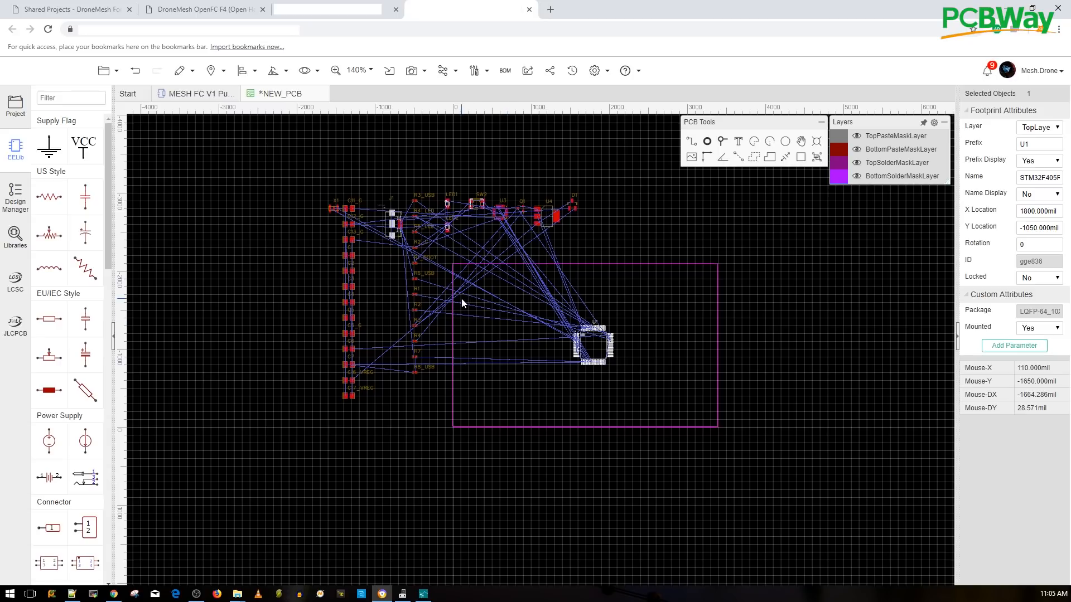
{"action": "scroll", "coordinate": [460, 301], "scroll_direction": "up", "scroll_amount": 5}
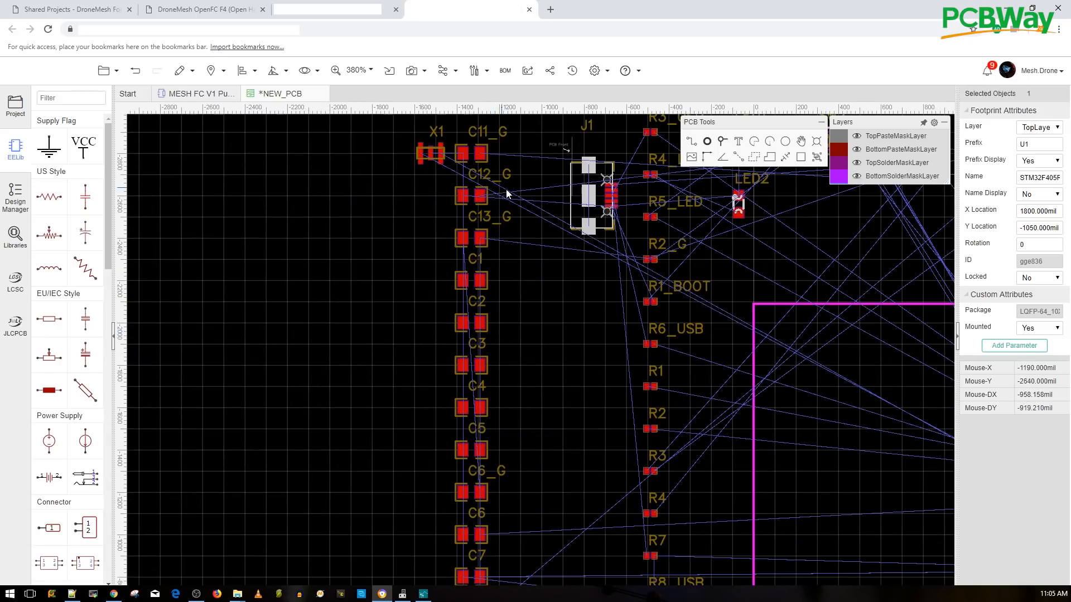
{"action": "right_click_drag", "start_coordinate": [565, 299], "coordinate": [582, 371]}
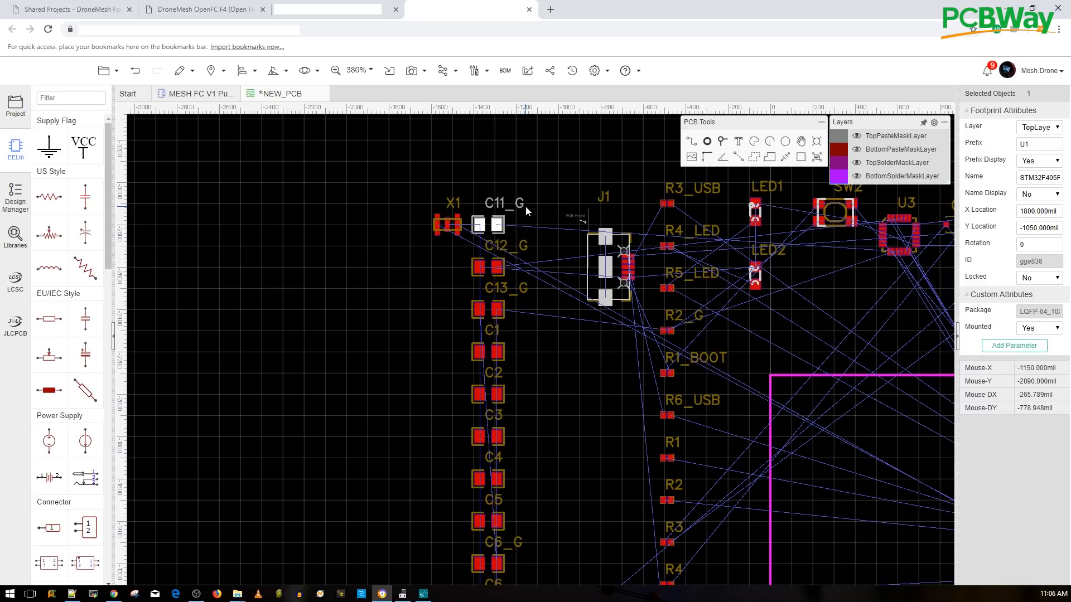
{"action": "scroll", "coordinate": [581, 370], "scroll_direction": "down", "scroll_amount": 3}
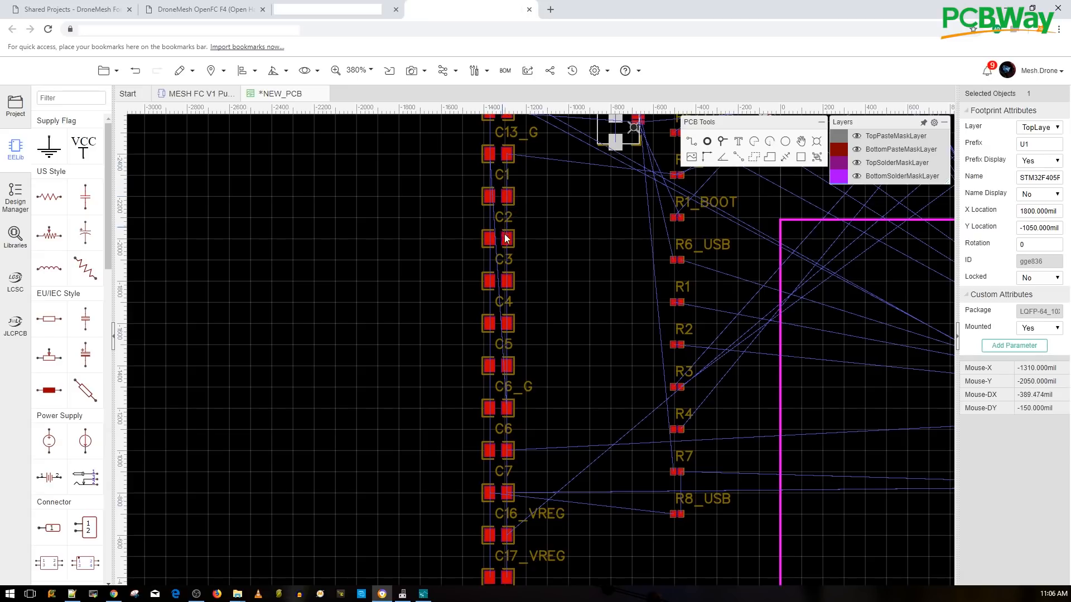
{"action": "left_click_drag", "start_coordinate": [558, 374], "coordinate": [454, 184]}
{"action": "scroll", "coordinate": [602, 334], "scroll_direction": "down", "scroll_amount": 2}
{"action": "right_click_drag", "start_coordinate": [605, 342], "coordinate": [384, 291]}
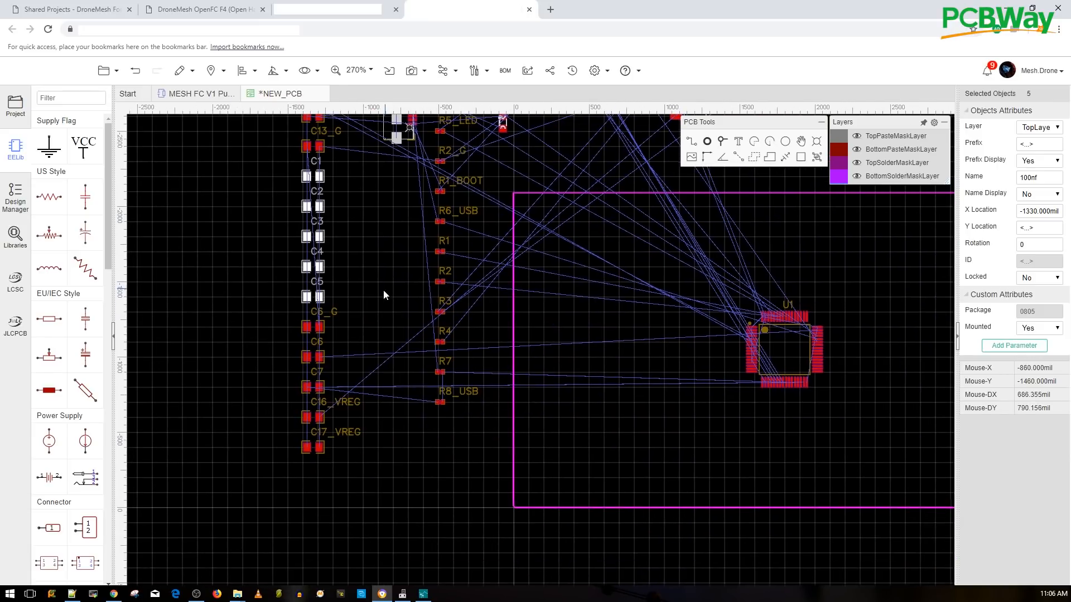
{"action": "left_click_drag", "start_coordinate": [322, 299], "coordinate": [697, 411]}
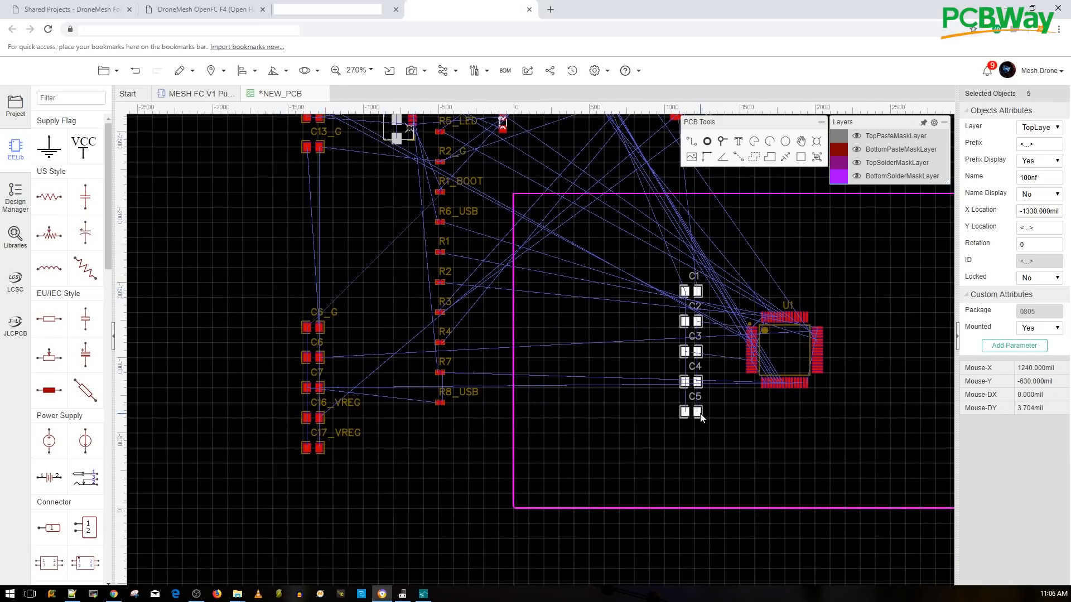
{"action": "left_click", "coordinate": [353, 351]}
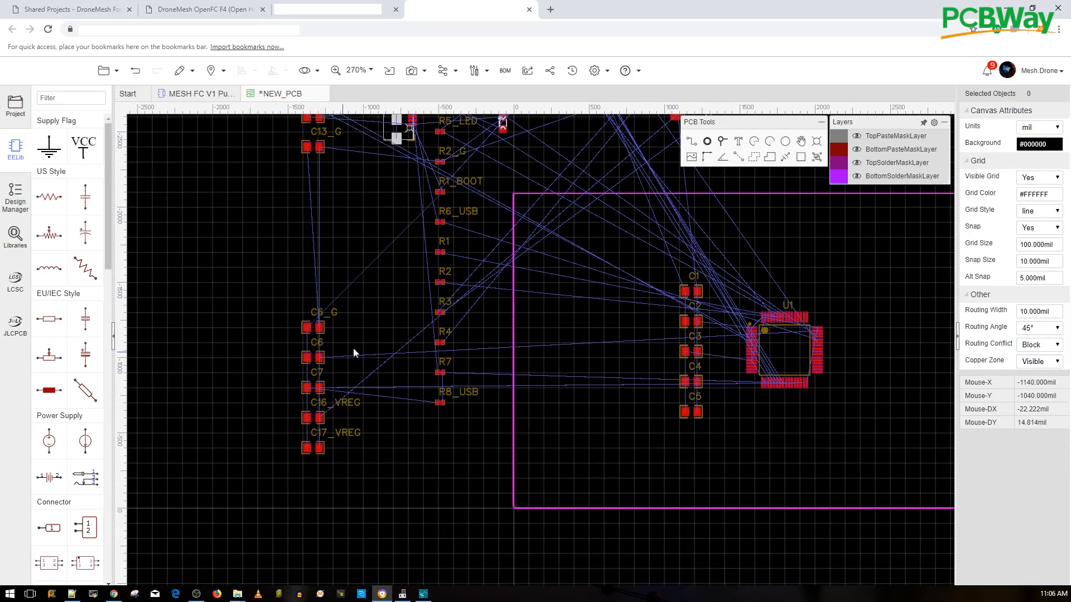
{"action": "left_click_drag", "start_coordinate": [299, 383], "coordinate": [660, 416]}
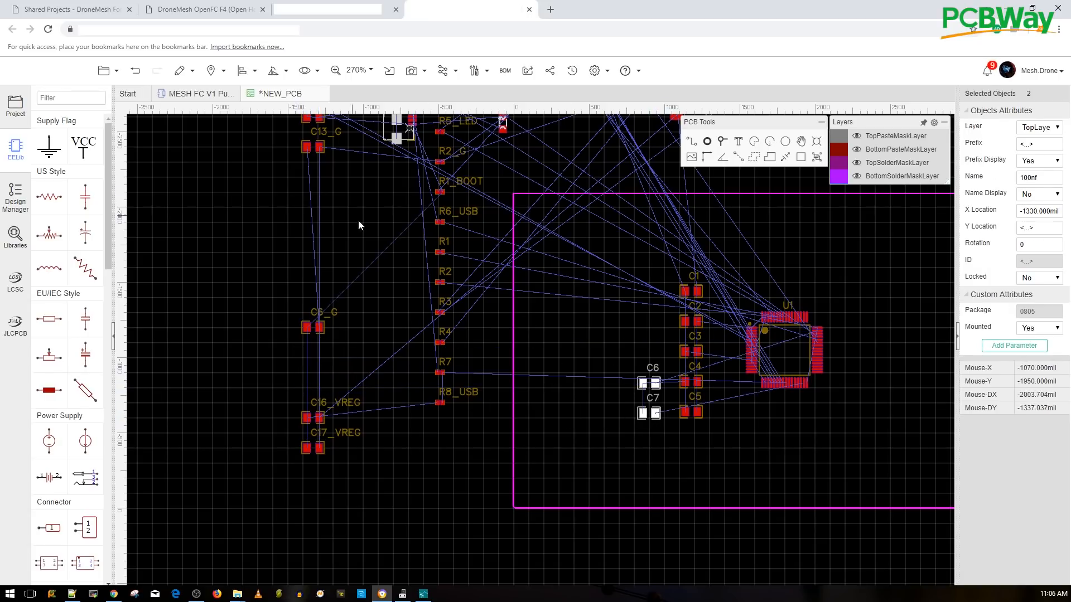
Move crystal X1 into the board outline left of capacitor C3, at about X 950 mil, Y -1110 mil.
{"action": "right_click_drag", "start_coordinate": [372, 226], "coordinate": [473, 385]}
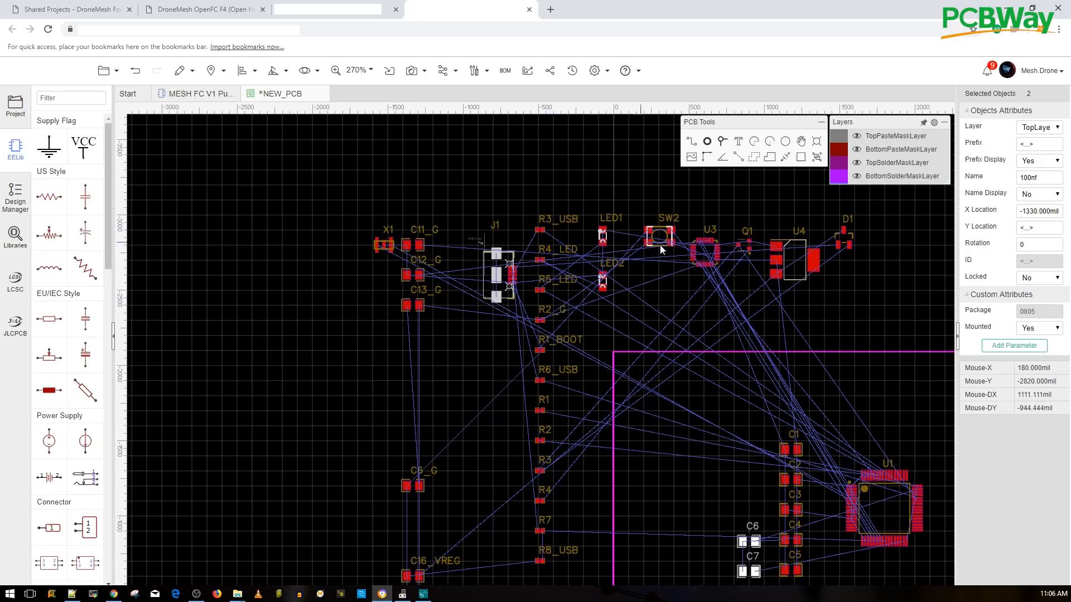
{"action": "right_click_drag", "start_coordinate": [651, 297], "coordinate": [507, 222]}
{"action": "left_click", "coordinate": [242, 162]}
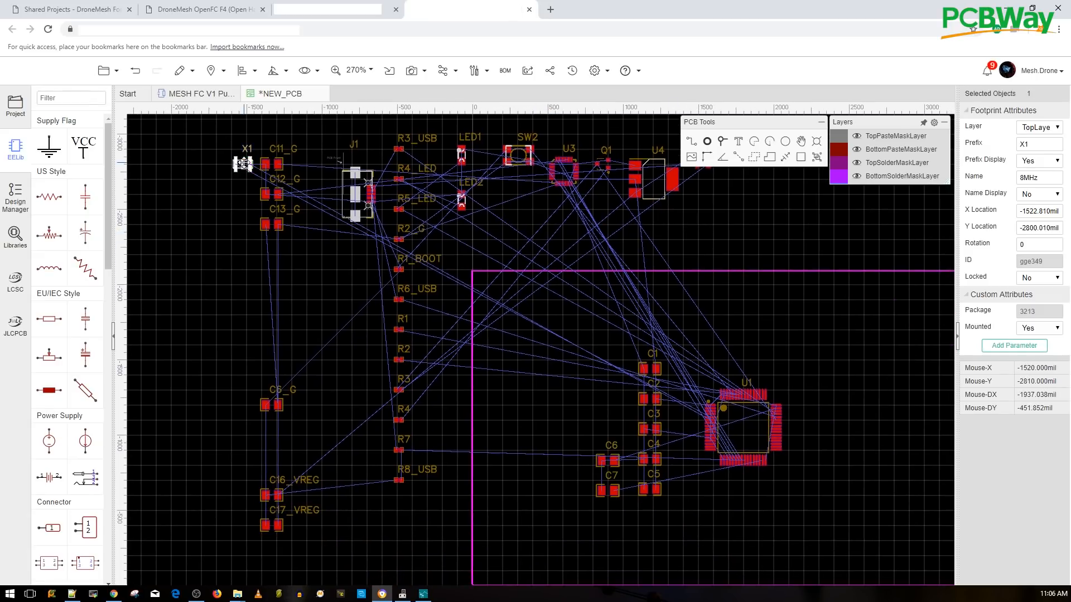
{"action": "left_click_drag", "start_coordinate": [242, 162], "coordinate": [663, 430]}
{"action": "scroll", "coordinate": [654, 411], "scroll_direction": "up", "scroll_amount": 5}
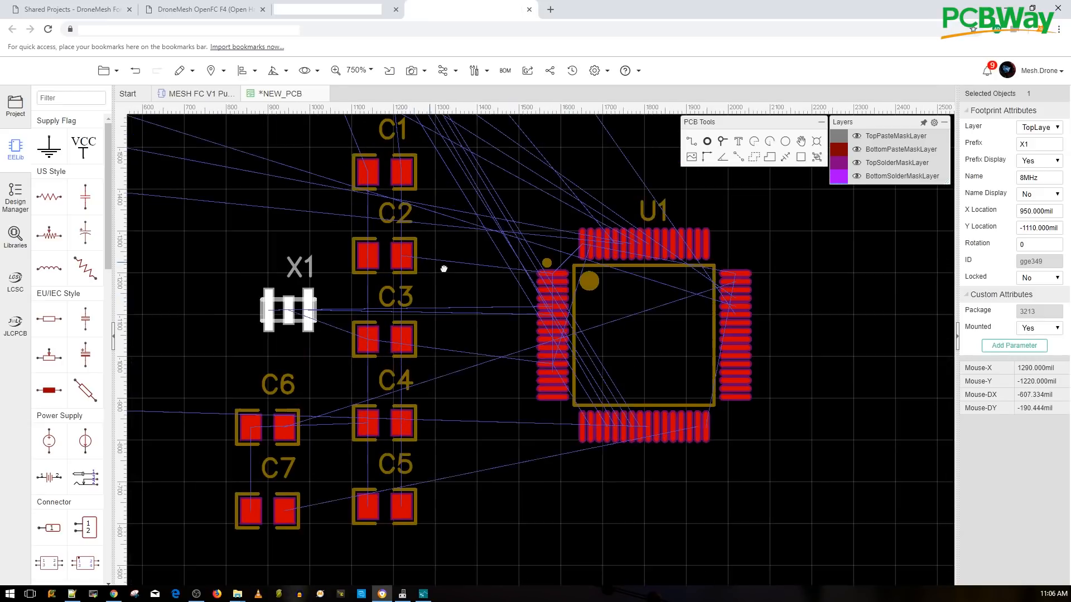
Move capacitor C1 from the column left of U1 to above U1's right corner, at about X 2080 mil, Y -1430 mil.
{"action": "right_click_drag", "start_coordinate": [467, 264], "coordinate": [485, 301]}
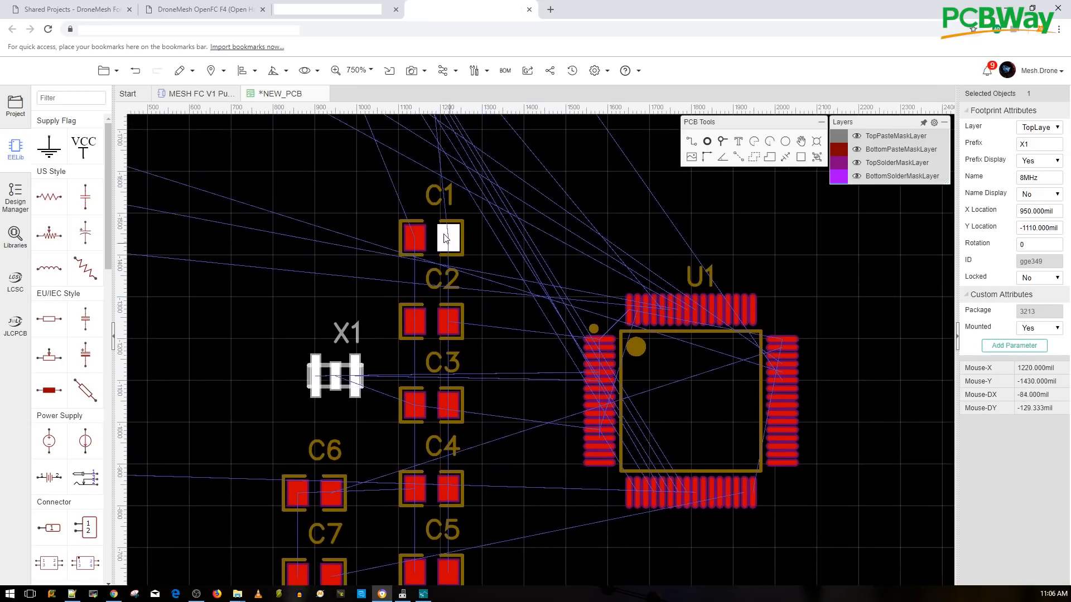
{"action": "left_click_drag", "start_coordinate": [447, 237], "coordinate": [818, 238]}
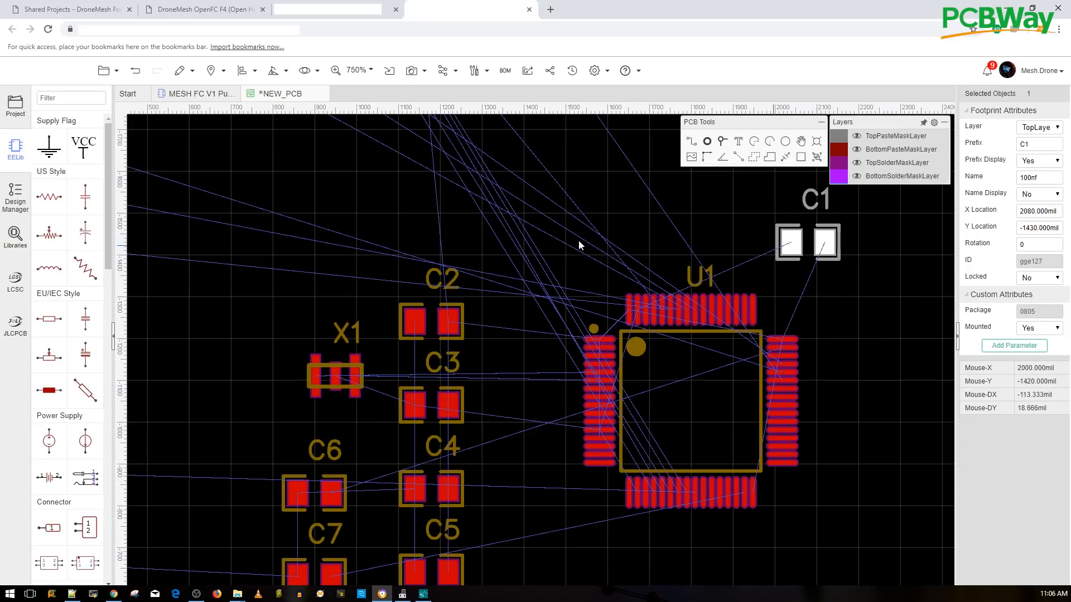
{"action": "scroll", "coordinate": [523, 279], "scroll_direction": "down", "scroll_amount": 2}
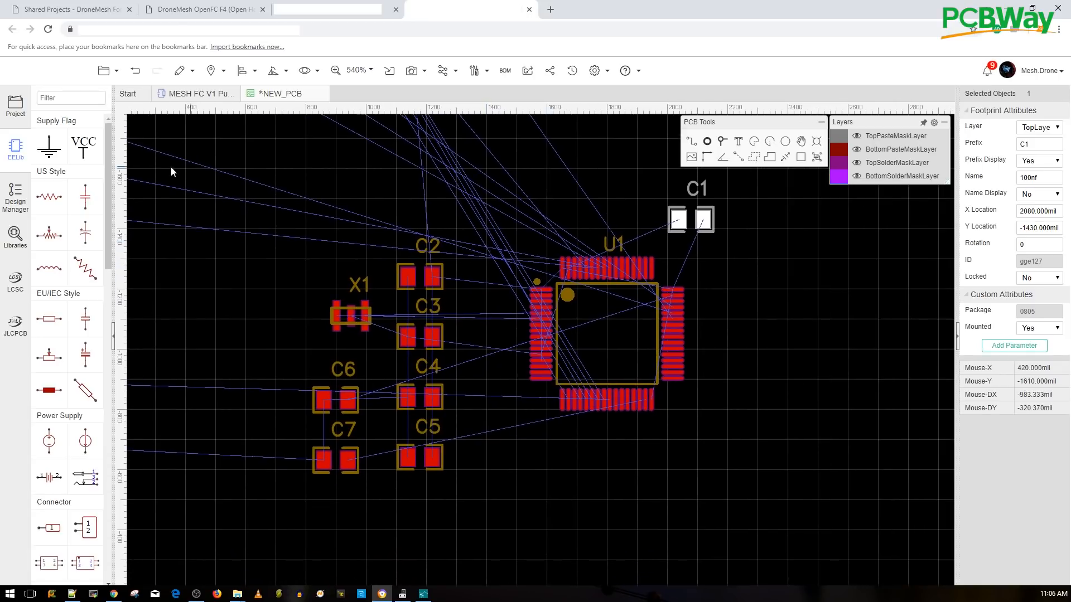
Hide the GND net's ratlines by disabling that net in the design manager, and clear the selection.
{"action": "left_click", "coordinate": [12, 202]}
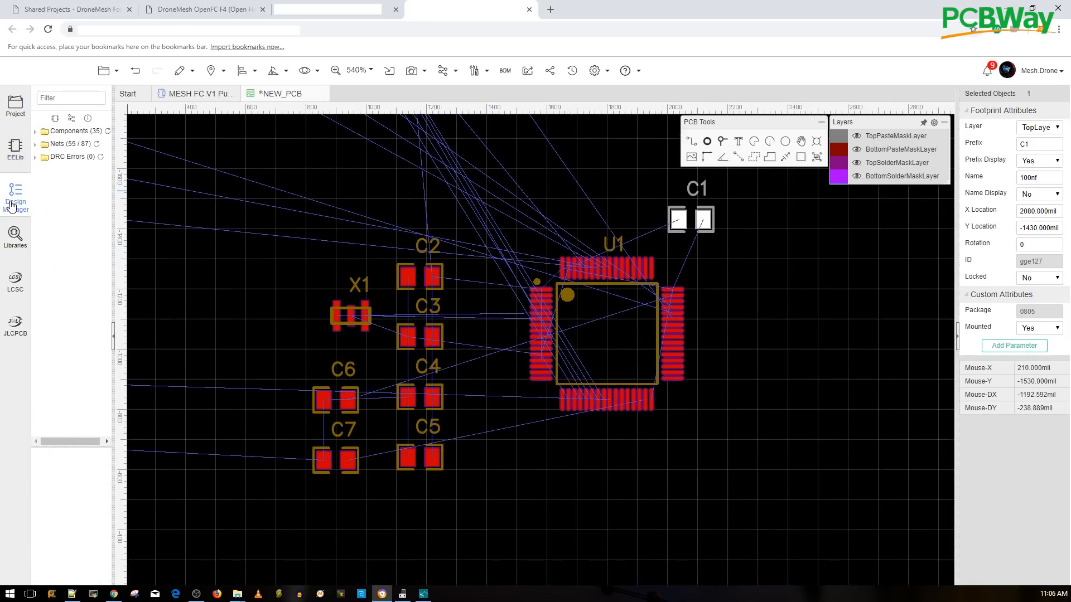
{"action": "left_click", "coordinate": [35, 145]}
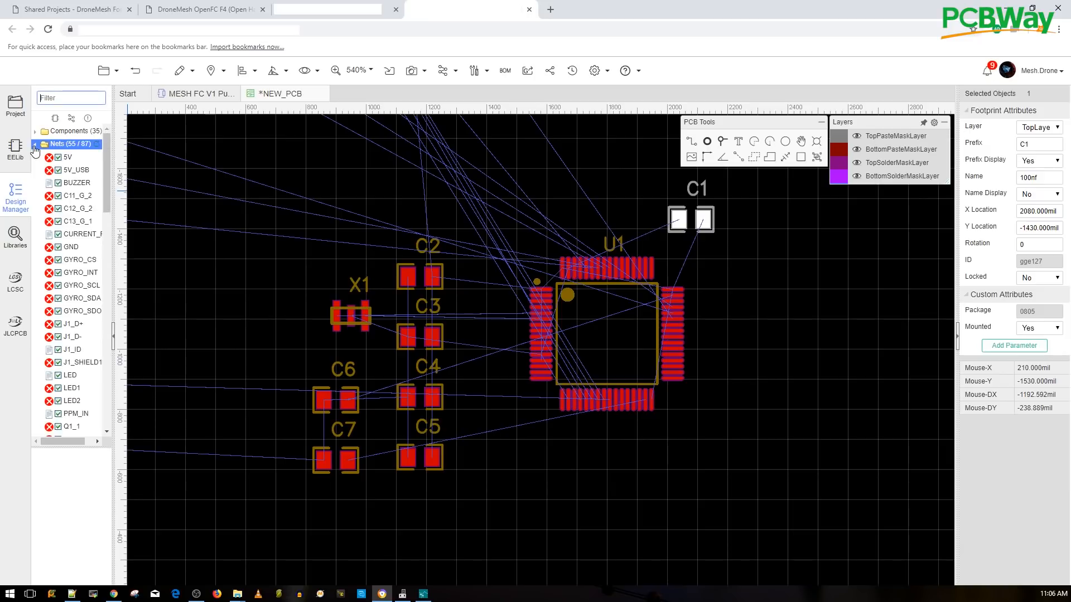
{"action": "left_click", "coordinate": [70, 248]}
{"action": "scroll", "coordinate": [269, 321], "scroll_direction": "down", "scroll_amount": 5}
{"action": "scroll", "coordinate": [424, 368], "scroll_direction": "up", "scroll_amount": 6}
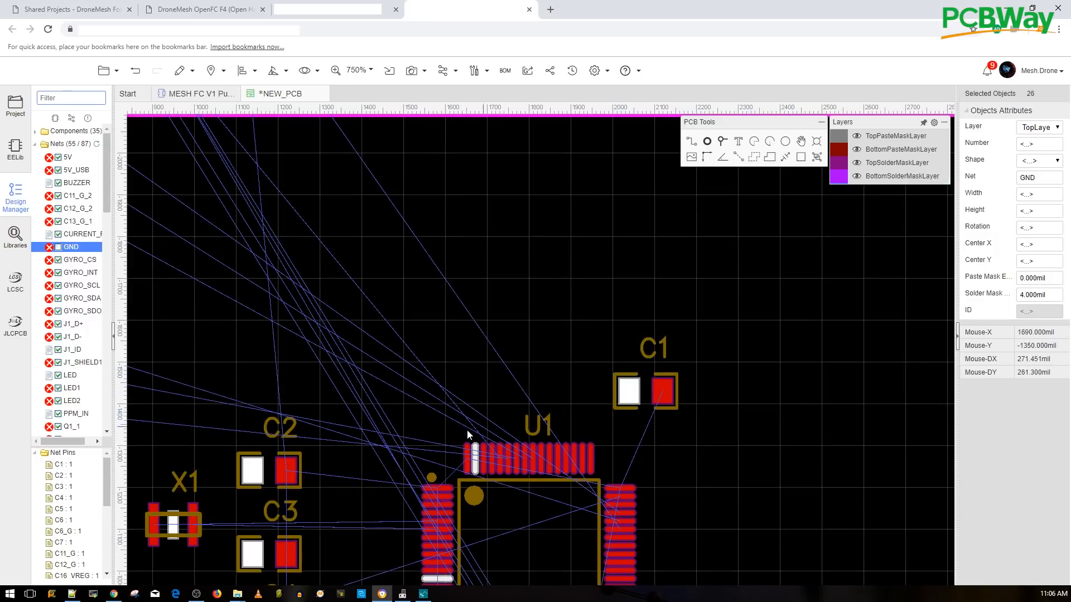
{"action": "right_click_drag", "start_coordinate": [459, 360], "coordinate": [499, 194]}
{"action": "left_click", "coordinate": [400, 342]}
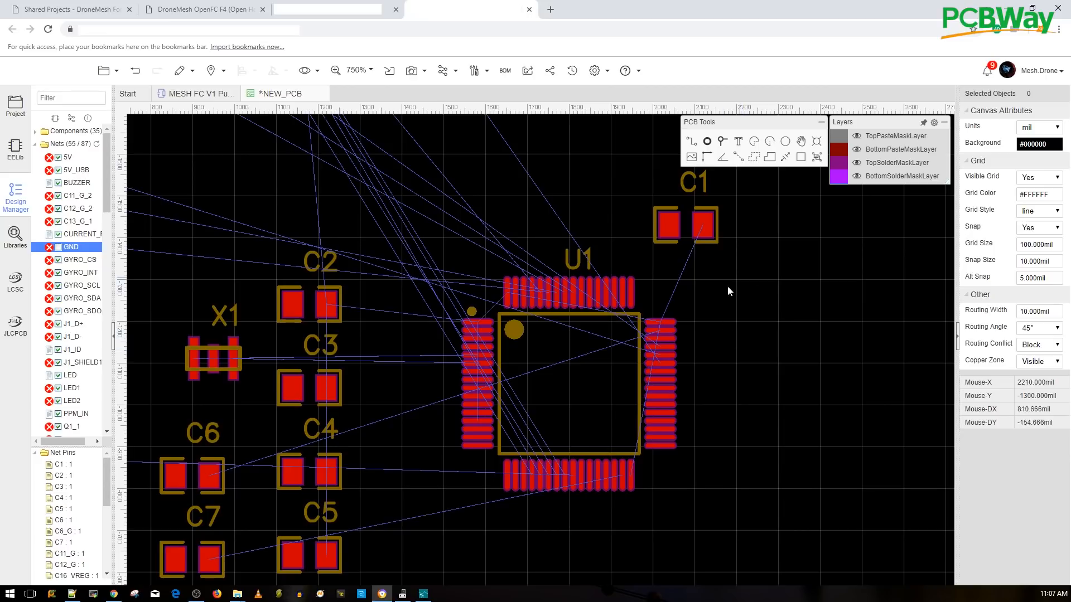
Rotate C1 to 270° and place it right of U1 near the upper VDD pin, at X 2210 mil, Y -1240 mil.
{"action": "scroll", "coordinate": [491, 431], "scroll_direction": "down", "scroll_amount": 3}
{"action": "scroll", "coordinate": [429, 394], "scroll_direction": "up", "scroll_amount": 2}
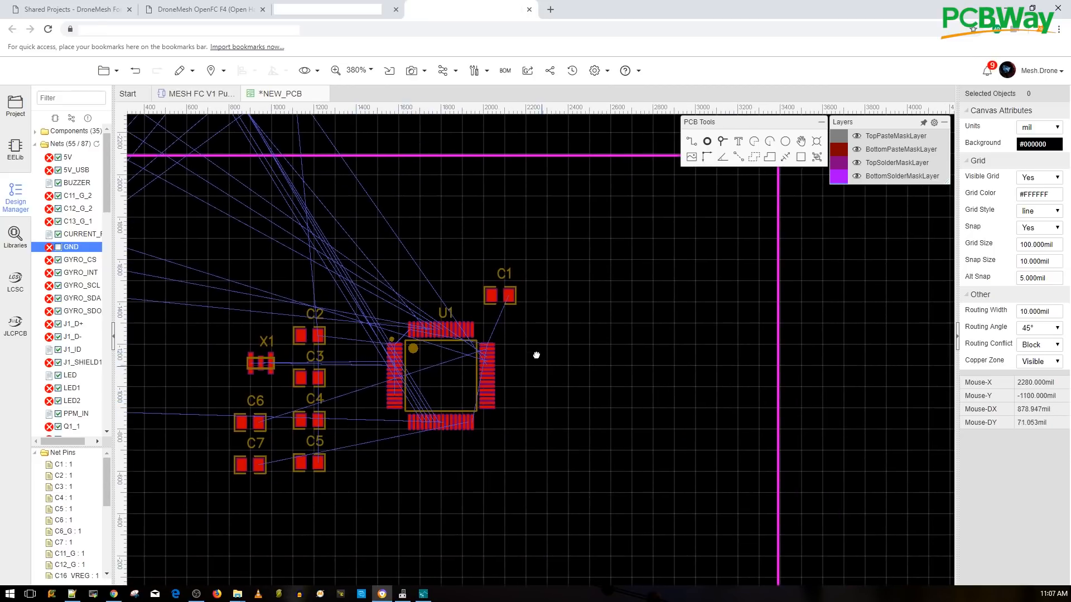
{"action": "right_click_drag", "start_coordinate": [536, 355], "coordinate": [529, 338]}
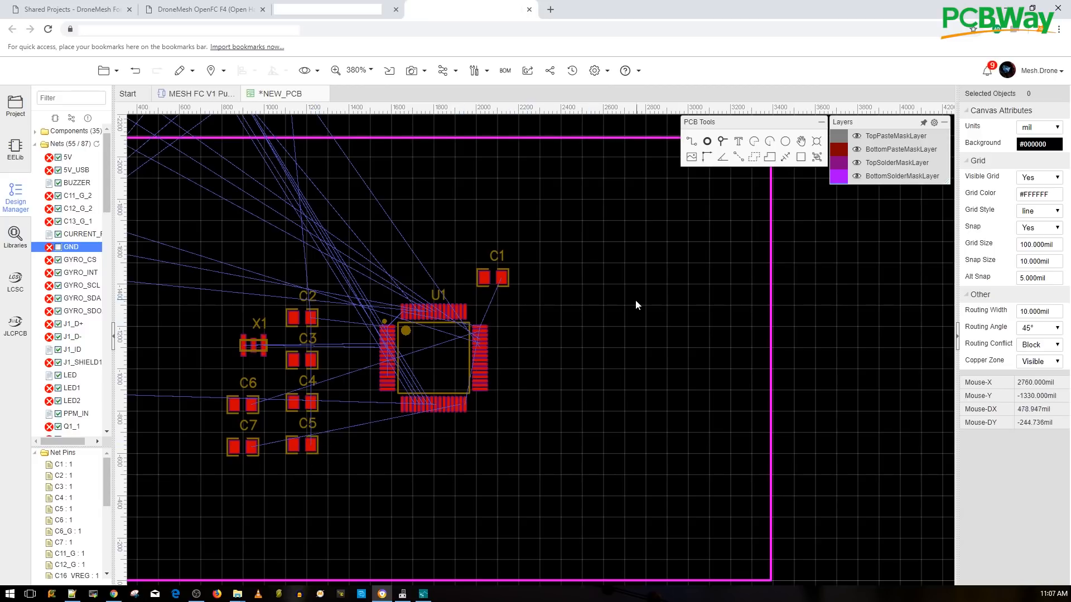
{"action": "scroll", "coordinate": [516, 330], "scroll_direction": "up", "scroll_amount": 5}
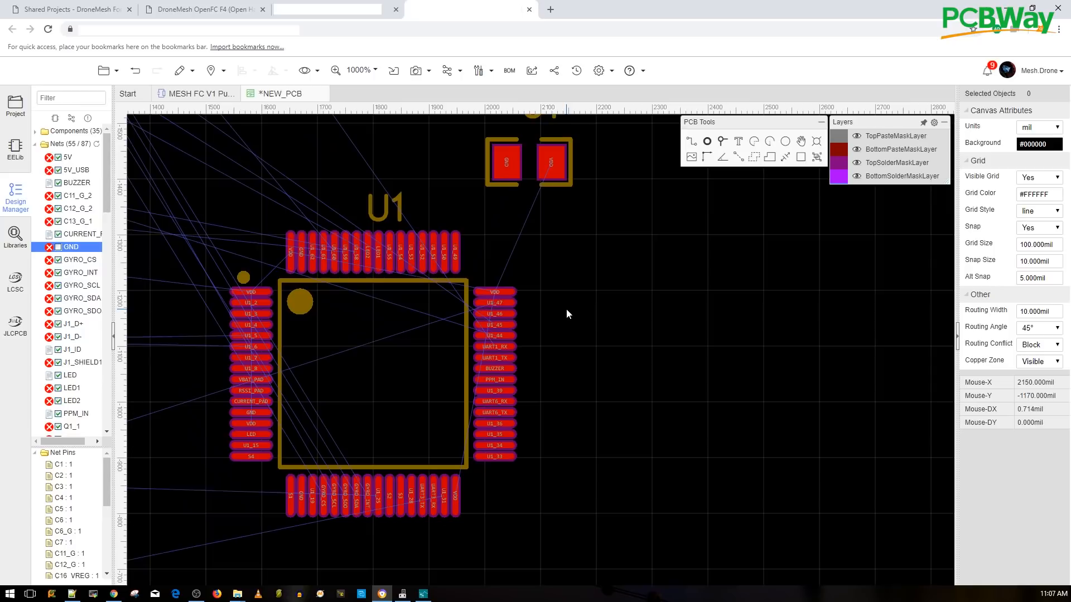
{"action": "left_click", "coordinate": [573, 141]}
{"action": "key", "text": "space"}
{"action": "left_click_drag", "start_coordinate": [574, 140], "coordinate": [588, 265]}
{"action": "key", "text": "space"}
{"action": "key", "text": "space"}
{"action": "scroll", "coordinate": [506, 294], "scroll_direction": "up", "scroll_amount": 3}
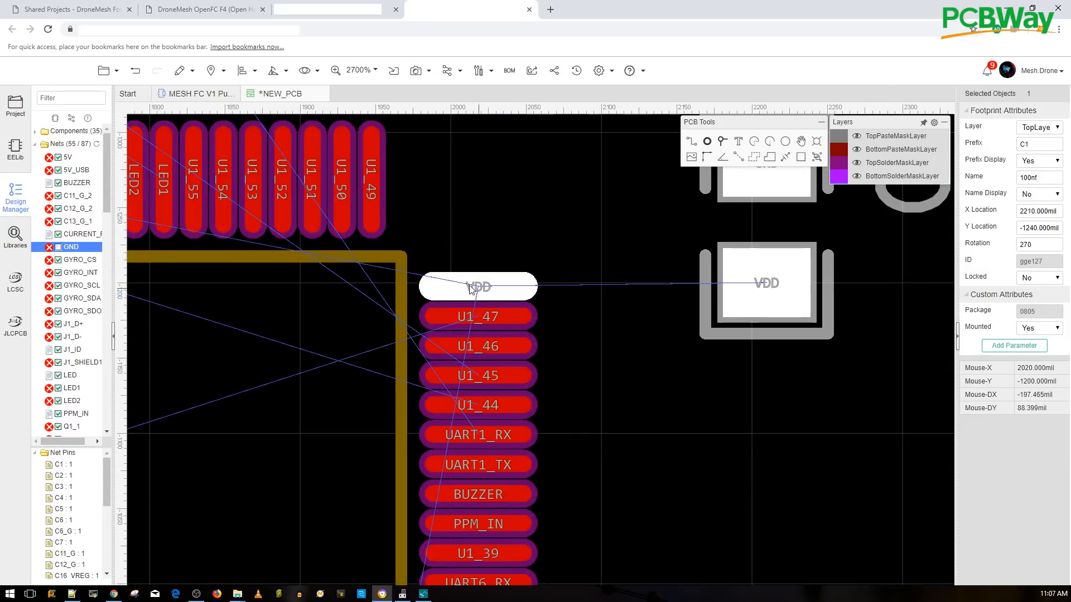
Move capacitor C2 directly beside C1 on the right of U1 and rotate it to 270°.
{"action": "scroll", "coordinate": [674, 343], "scroll_direction": "down", "scroll_amount": 6}
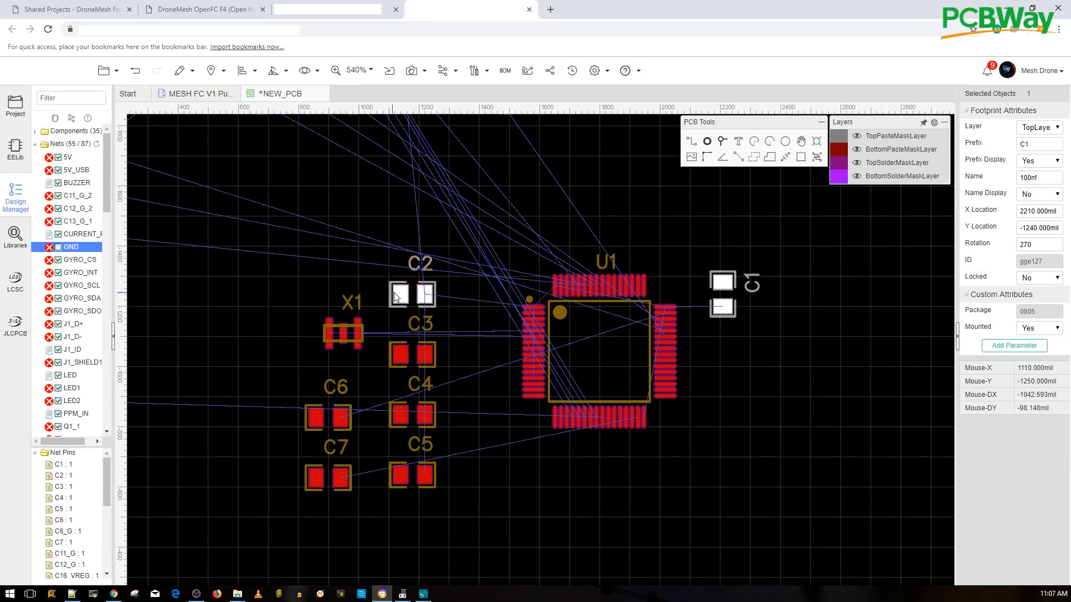
{"action": "left_click_drag", "start_coordinate": [394, 293], "coordinate": [738, 291]}
{"action": "key", "text": "space"}
{"action": "key", "text": "space"}
{"action": "key", "text": "space"}
Place capacitor C3 in line beside C2 at about X 2430 mil, Y -1240 mil, rotated to 270°.
{"action": "left_click_drag", "start_coordinate": [423, 362], "coordinate": [619, 471]}
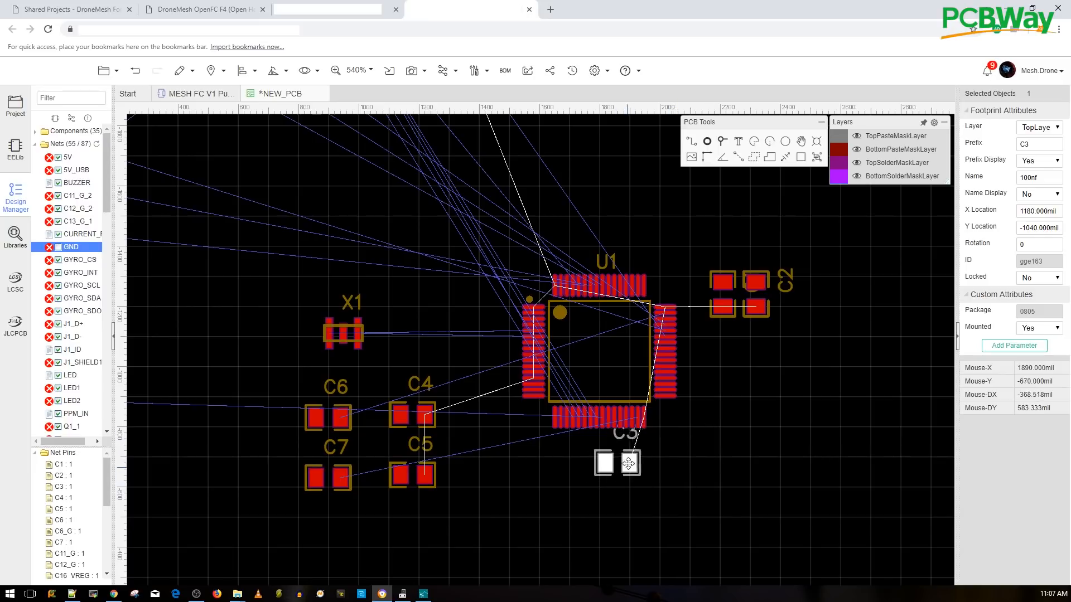
{"action": "scroll", "coordinate": [650, 435], "scroll_direction": "up", "scroll_amount": 10}
{"action": "scroll", "coordinate": [621, 247], "scroll_direction": "down", "scroll_amount": 10}
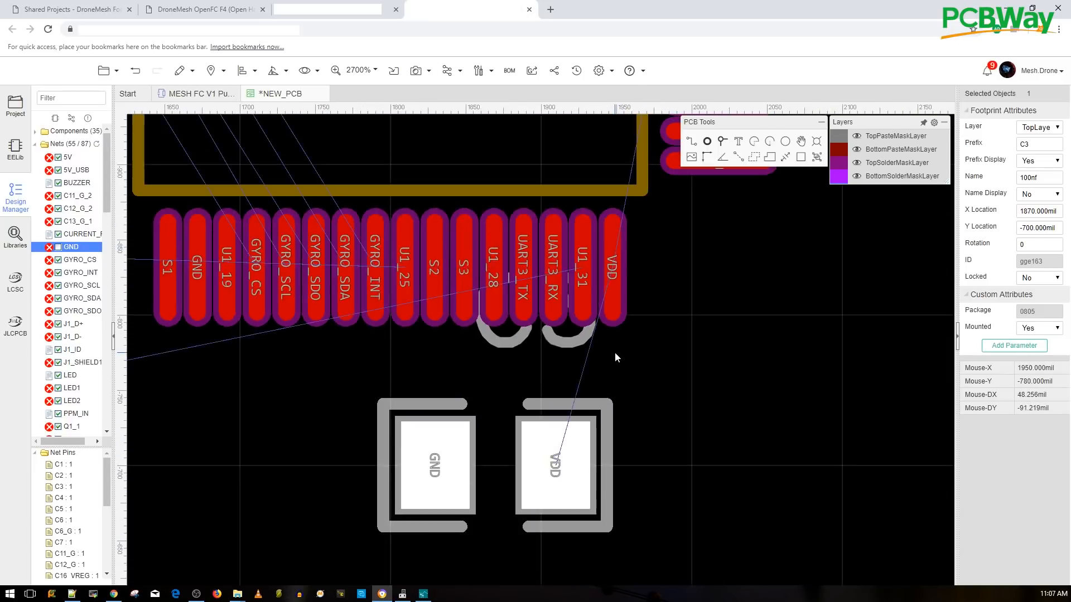
{"action": "key", "text": "space"}
{"action": "left_click_drag", "start_coordinate": [611, 385], "coordinate": [736, 270]}
{"action": "key", "text": "space"}
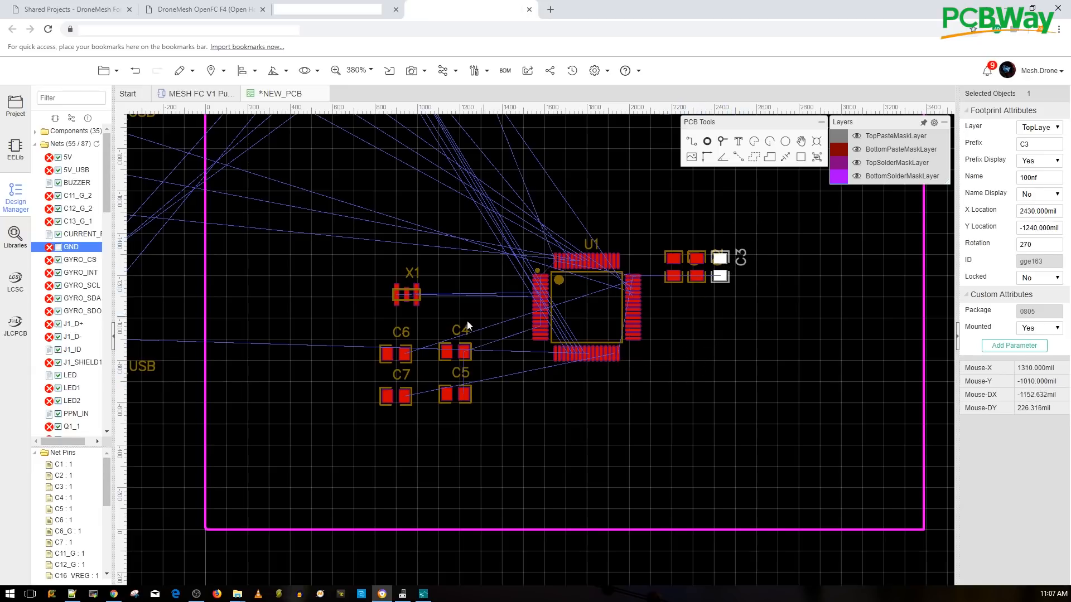
Rotate capacitors C4 and C5 to 90° and place them side by side left of U1, with C5 at about X 1130 mil, Y -900 mil.
{"action": "scroll", "coordinate": [467, 321], "scroll_direction": "up", "scroll_amount": 4}
{"action": "left_click_drag", "start_coordinate": [452, 324], "coordinate": [483, 297]}
{"action": "key", "text": "space"}
{"action": "key", "text": "space"}
{"action": "left_click_drag", "start_coordinate": [444, 446], "coordinate": [420, 305]}
{"action": "key", "text": "space"}
{"action": "key", "text": "space"}
{"action": "key", "text": "space"}
{"action": "key", "text": "space"}
Place C6 right of U1 at about X 2370 mil, Y -1180 mil, rotated to 180°, shifting C1 to C3 up as a group.
{"action": "scroll", "coordinate": [439, 387], "scroll_direction": "down", "scroll_amount": 1}
{"action": "right_click_drag", "start_coordinate": [438, 384], "coordinate": [541, 477]}
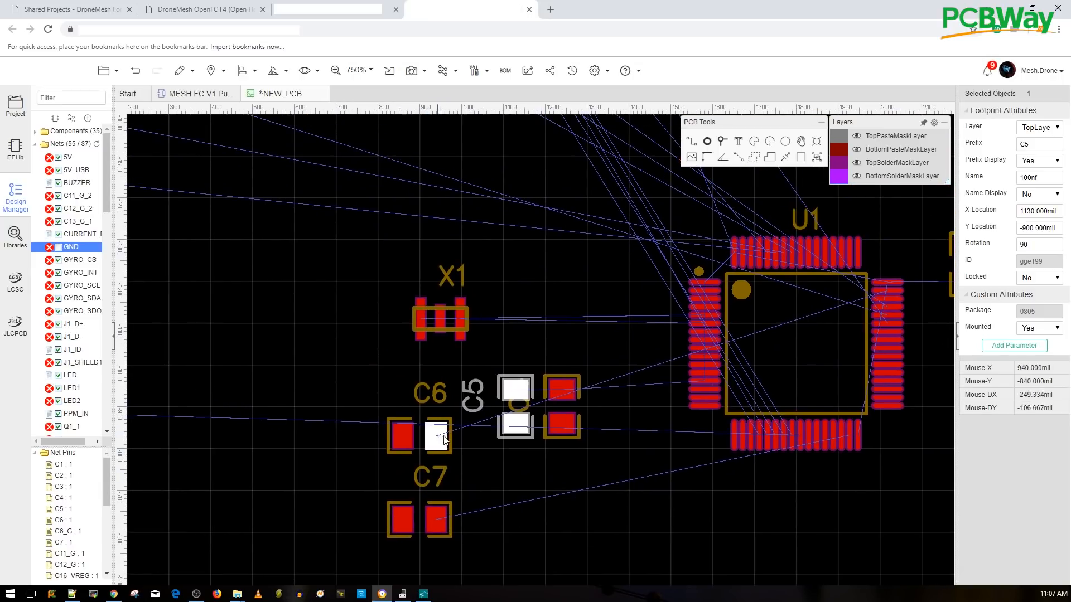
{"action": "left_click_drag", "start_coordinate": [444, 440], "coordinate": [754, 325]}
{"action": "right_click_drag", "start_coordinate": [781, 401], "coordinate": [518, 415]}
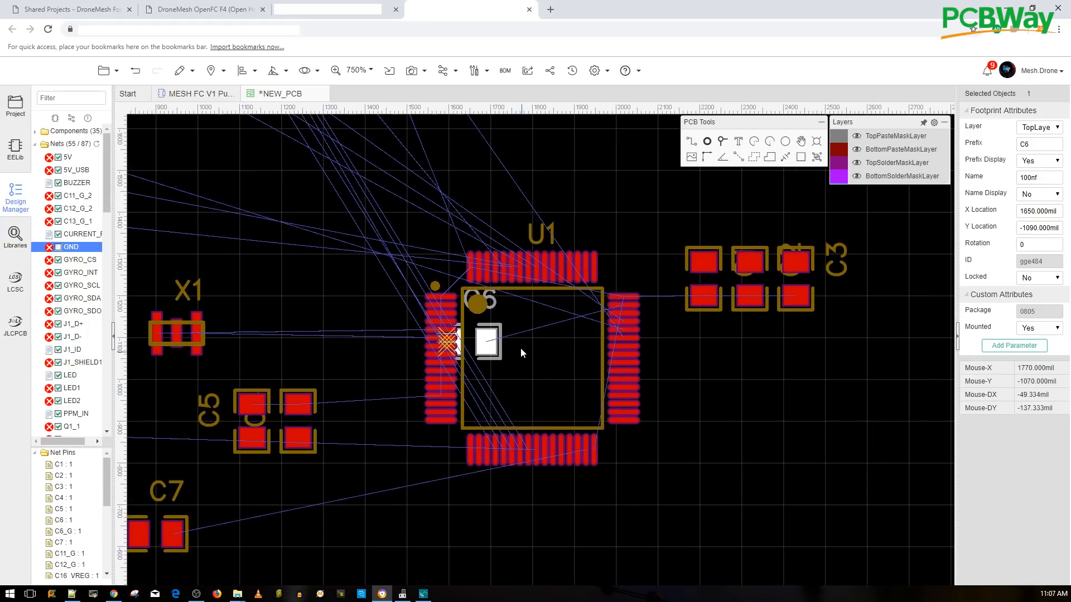
{"action": "left_click", "coordinate": [503, 335]}
{"action": "left_click_drag", "start_coordinate": [469, 340], "coordinate": [791, 346]}
{"action": "key", "text": "space"}
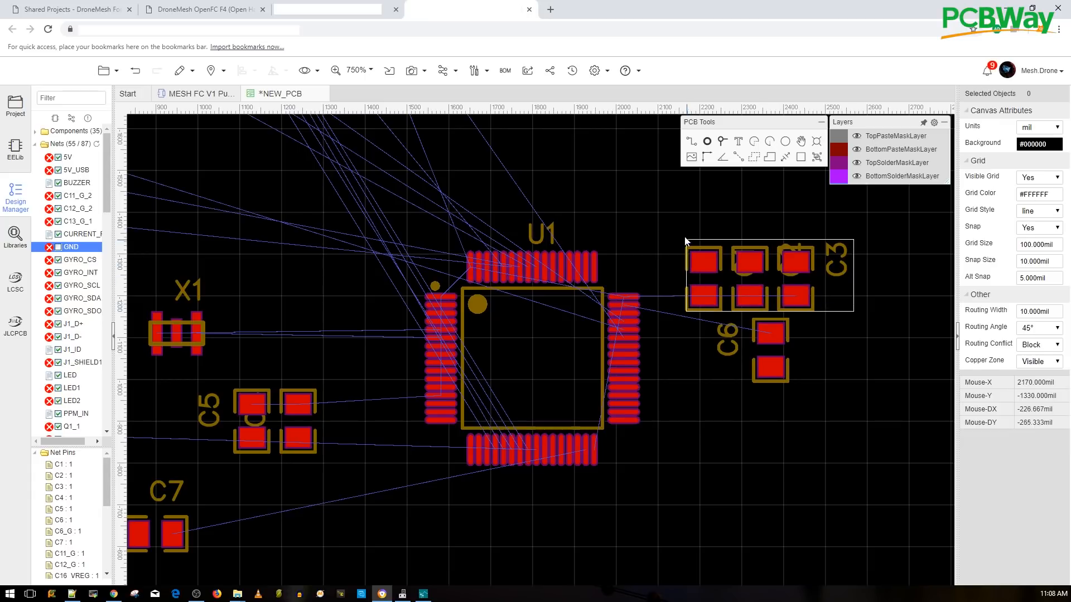
{"action": "left_click_drag", "start_coordinate": [685, 240], "coordinate": [716, 208]}
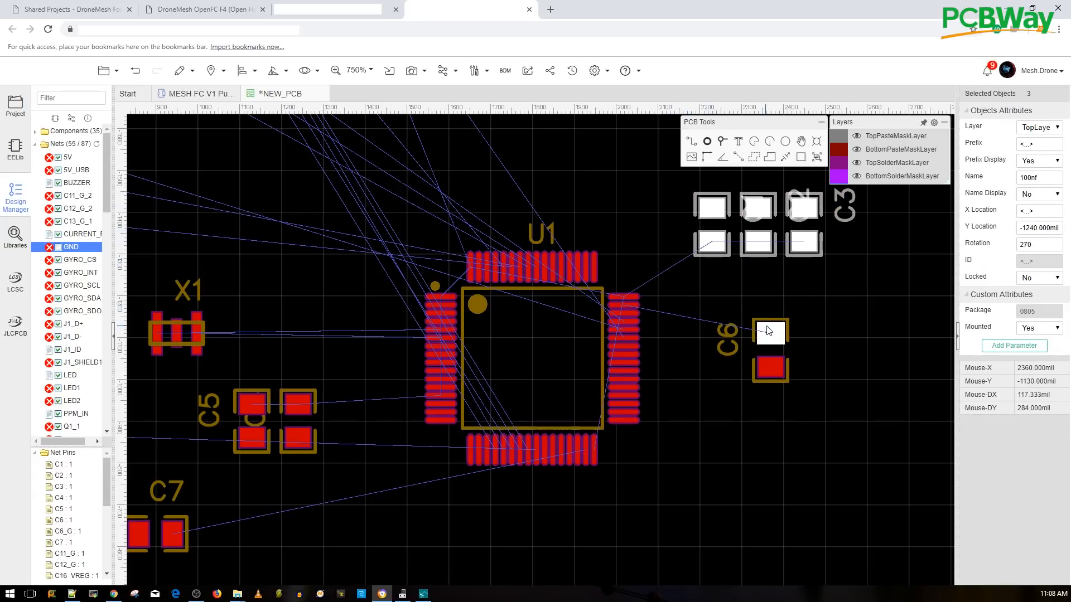
{"action": "left_click_drag", "start_coordinate": [769, 330], "coordinate": [767, 280]}
{"action": "key", "text": "space"}
Place capacitor C7 below and right of U1 at about X 2160 mil, Y -630 mil, rotated to 180°.
{"action": "right_click_drag", "start_coordinate": [350, 472], "coordinate": [449, 384]}
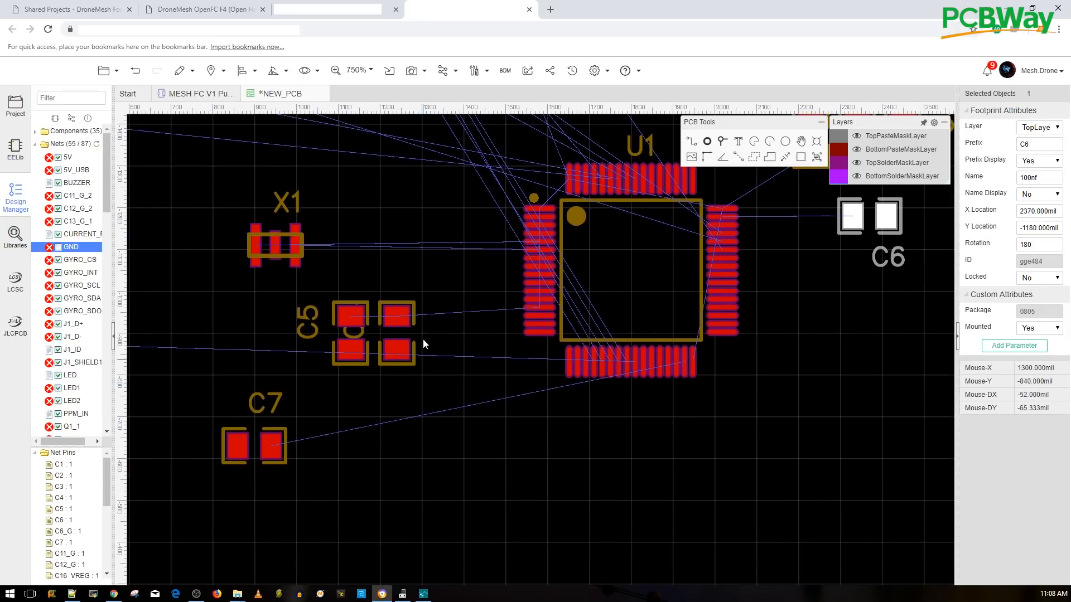
{"action": "left_click_drag", "start_coordinate": [271, 460], "coordinate": [798, 455]}
{"action": "key", "text": "space"}
{"action": "key", "text": "space"}
{"action": "scroll", "coordinate": [613, 408], "scroll_direction": "up", "scroll_amount": 6}
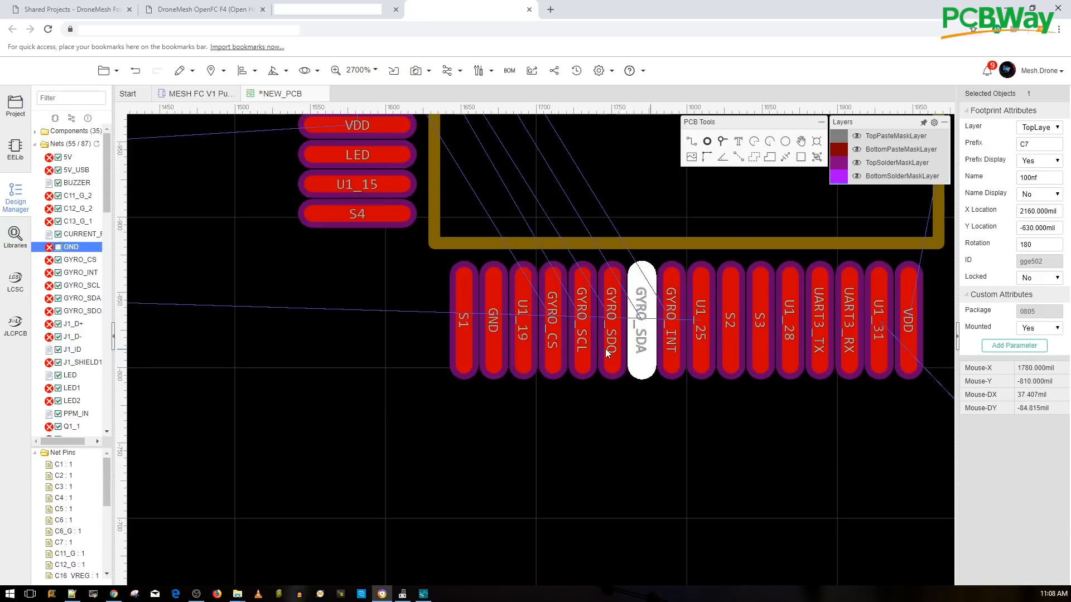
{"action": "scroll", "coordinate": [741, 362], "scroll_direction": "down", "scroll_amount": 9}
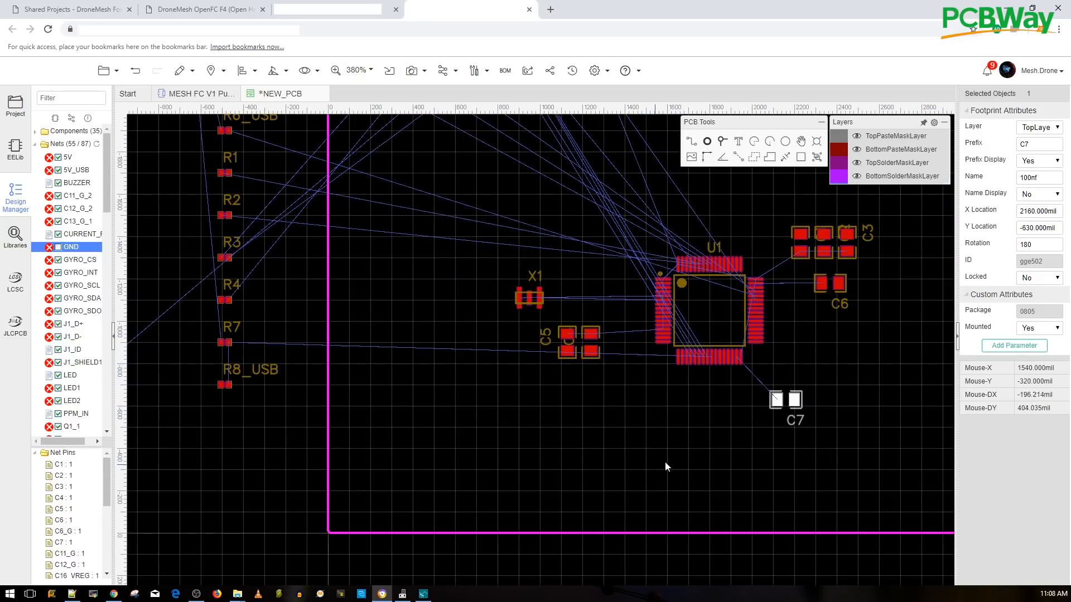
Move crystal X1 closer to U1 at about X 1210 mil, Y -1120 mil, and rotate it to 270° so its pads match pins U1_5 and U1_6.
{"action": "scroll", "coordinate": [541, 300], "scroll_direction": "up", "scroll_amount": 4}
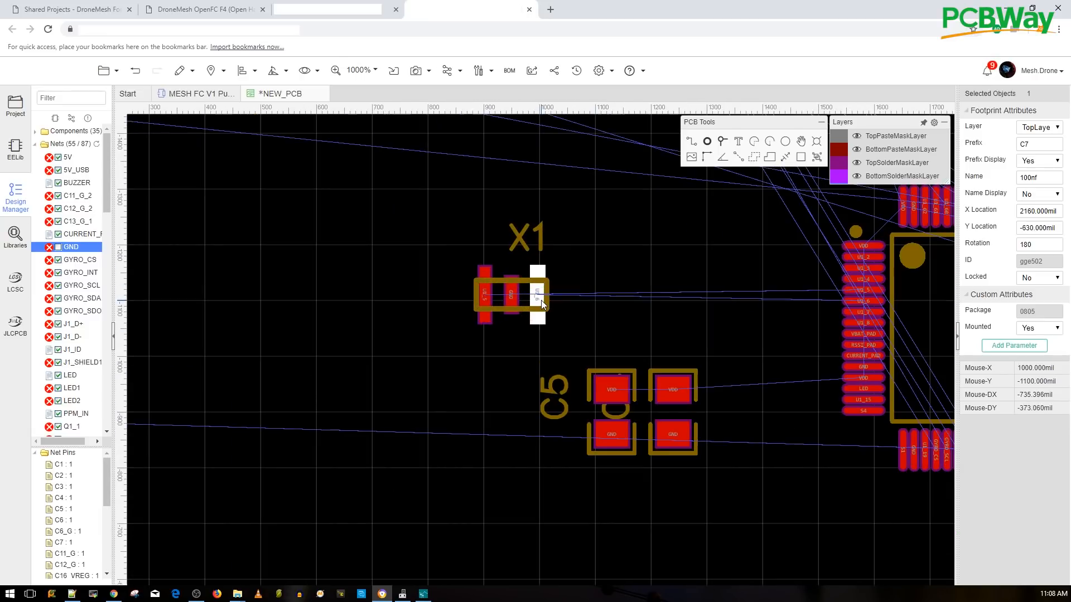
{"action": "left_click_drag", "start_coordinate": [541, 300], "coordinate": [680, 273]}
{"action": "key", "text": "space"}
{"action": "key", "text": "space"}
{"action": "key", "text": "space"}
{"action": "key", "text": "space"}
{"action": "key", "text": "space"}
{"action": "key", "text": "space"}
{"action": "key", "text": "space"}
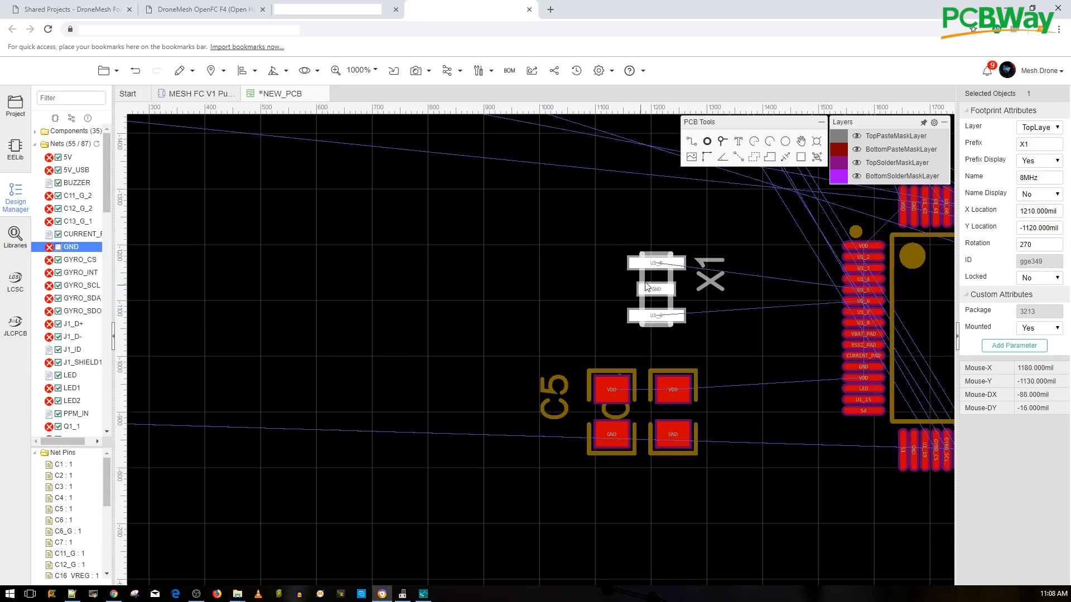
{"action": "scroll", "coordinate": [714, 344], "scroll_direction": "up", "scroll_amount": 1}
{"action": "scroll", "coordinate": [714, 346], "scroll_direction": "down", "scroll_amount": 2}
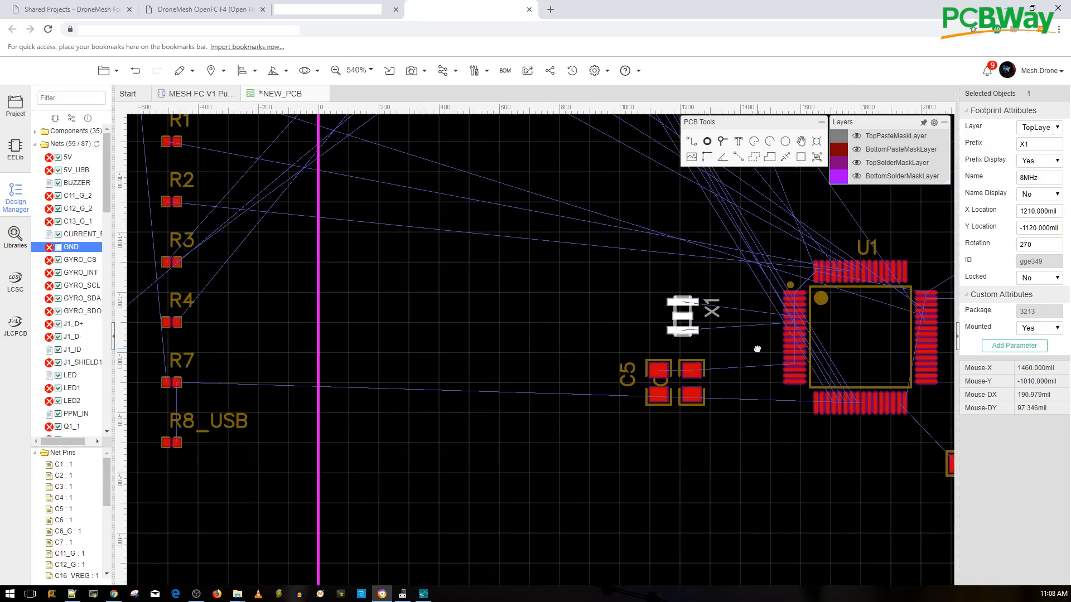
{"action": "right_click_drag", "start_coordinate": [757, 349], "coordinate": [642, 392]}
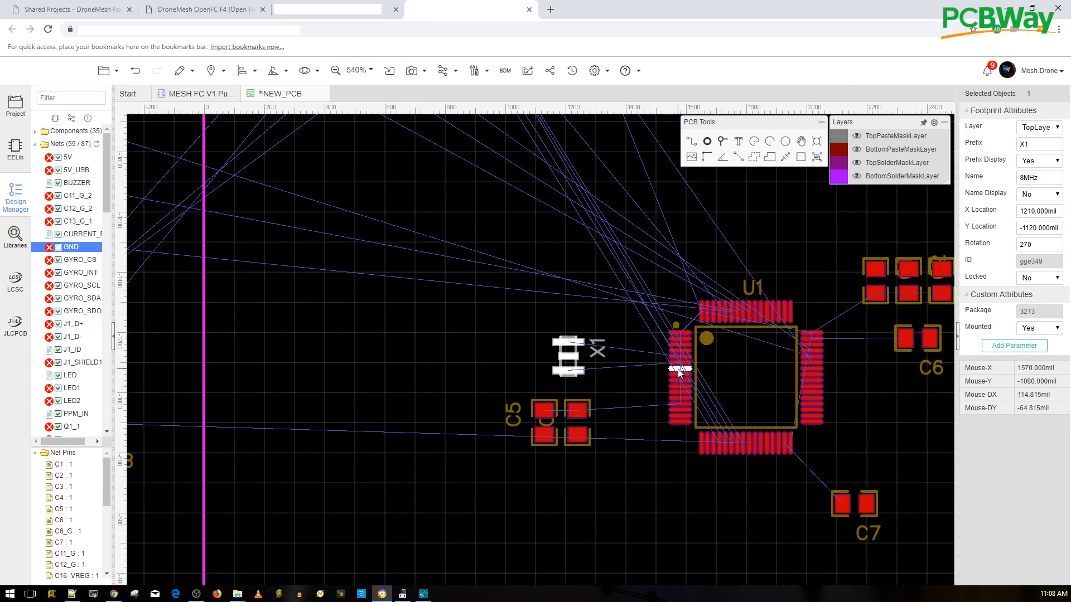
{"action": "scroll", "coordinate": [678, 372], "scroll_direction": "up", "scroll_amount": 3}
{"action": "left_click", "coordinate": [664, 349]}
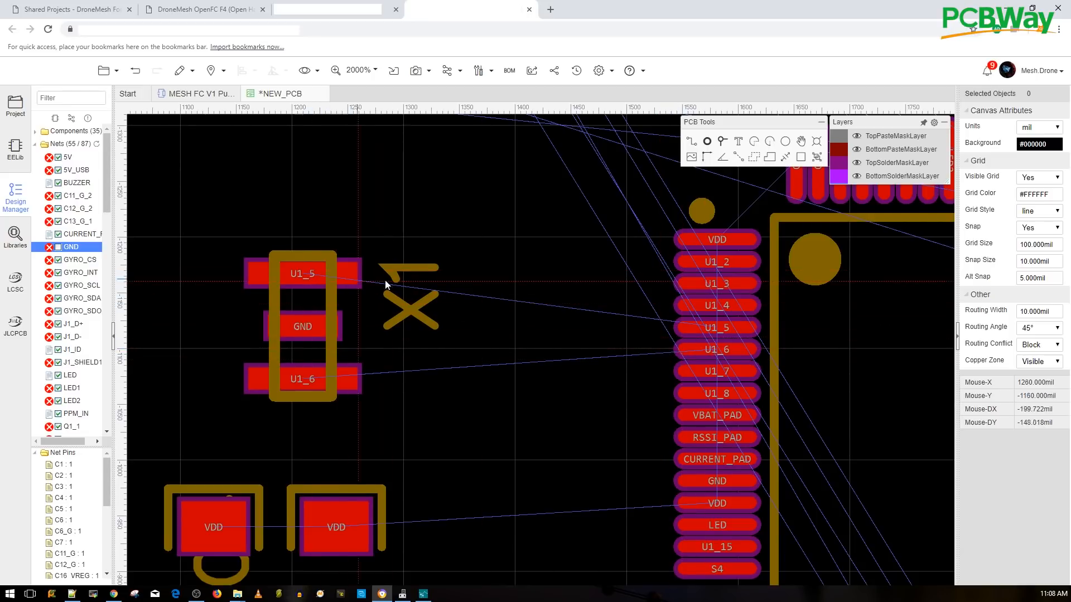
Make the top layer active and route the U1_5 track from crystal X1 to U1's U1_5 pin with a 45° bend.
{"action": "mouse_move", "coordinate": [897, 165]}
{"action": "scroll", "coordinate": [865, 203], "scroll_direction": "up", "scroll_amount": 2}
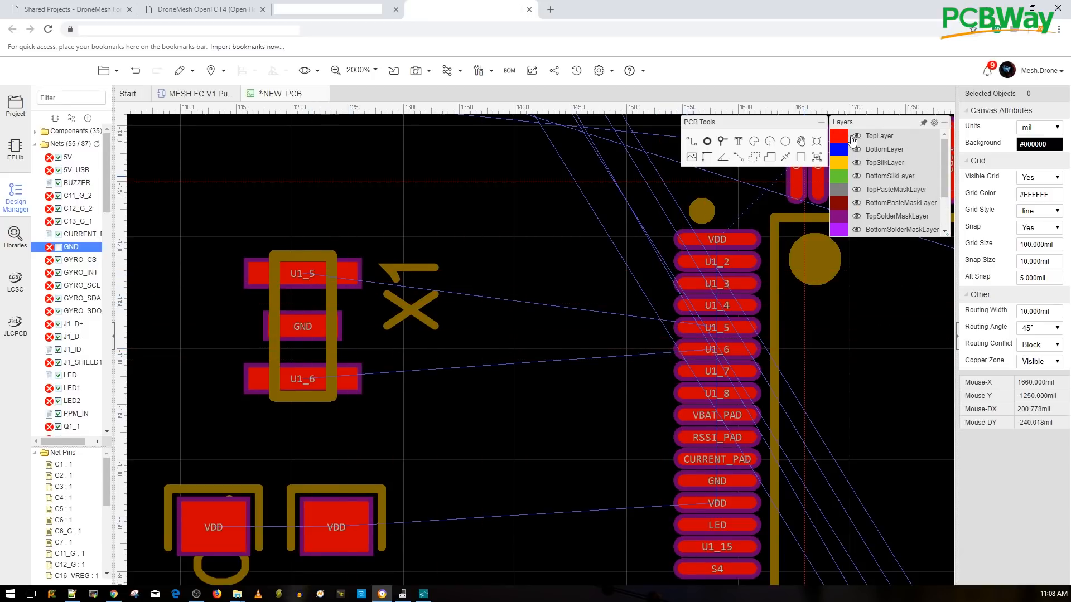
{"action": "left_click", "coordinate": [840, 137]}
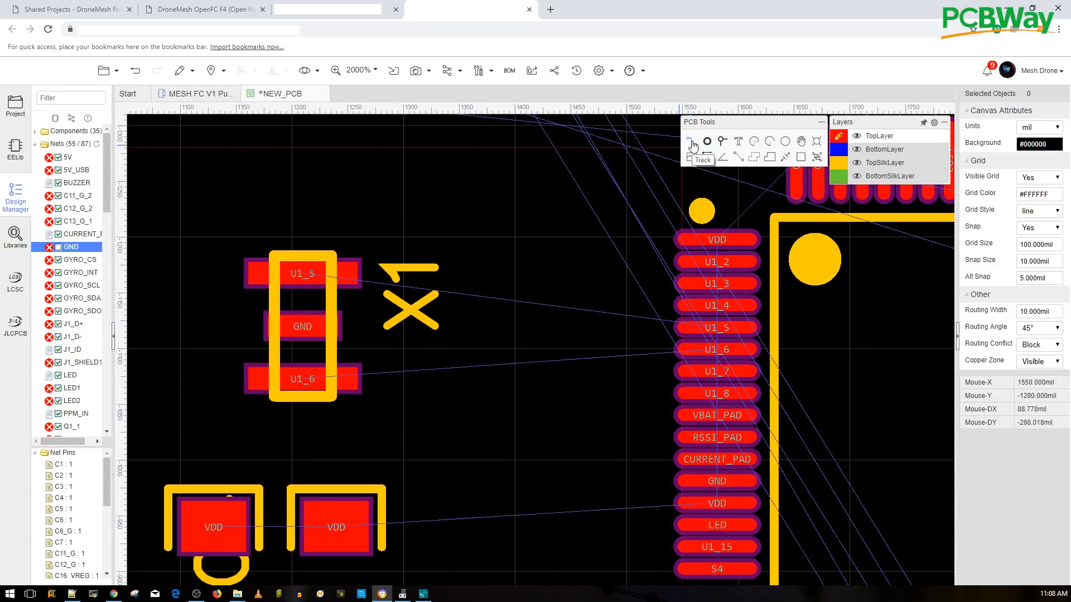
{"action": "left_click", "coordinate": [692, 143]}
{"action": "left_click", "coordinate": [302, 274]}
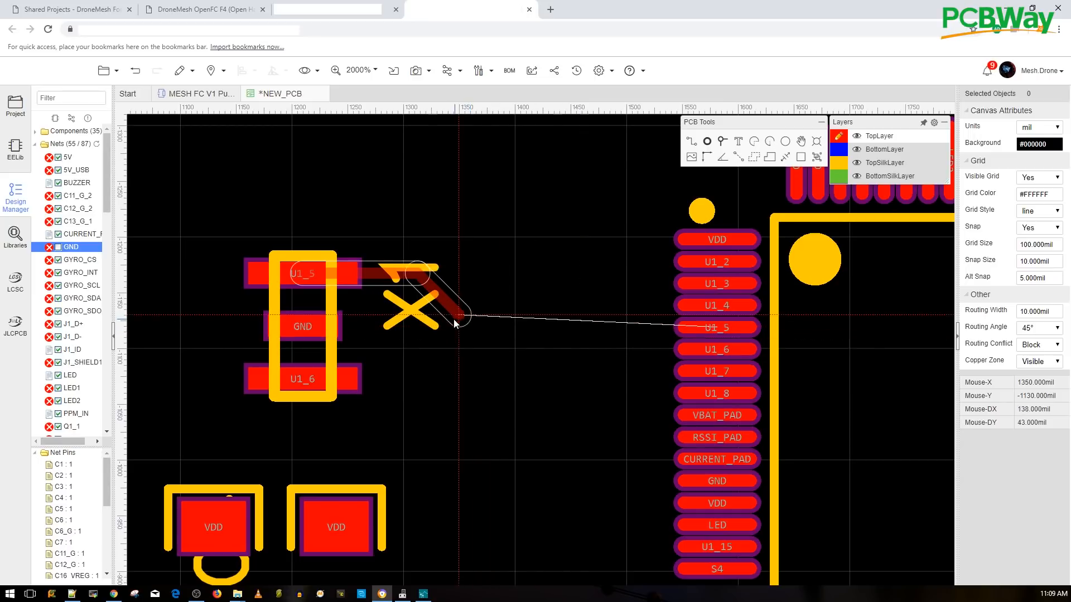
{"action": "left_click", "coordinate": [299, 269]}
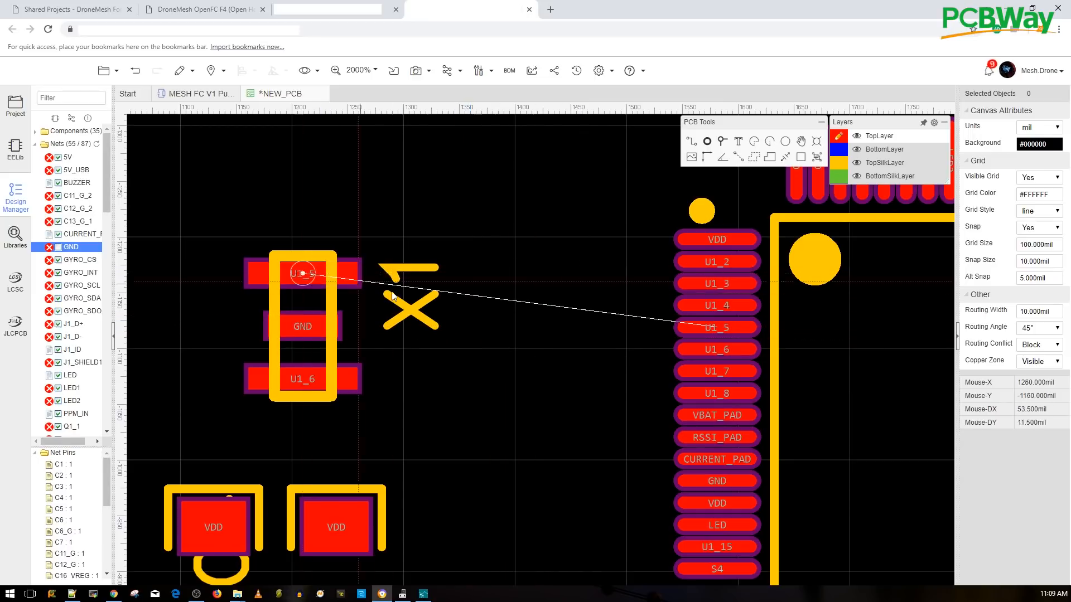
{"action": "left_click", "coordinate": [448, 326]}
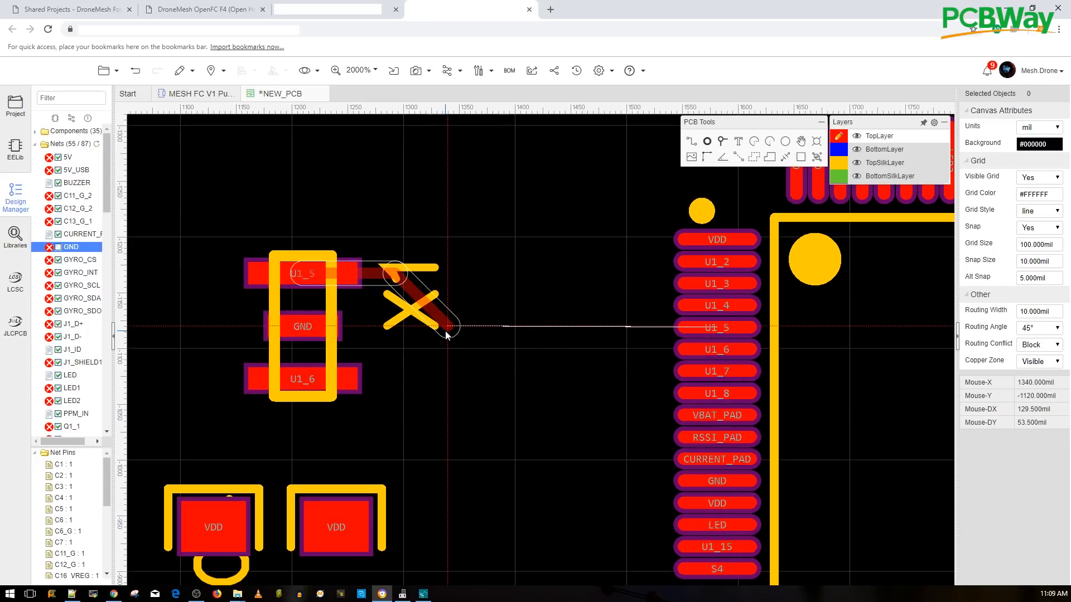
{"action": "left_click", "coordinate": [704, 327]}
Route the U1_6 track from crystal X1's U1_6 pad to the matching U1 pin, running parallel to the U1_5 track.
{"action": "left_click", "coordinate": [310, 381]}
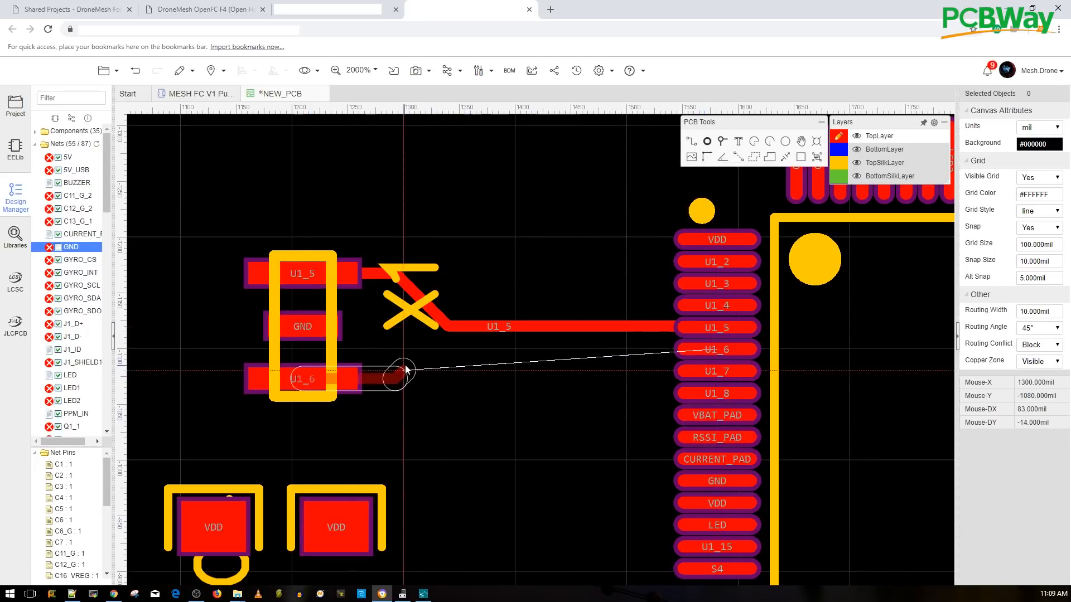
{"action": "left_click", "coordinate": [451, 350]}
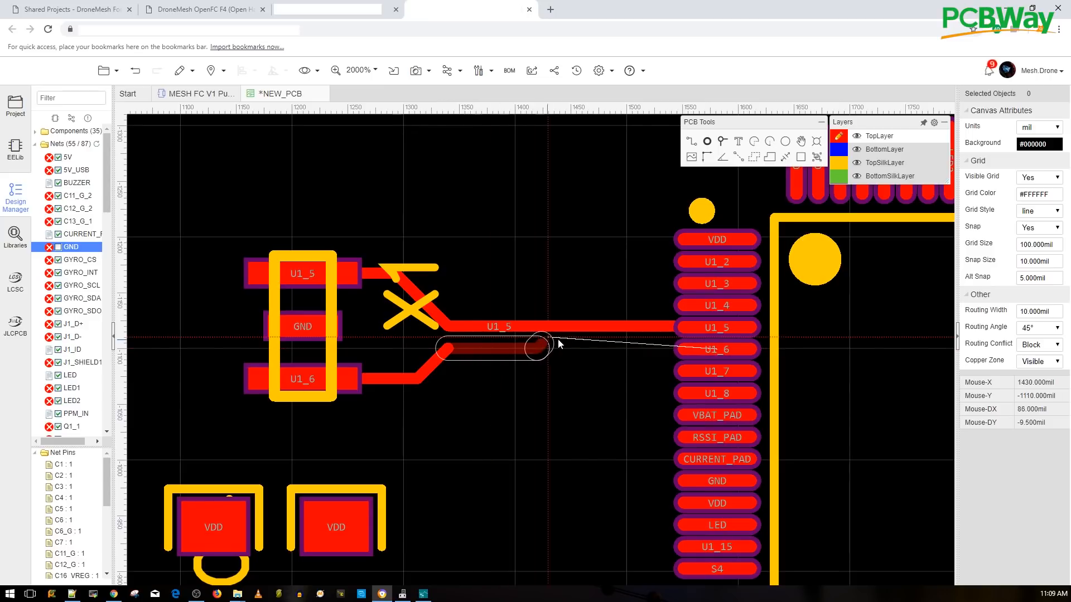
{"action": "left_click", "coordinate": [716, 349]}
Route the VDD track from capacitor C5's pad through C4's pad to the VDD pin on U1's left side.
{"action": "scroll", "coordinate": [402, 396], "scroll_direction": "down", "scroll_amount": 2}
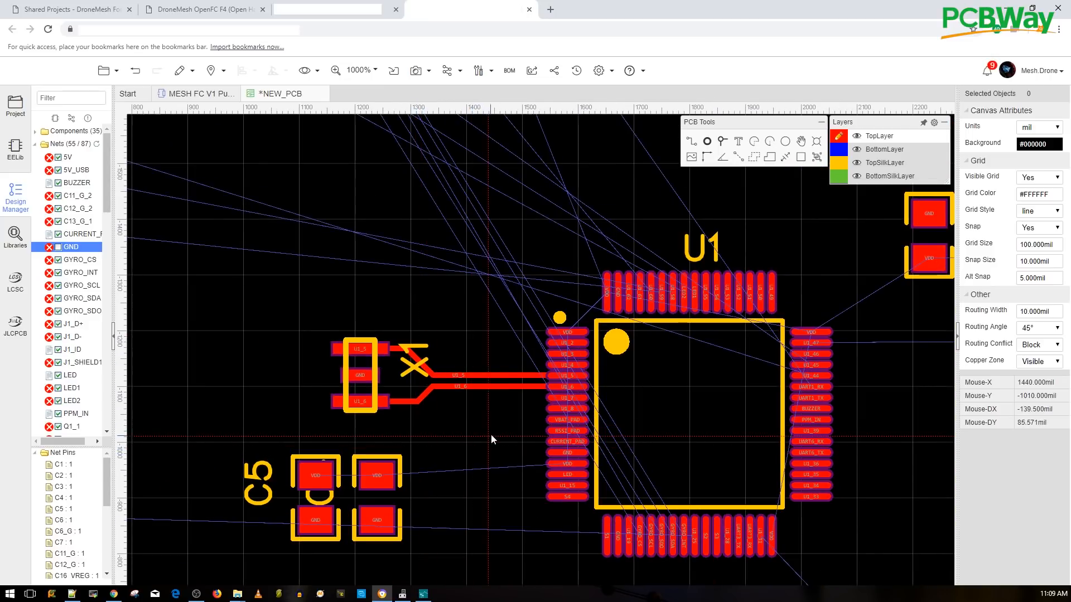
{"action": "right_click_drag", "start_coordinate": [484, 472], "coordinate": [463, 333]}
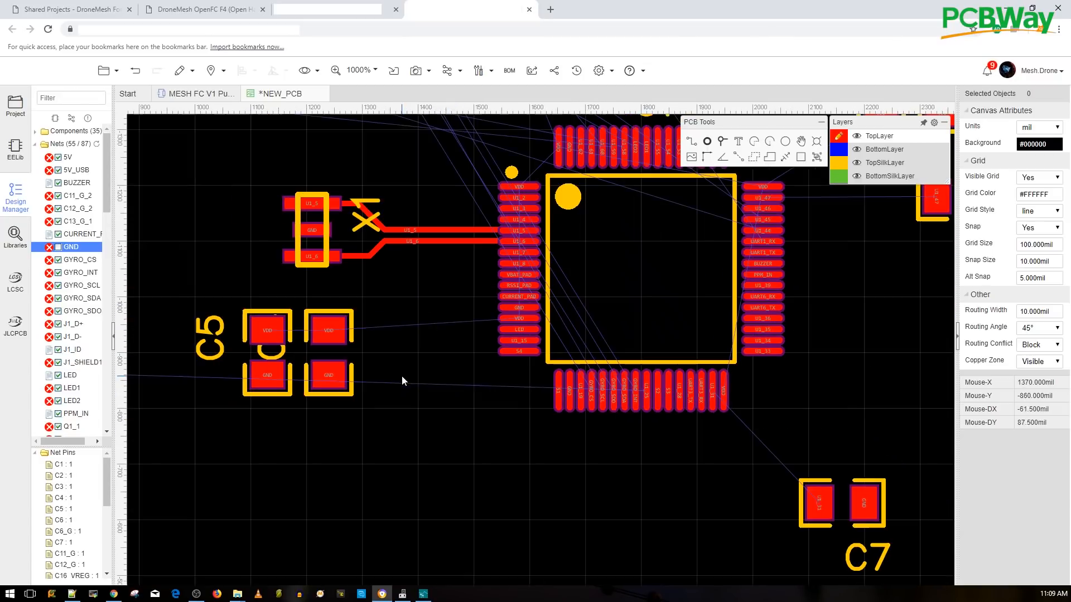
{"action": "scroll", "coordinate": [301, 343], "scroll_direction": "up", "scroll_amount": 3}
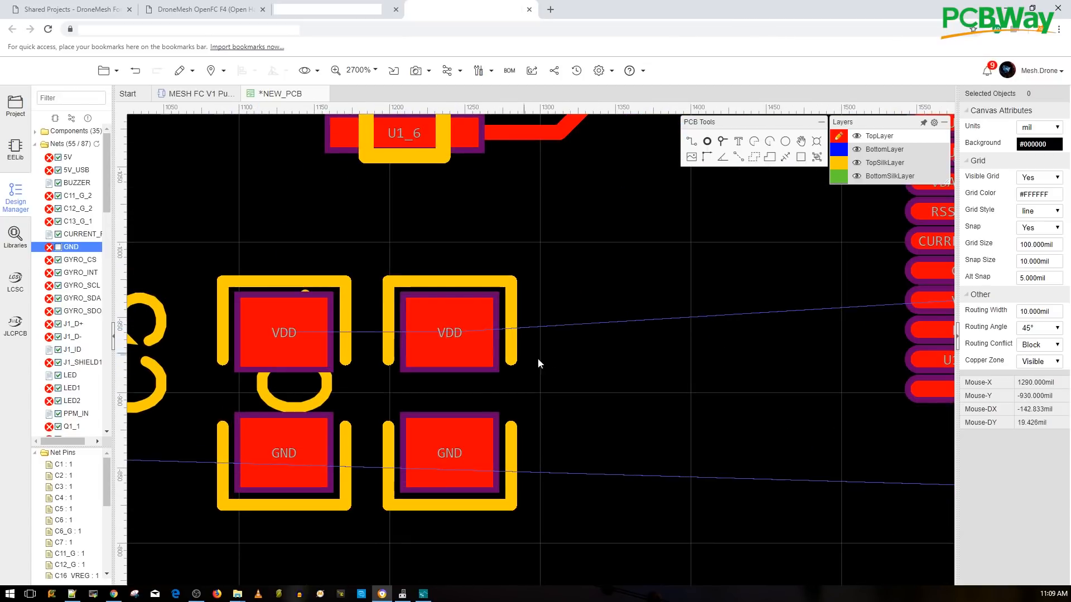
{"action": "scroll", "coordinate": [636, 415], "scroll_direction": "down", "scroll_amount": 10}
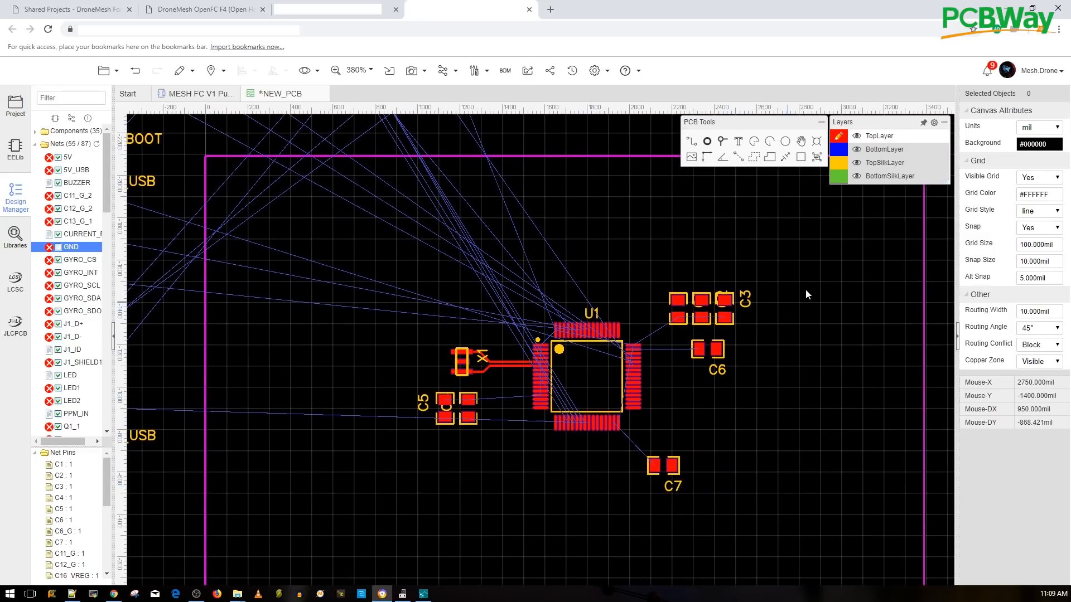
{"action": "scroll", "coordinate": [408, 457], "scroll_direction": "up", "scroll_amount": 5}
{"action": "right_click_drag", "start_coordinate": [498, 433], "coordinate": [483, 561]}
{"action": "scroll", "coordinate": [613, 558], "scroll_direction": "down", "scroll_amount": 2}
{"action": "right_click_drag", "start_coordinate": [617, 557], "coordinate": [397, 476]}
{"action": "right_click", "coordinate": [388, 473]}
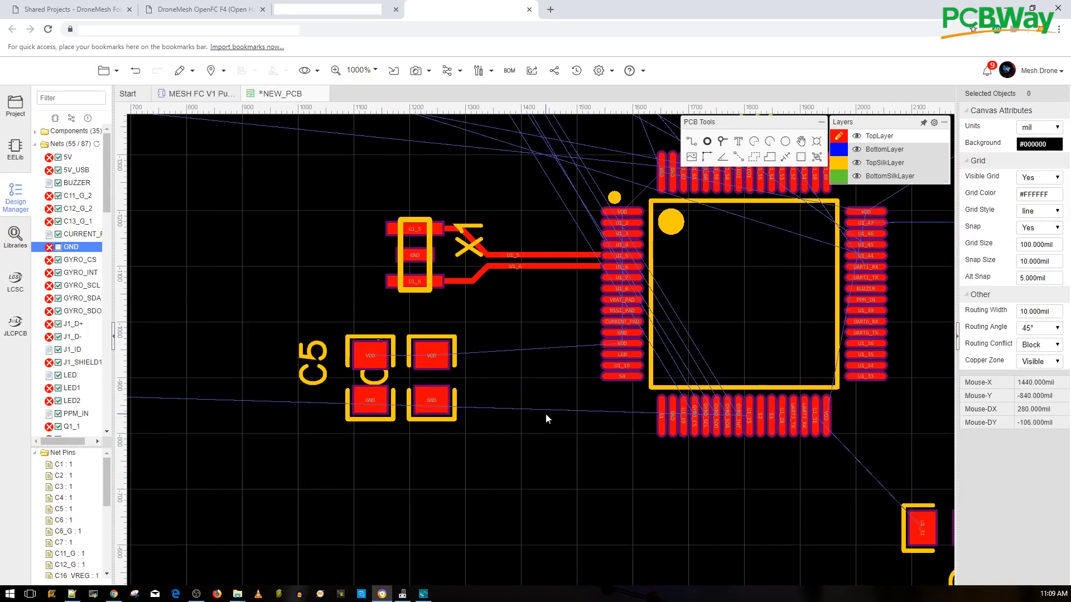
{"action": "key", "text": "w"}
{"action": "left_click", "coordinate": [372, 353]}
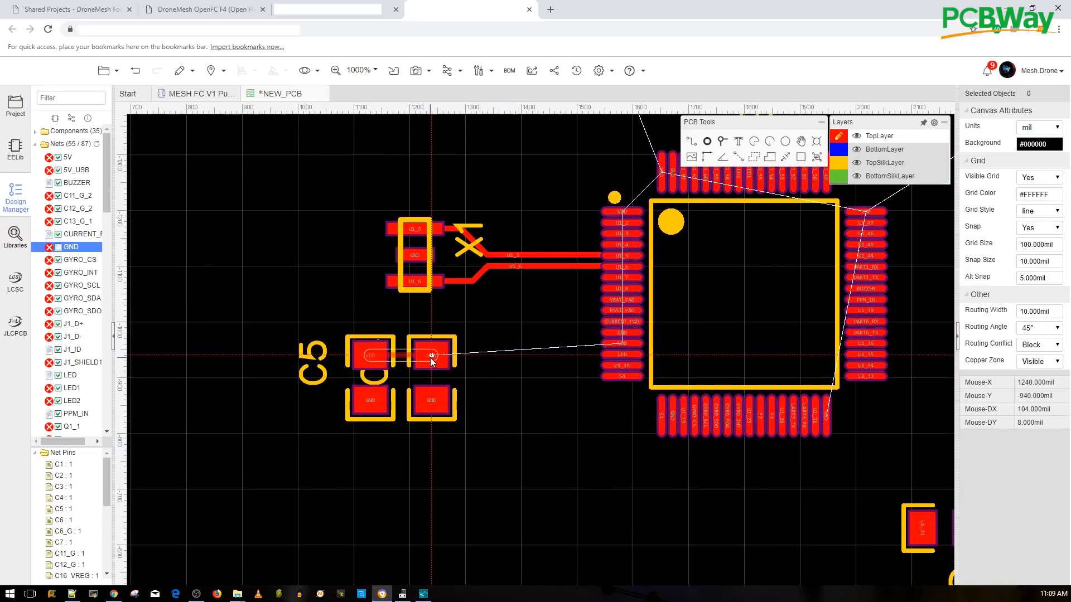
{"action": "left_click", "coordinate": [431, 357]}
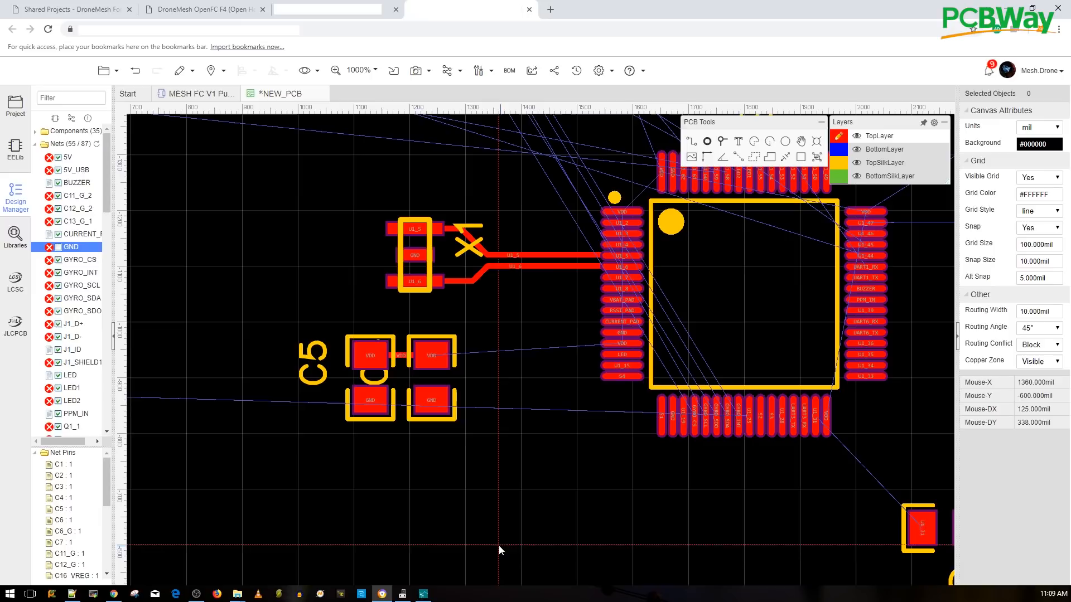
{"action": "left_click", "coordinate": [440, 357]}
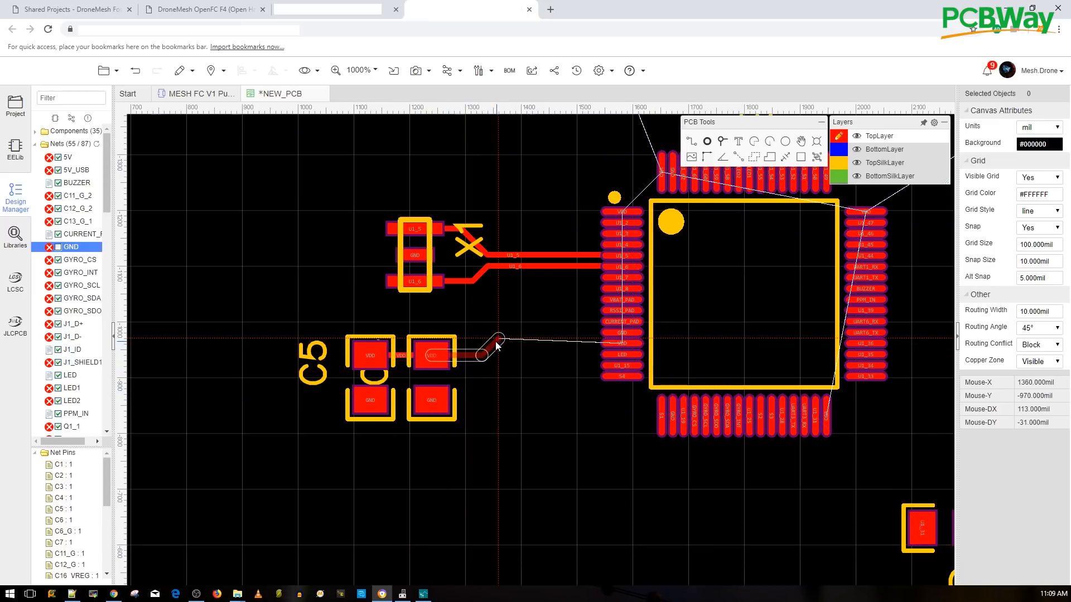
{"action": "left_click", "coordinate": [624, 344]}
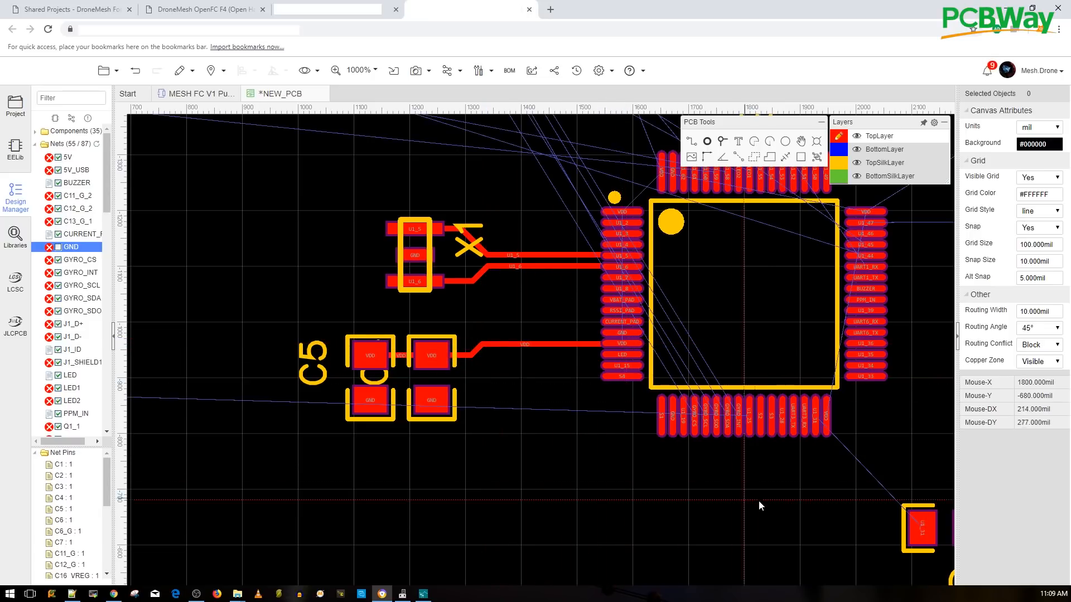
Route the U1_31 track from U1's lower pin row down and diagonally across to the U1_31 pad of capacitor C7.
{"action": "right_click_drag", "start_coordinate": [769, 500], "coordinate": [516, 489]}
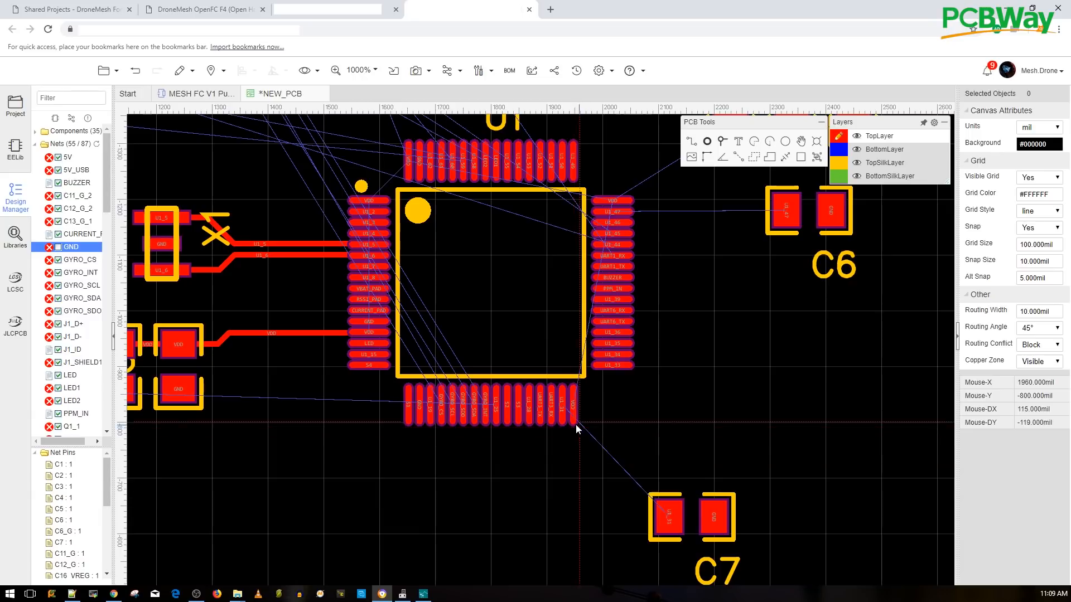
{"action": "scroll", "coordinate": [576, 428], "scroll_direction": "up", "scroll_amount": 2}
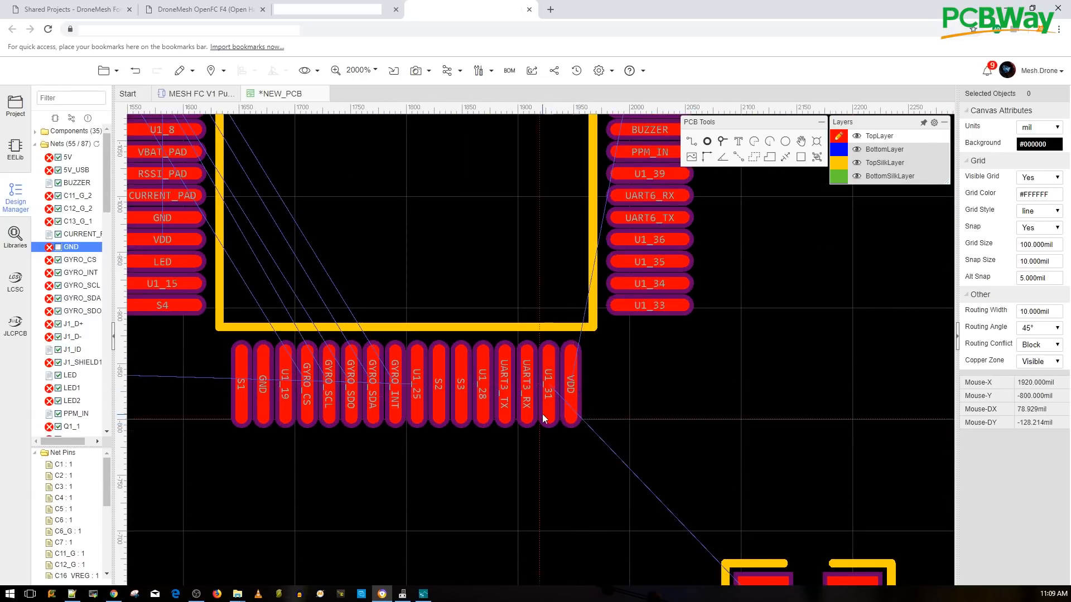
{"action": "scroll", "coordinate": [543, 416], "scroll_direction": "up", "scroll_amount": 4}
{"action": "scroll", "coordinate": [697, 507], "scroll_direction": "down", "scroll_amount": 5}
{"action": "right_click_drag", "start_coordinate": [786, 532], "coordinate": [633, 407]}
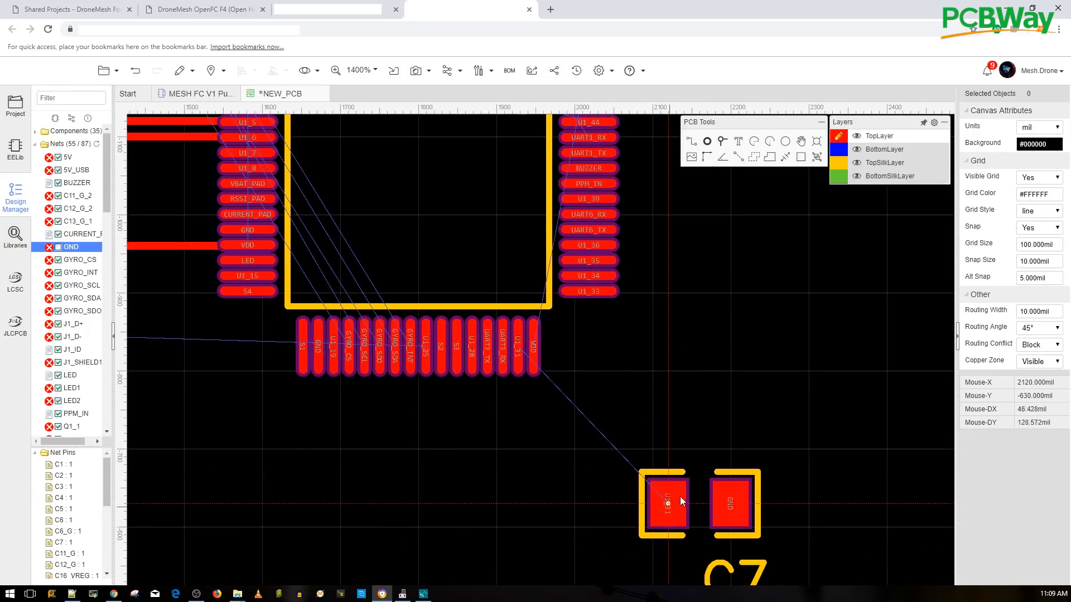
{"action": "left_click", "coordinate": [518, 357]}
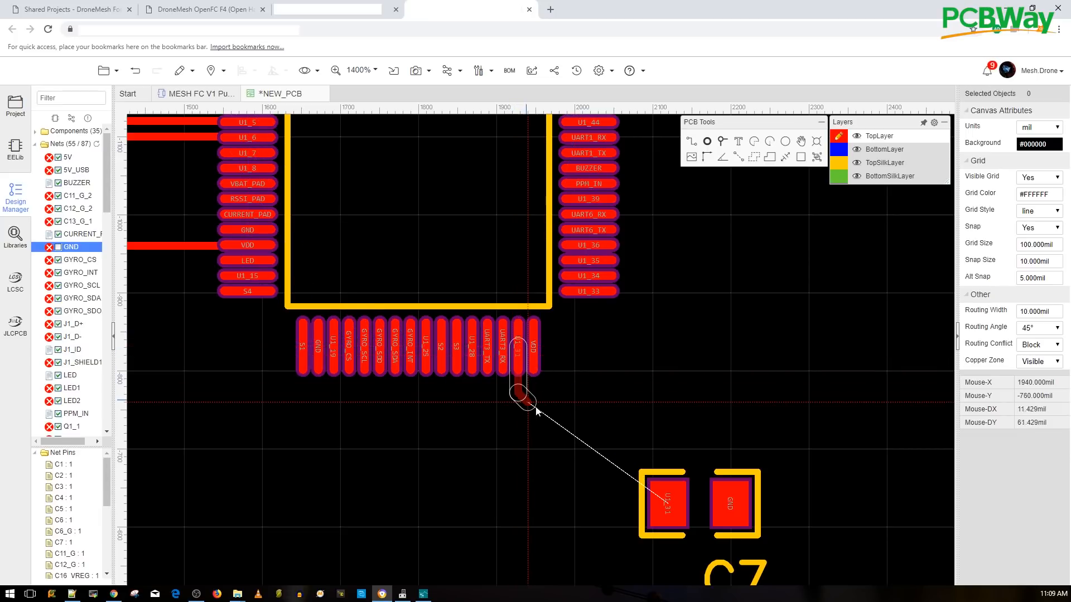
{"action": "left_click", "coordinate": [553, 449]}
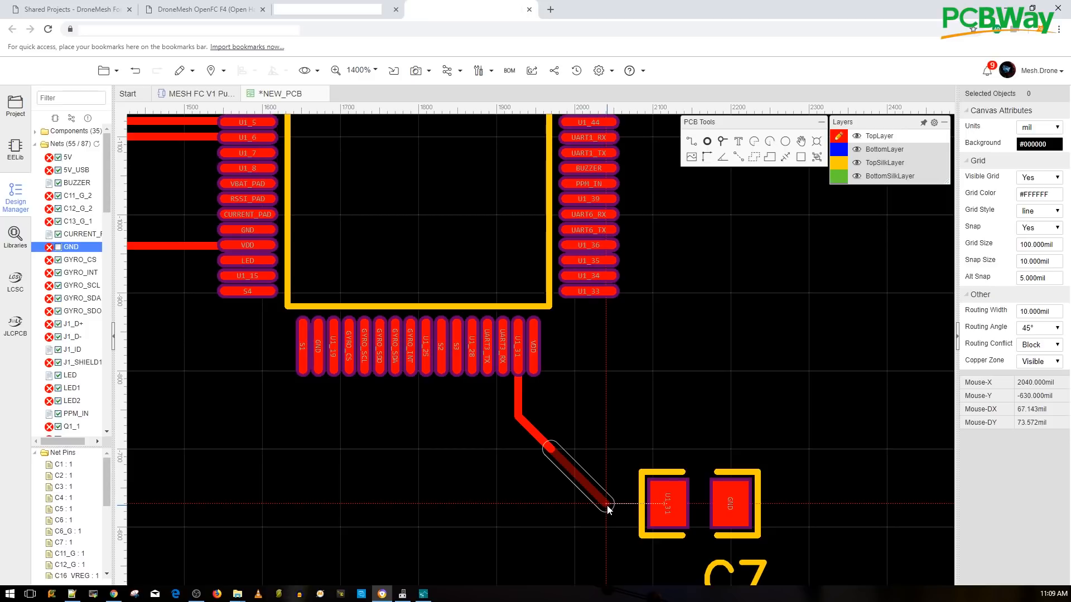
{"action": "left_click", "coordinate": [661, 504]}
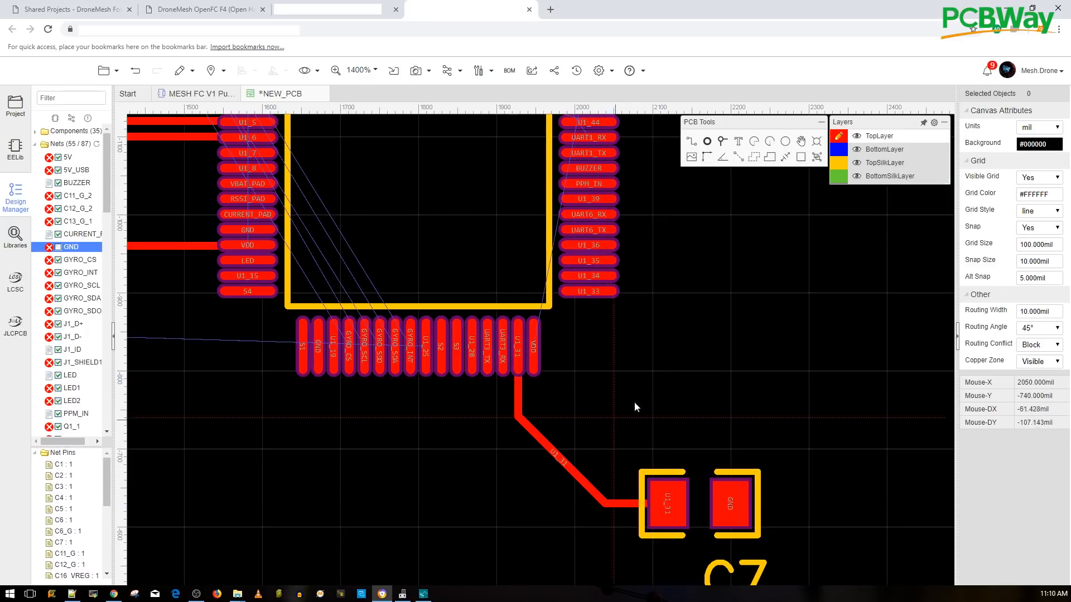
Route a straight U1_47 track from U1's right-side pin to the matching pad of capacitor C6.
{"action": "scroll", "coordinate": [697, 368], "scroll_direction": "down", "scroll_amount": 5}
{"action": "scroll", "coordinate": [625, 432], "scroll_direction": "up", "scroll_amount": 4}
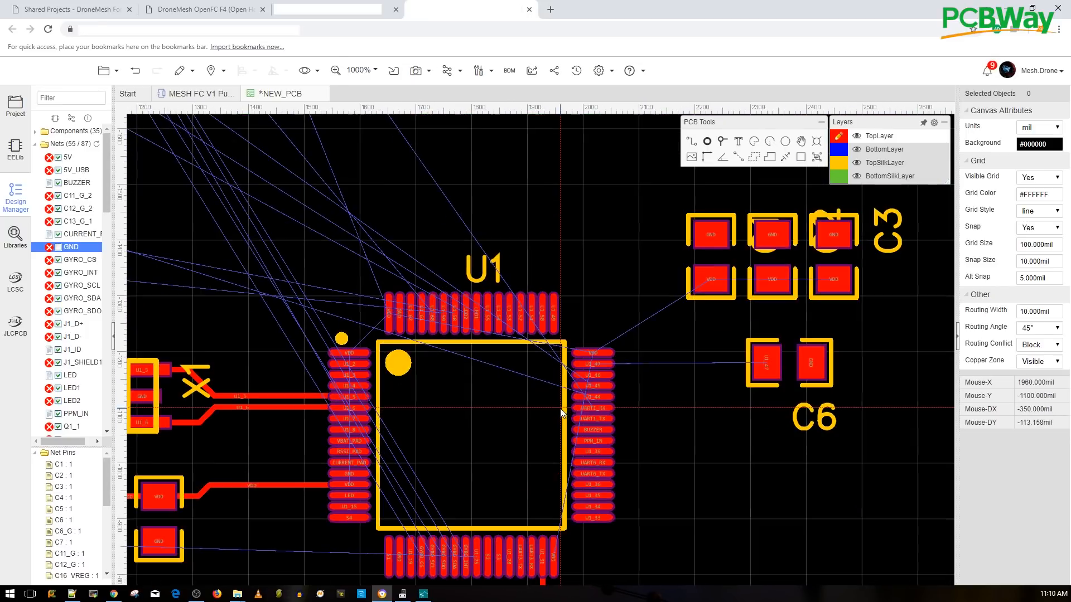
{"action": "scroll", "coordinate": [641, 386], "scroll_direction": "up", "scroll_amount": 2}
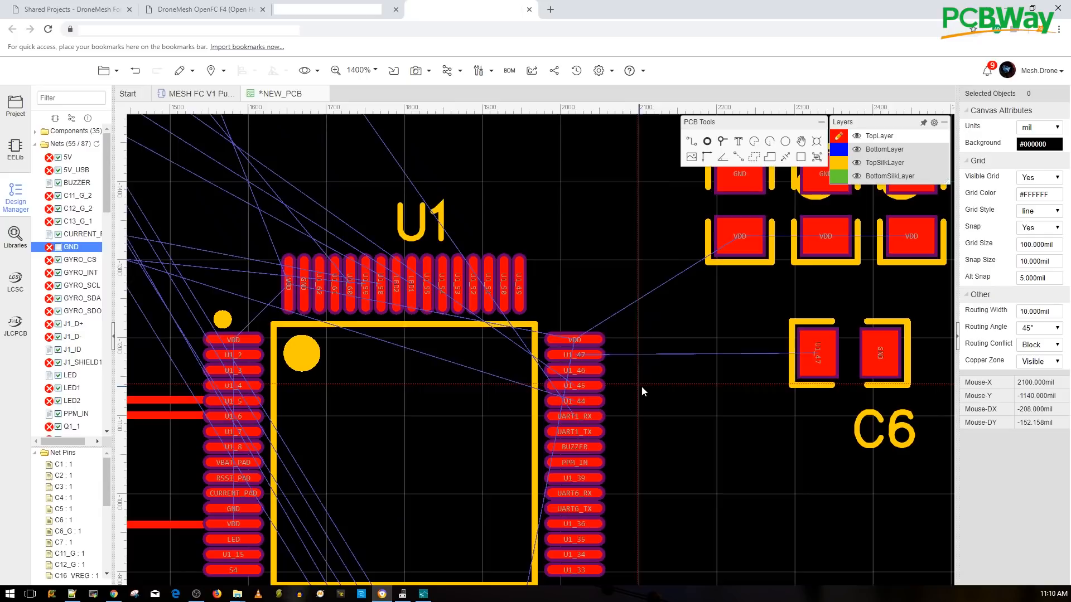
{"action": "left_click", "coordinate": [577, 356]}
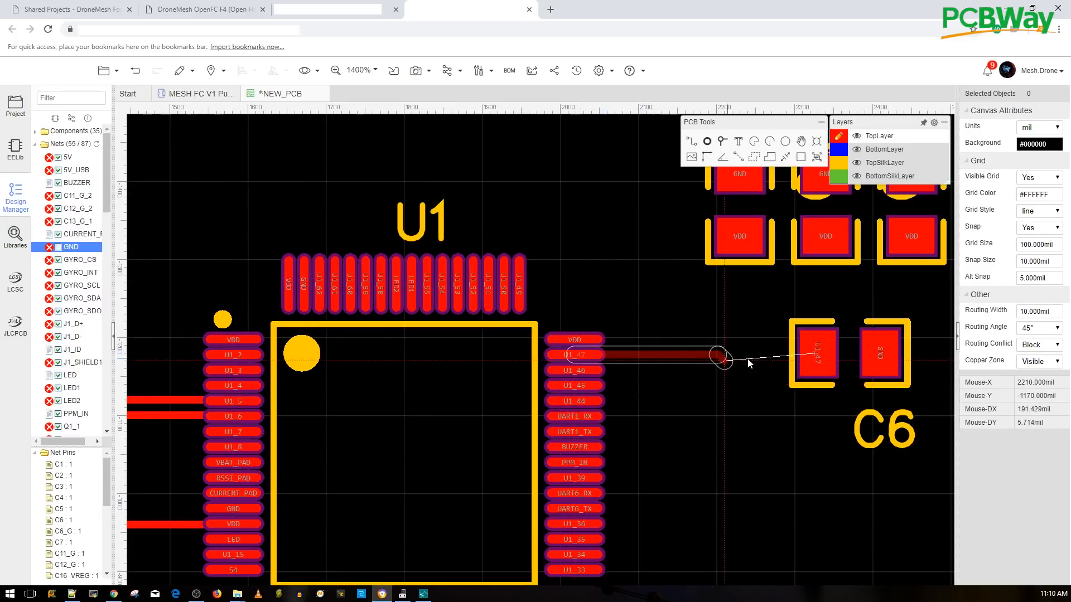
{"action": "left_click", "coordinate": [806, 352]}
Route VDD from the uppermost pin on U1's right side to the nearest capacitor, then link the VDD pads of C1 to C3.
{"action": "left_click", "coordinate": [577, 337]}
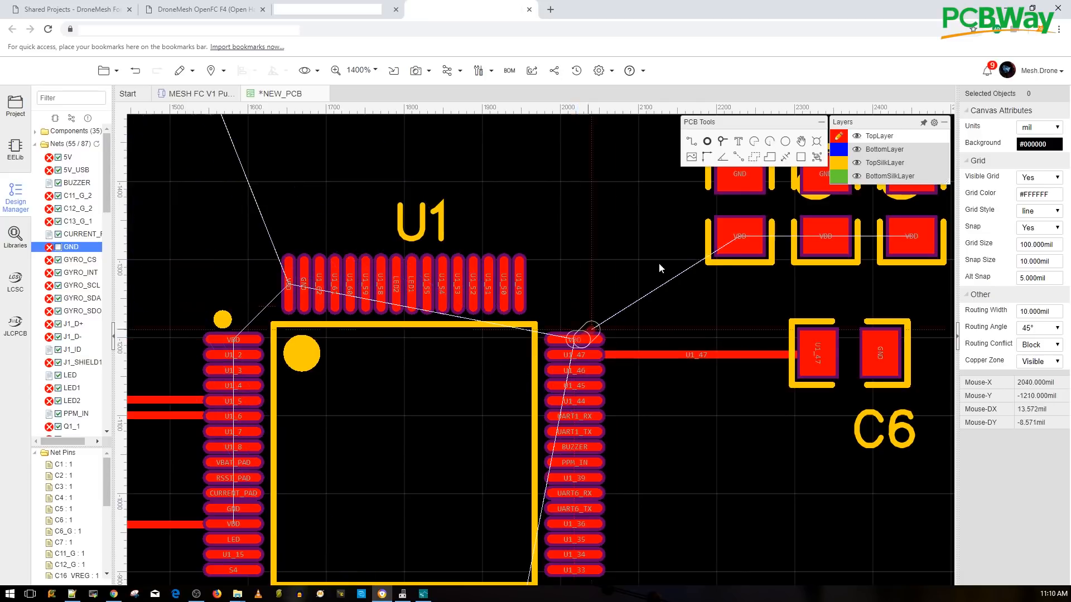
{"action": "left_click", "coordinate": [735, 238]}
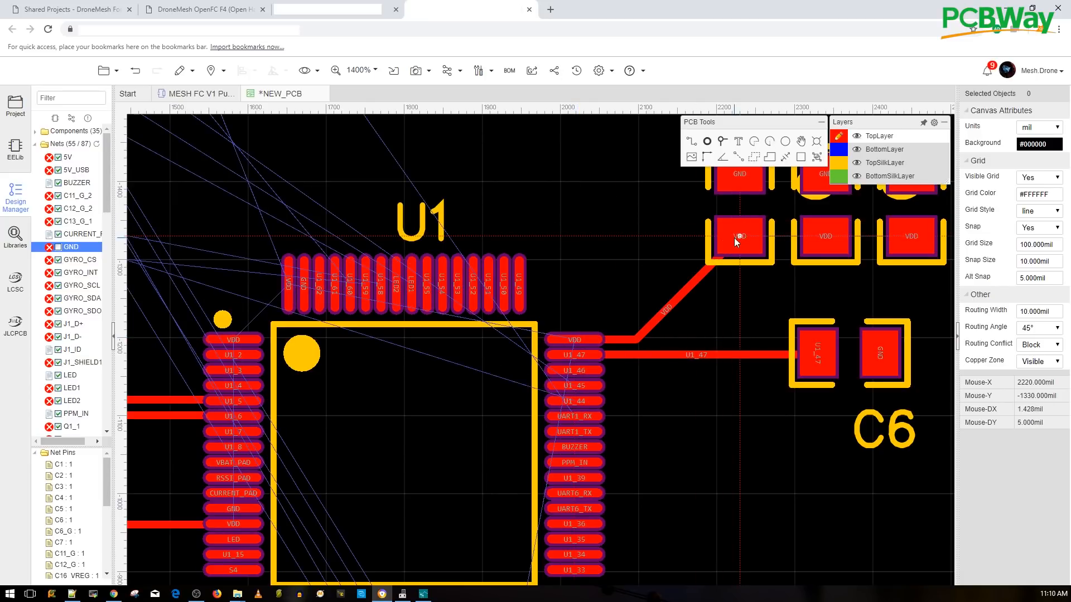
{"action": "left_click", "coordinate": [815, 236]}
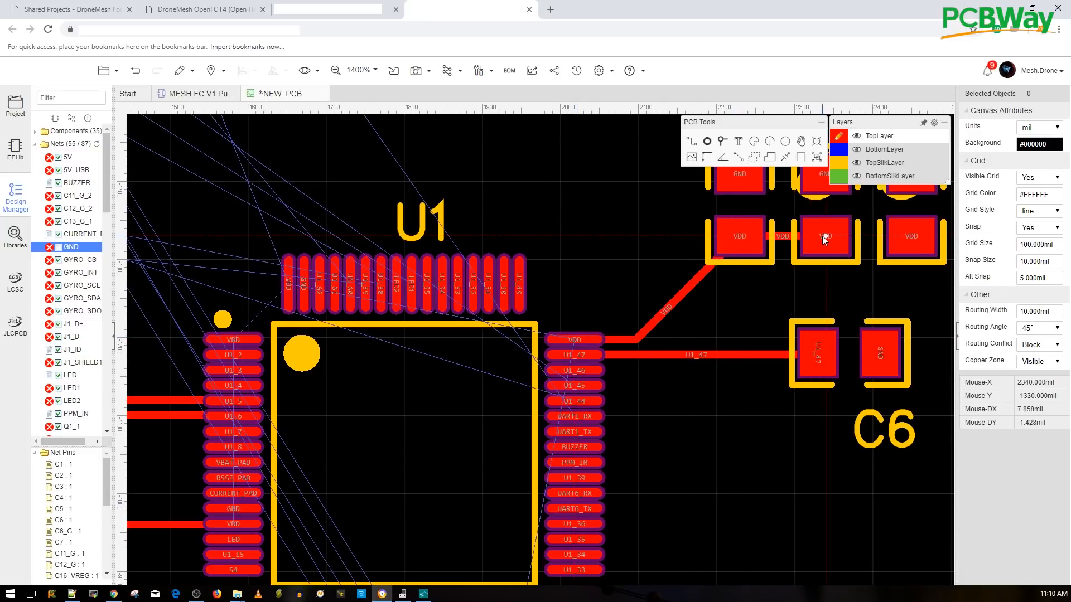
{"action": "left_click", "coordinate": [901, 237]}
Move resistors R1, R2, R3, R4 and R7 together inside the board outline, in a column west of X1 and C5.
{"action": "scroll", "coordinate": [902, 240], "scroll_direction": "down", "scroll_amount": 5}
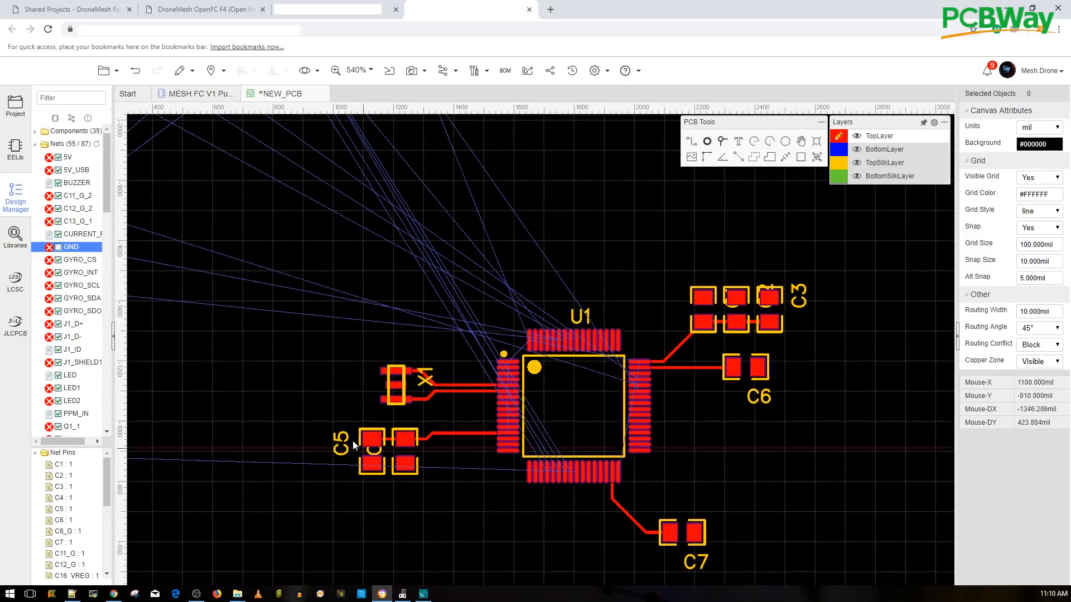
{"action": "scroll", "coordinate": [517, 349], "scroll_direction": "down", "scroll_amount": 2}
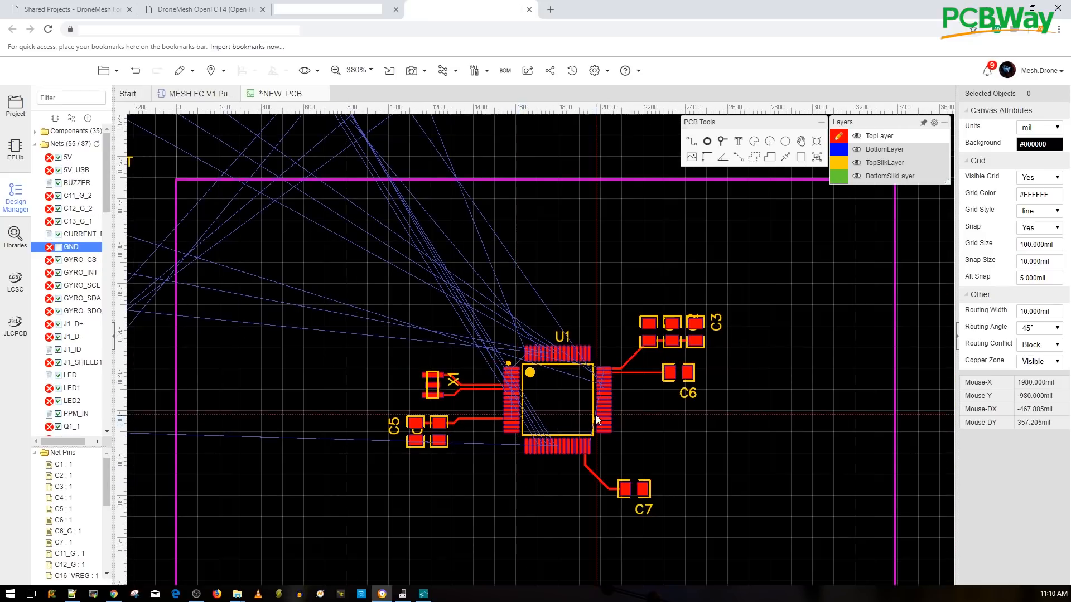
{"action": "scroll", "coordinate": [569, 484], "scroll_direction": "down", "scroll_amount": 2}
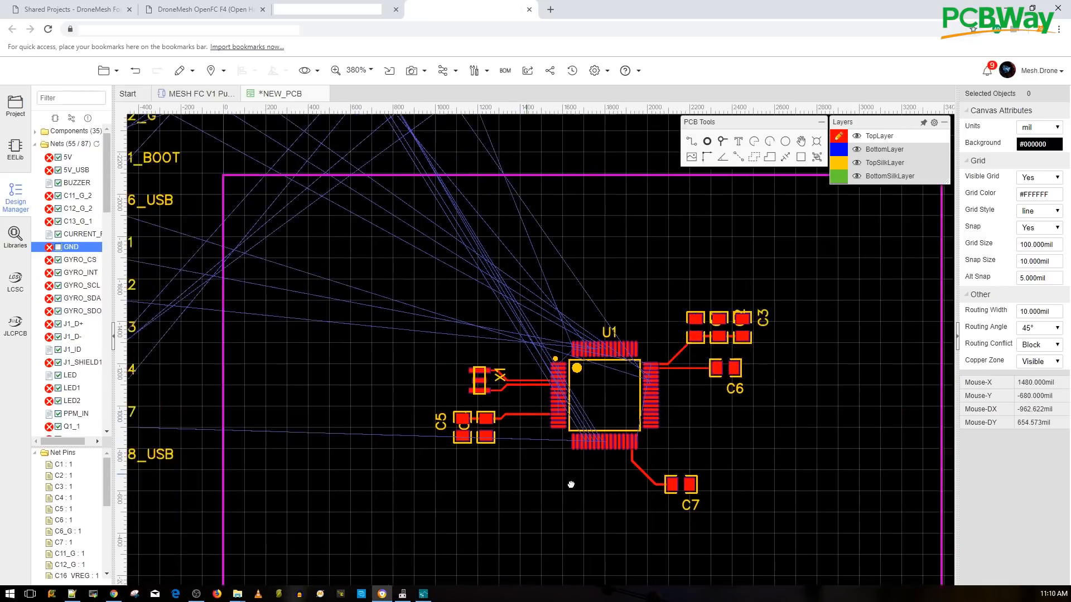
{"action": "scroll", "coordinate": [614, 481], "scroll_direction": "down", "scroll_amount": 1}
{"action": "right_click_drag", "start_coordinate": [503, 353], "coordinate": [525, 376]}
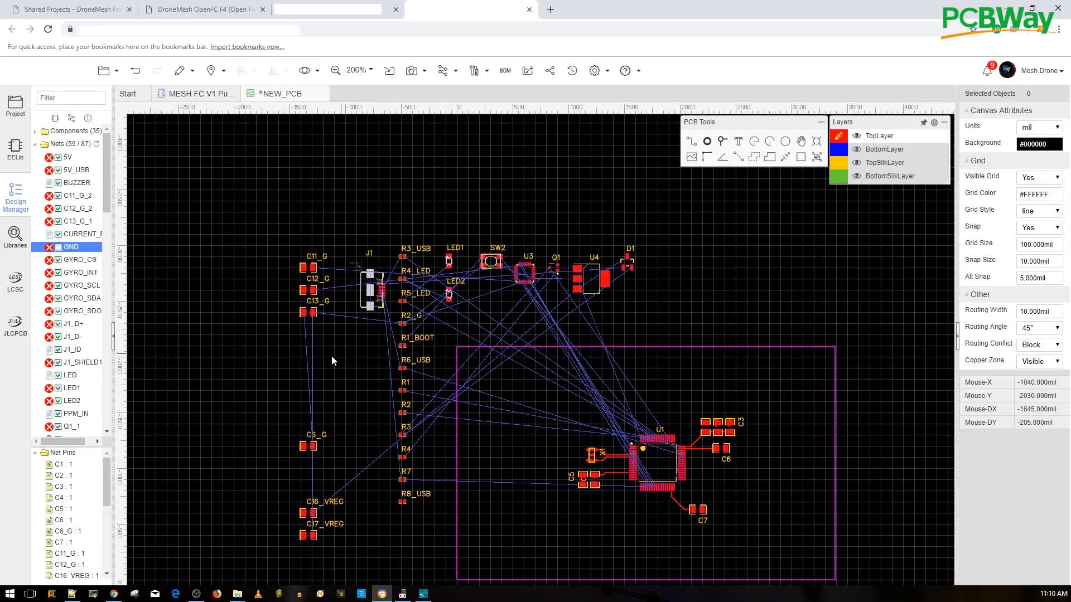
{"action": "scroll", "coordinate": [346, 352], "scroll_direction": "up", "scroll_amount": 3}
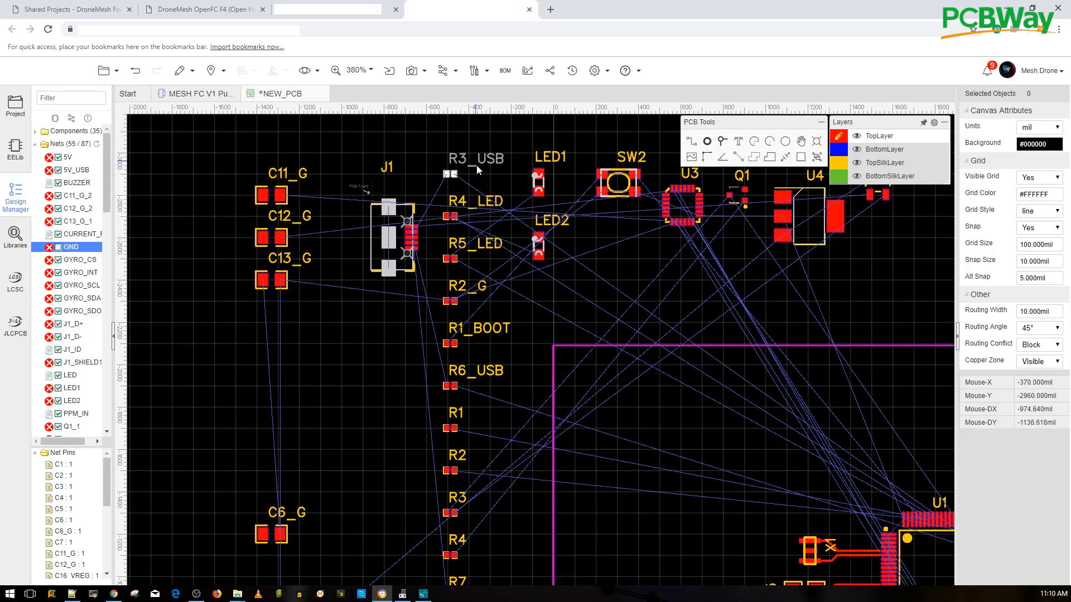
{"action": "right_click_drag", "start_coordinate": [494, 417], "coordinate": [495, 238]}
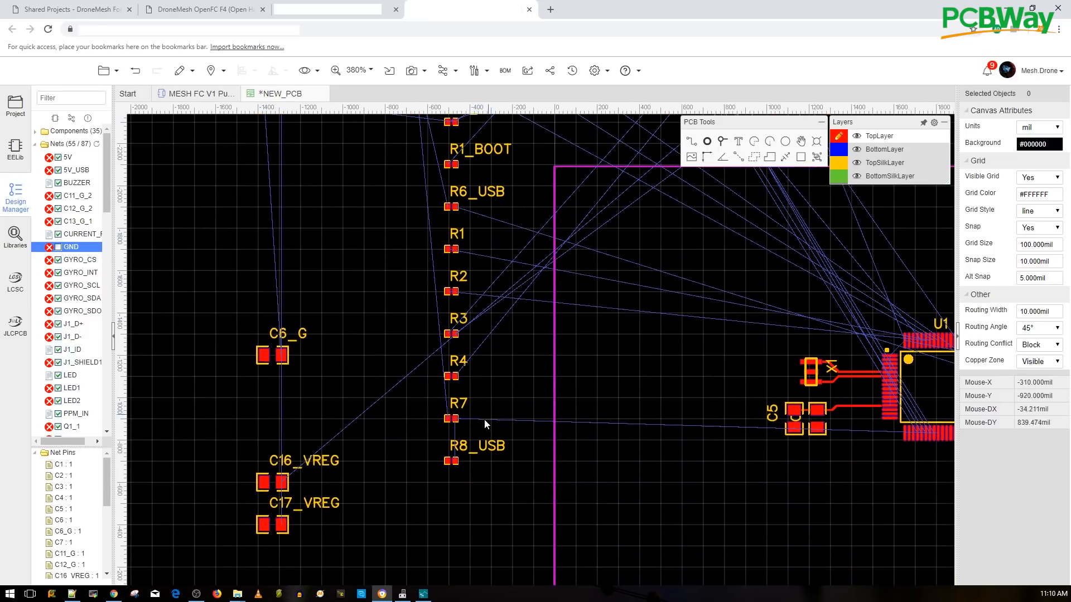
{"action": "left_click_drag", "start_coordinate": [427, 235], "coordinate": [426, 231]}
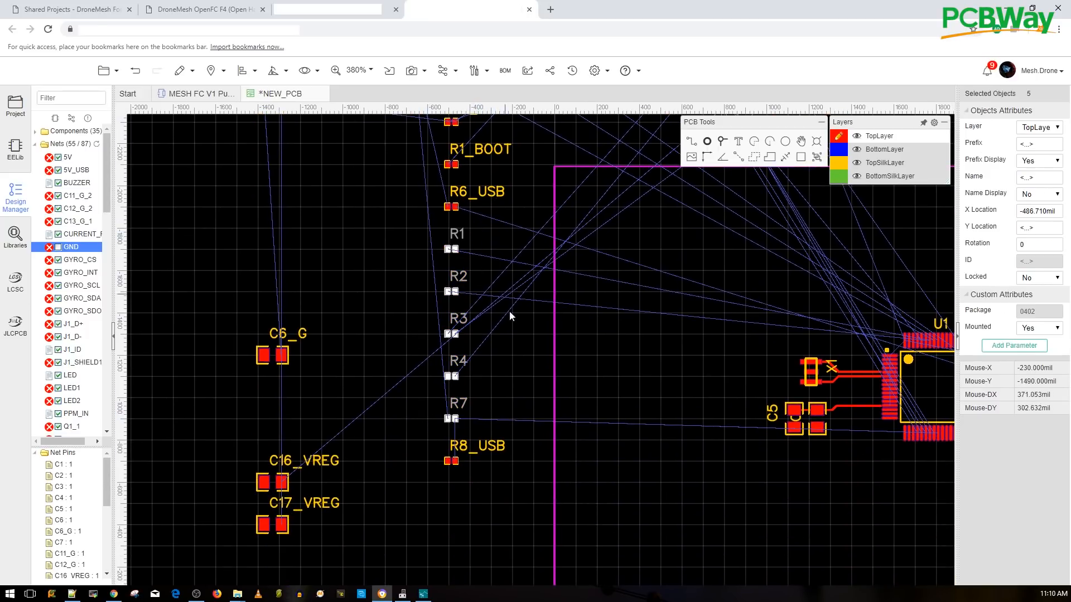
{"action": "scroll", "coordinate": [510, 310], "scroll_direction": "down", "scroll_amount": 4}
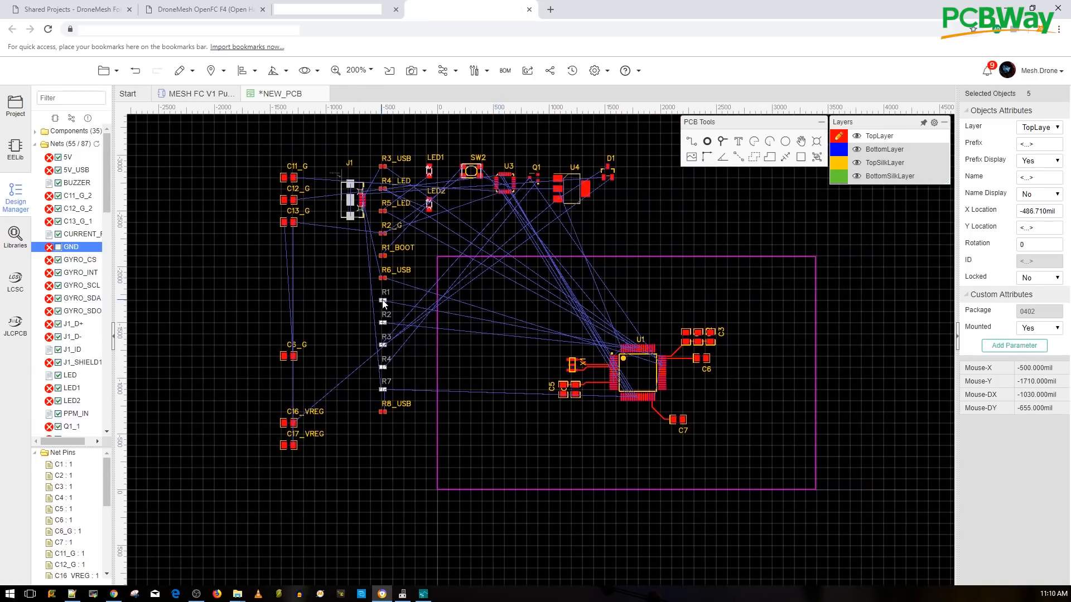
{"action": "left_click_drag", "start_coordinate": [383, 304], "coordinate": [518, 340]}
{"action": "scroll", "coordinate": [607, 432], "scroll_direction": "up", "scroll_amount": 4}
{"action": "left_click", "coordinate": [569, 446]}
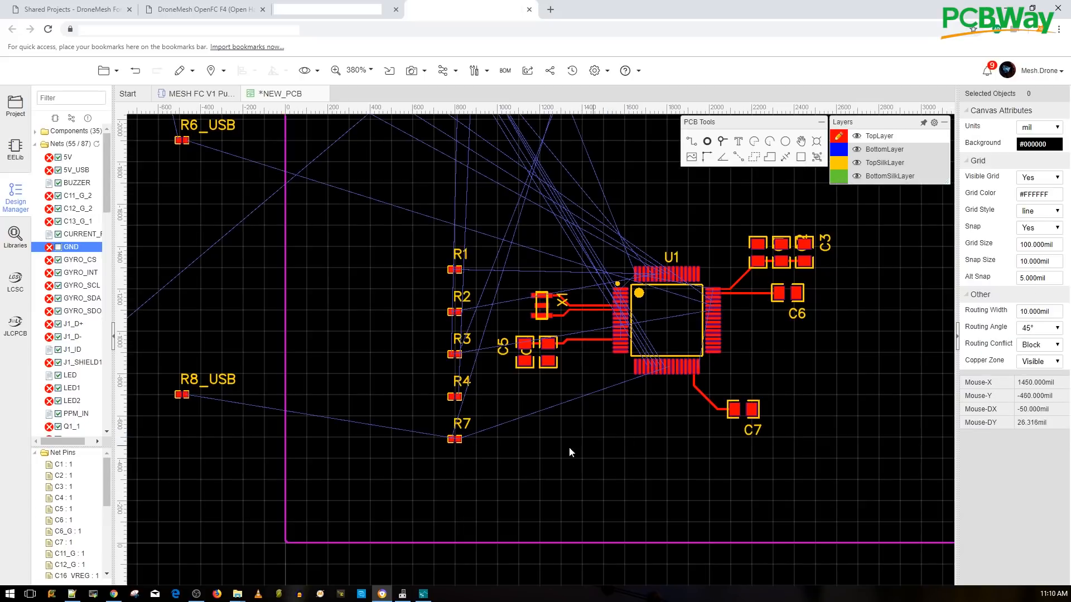
Return R7 outside the board outline beside R8_USB, and place R1 and R2, rotated 90°, above U1's upper pin row.
{"action": "left_click_drag", "start_coordinate": [461, 442], "coordinate": [194, 368]}
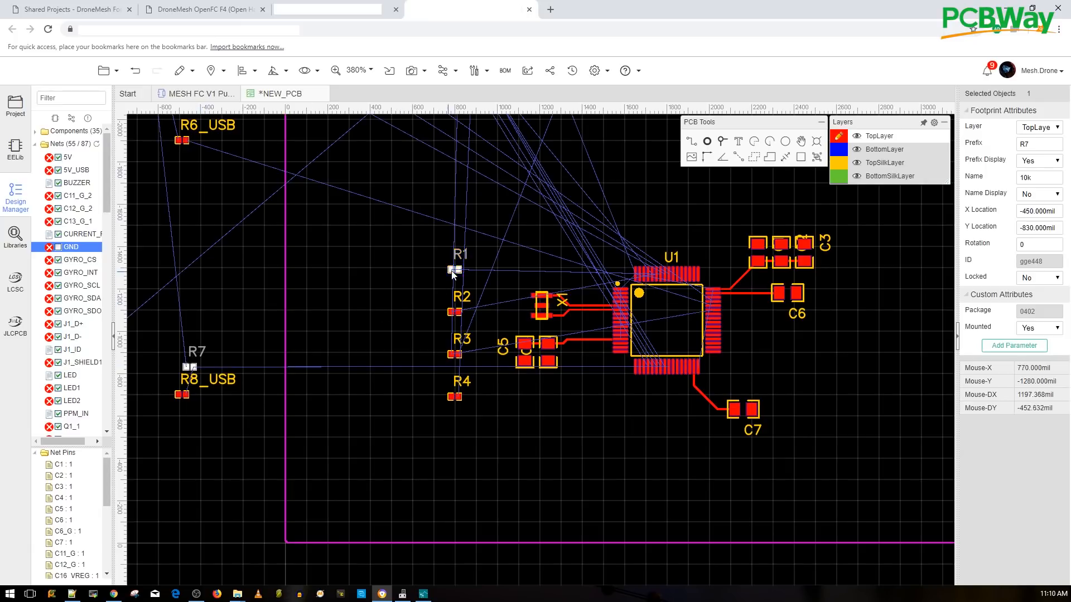
{"action": "left_click_drag", "start_coordinate": [454, 273], "coordinate": [616, 245]}
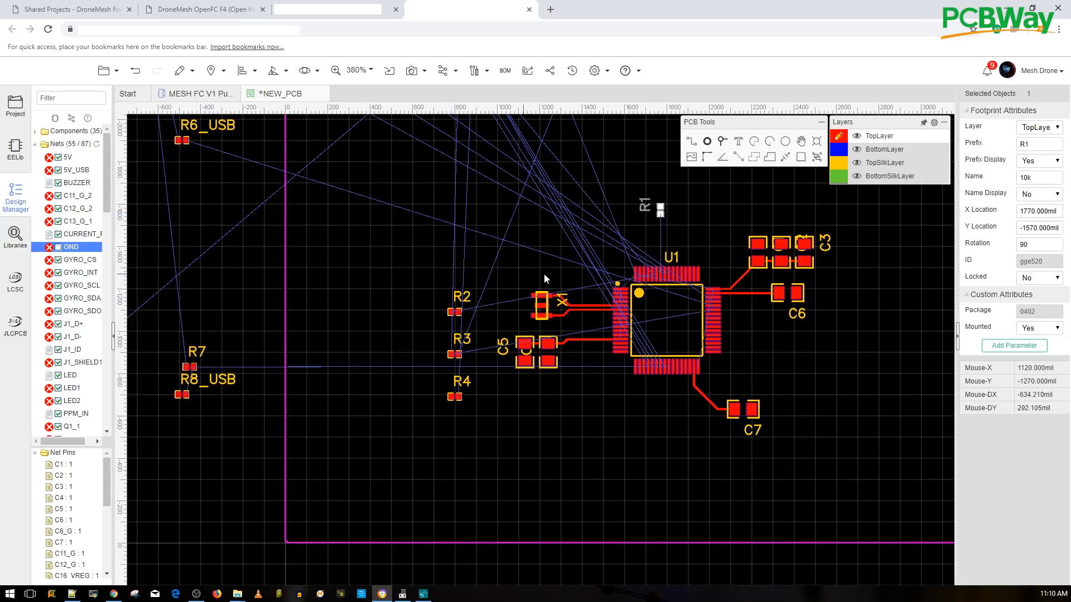
{"action": "left_click_drag", "start_coordinate": [483, 302], "coordinate": [694, 239]}
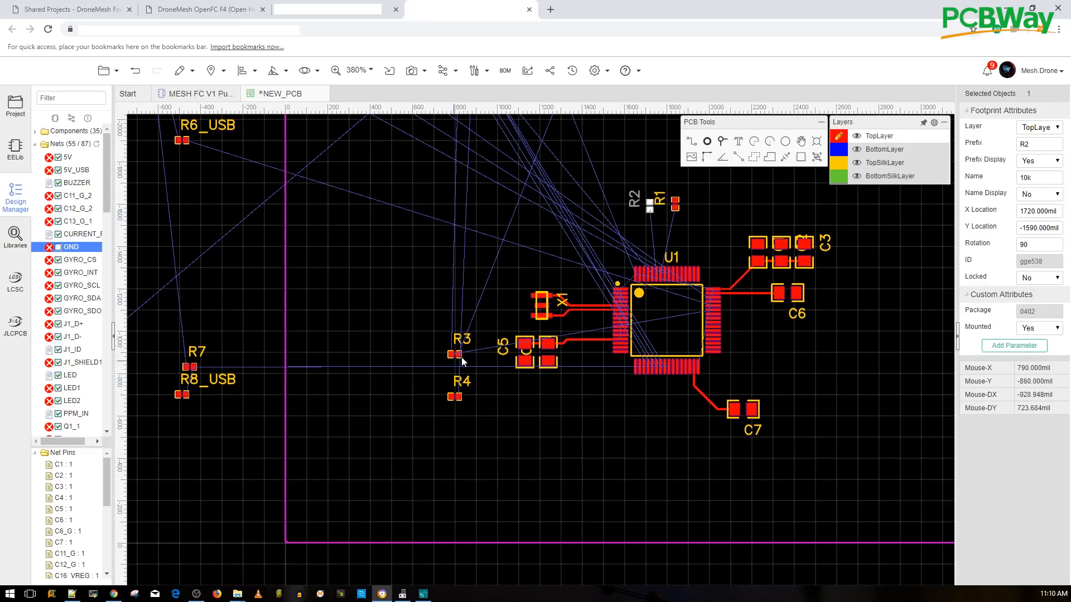
Place R3 horizontally just past C6 on U1's right side, at about X 2550 mil, Y -1100 mil.
{"action": "left_click_drag", "start_coordinate": [453, 360], "coordinate": [825, 310]}
{"action": "key", "text": "space"}
{"action": "key", "text": "space"}
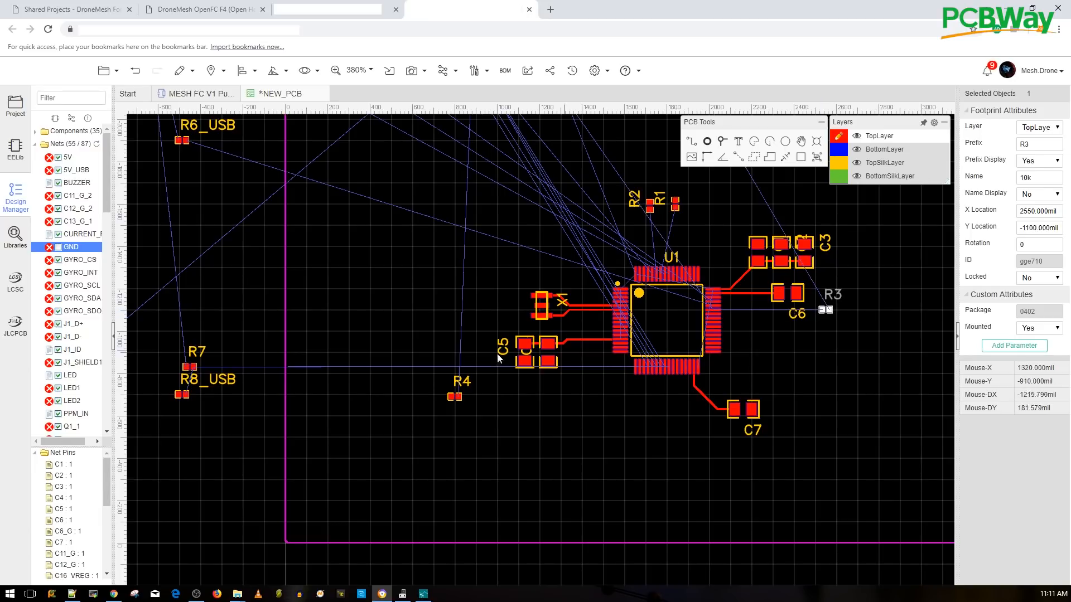
Move transistor Q1 inside the board outline beyond R3, and place R4 just above it at about X 2900 mil, Y -1390 mil.
{"action": "left_click_drag", "start_coordinate": [456, 397], "coordinate": [527, 263]}
{"action": "scroll", "coordinate": [560, 275], "scroll_direction": "down", "scroll_amount": 3}
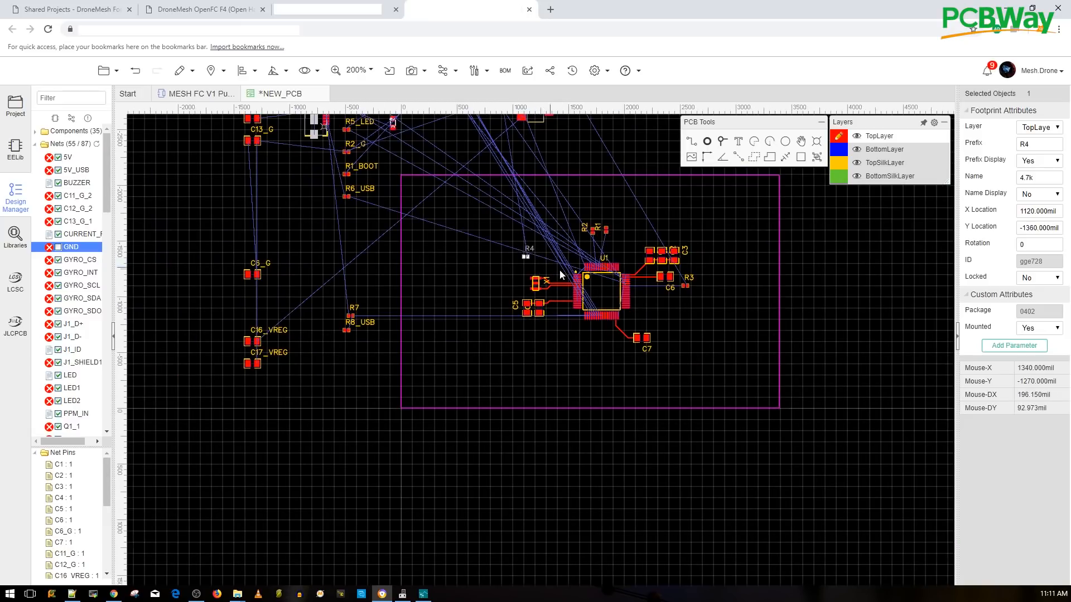
{"action": "scroll", "coordinate": [579, 192], "scroll_direction": "up", "scroll_amount": 3}
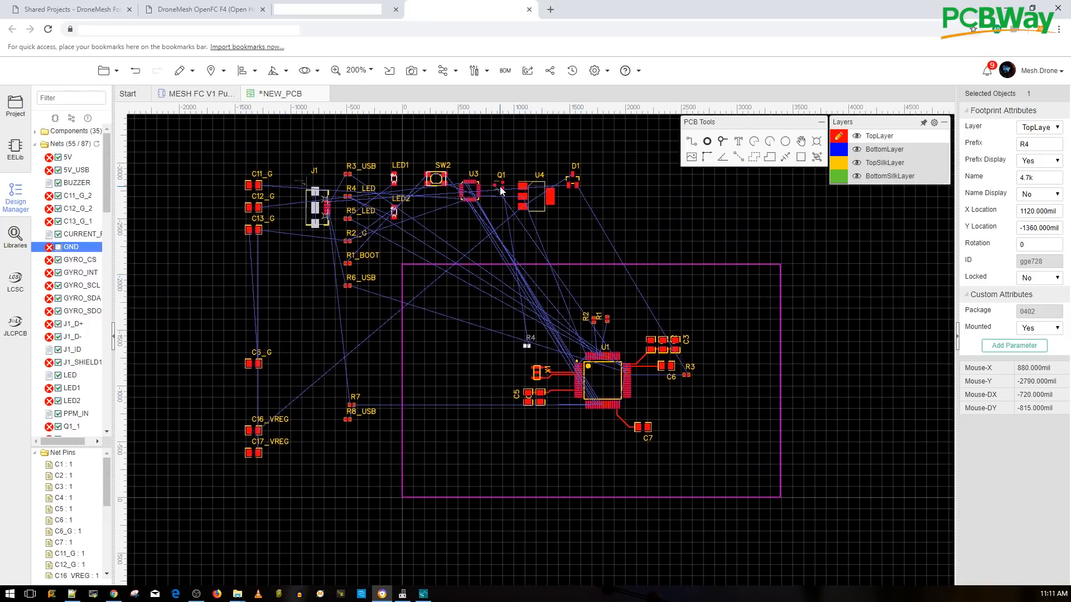
{"action": "left_click_drag", "start_coordinate": [501, 186], "coordinate": [726, 357]}
{"action": "key", "text": "space"}
{"action": "left_click_drag", "start_coordinate": [526, 348], "coordinate": [702, 392]}
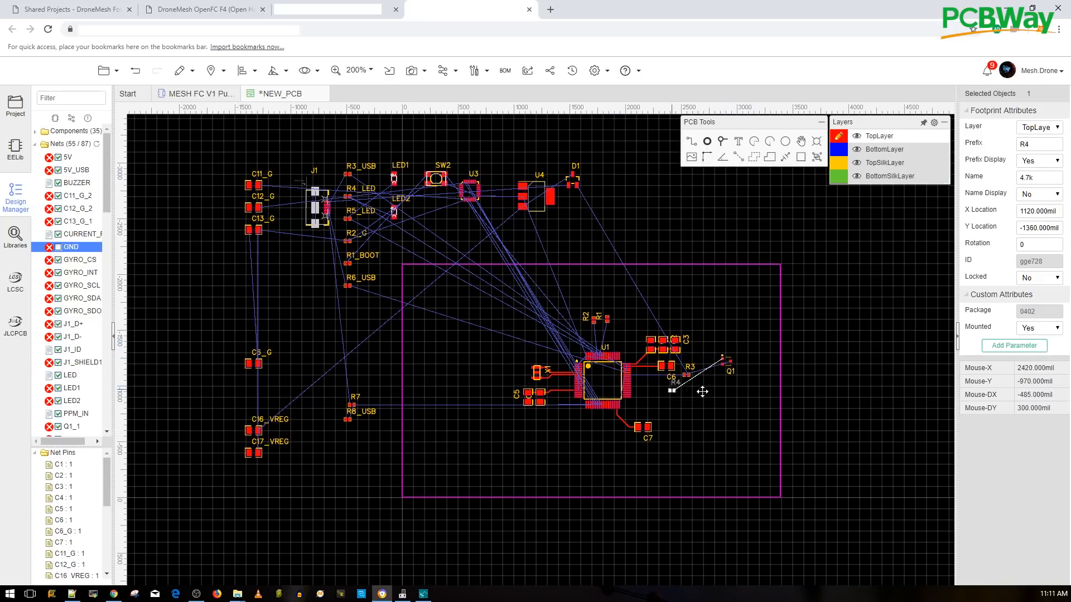
Route the U1_59 track from R2's lower pad diagonally and straight down to the U1_59 pin in U1's upper row.
{"action": "scroll", "coordinate": [710, 364], "scroll_direction": "up", "scroll_amount": 5}
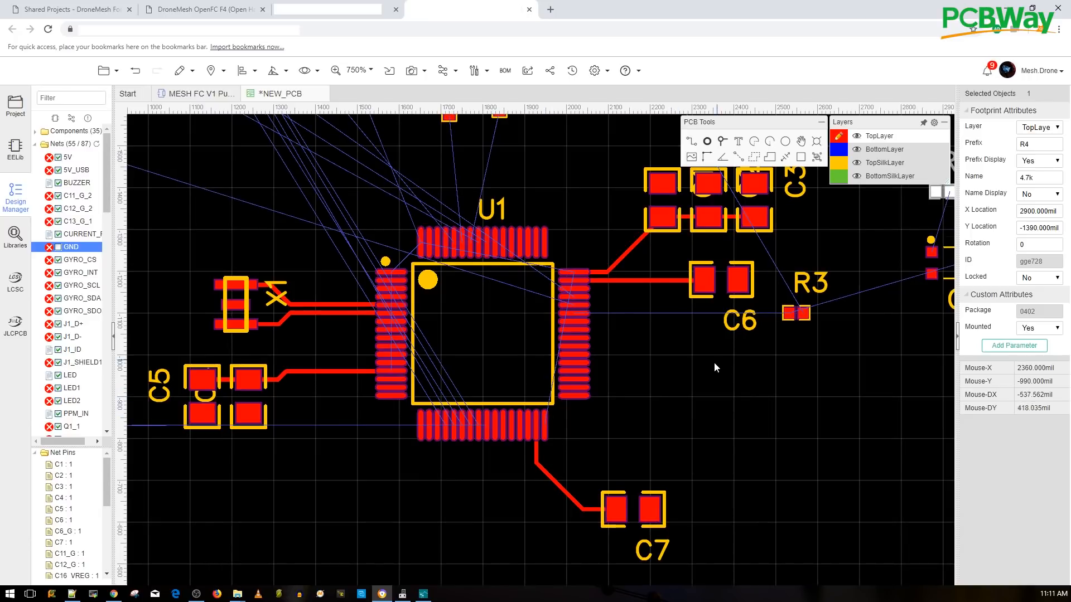
{"action": "scroll", "coordinate": [714, 363], "scroll_direction": "down", "scroll_amount": 3}
{"action": "scroll", "coordinate": [698, 360], "scroll_direction": "up", "scroll_amount": 6}
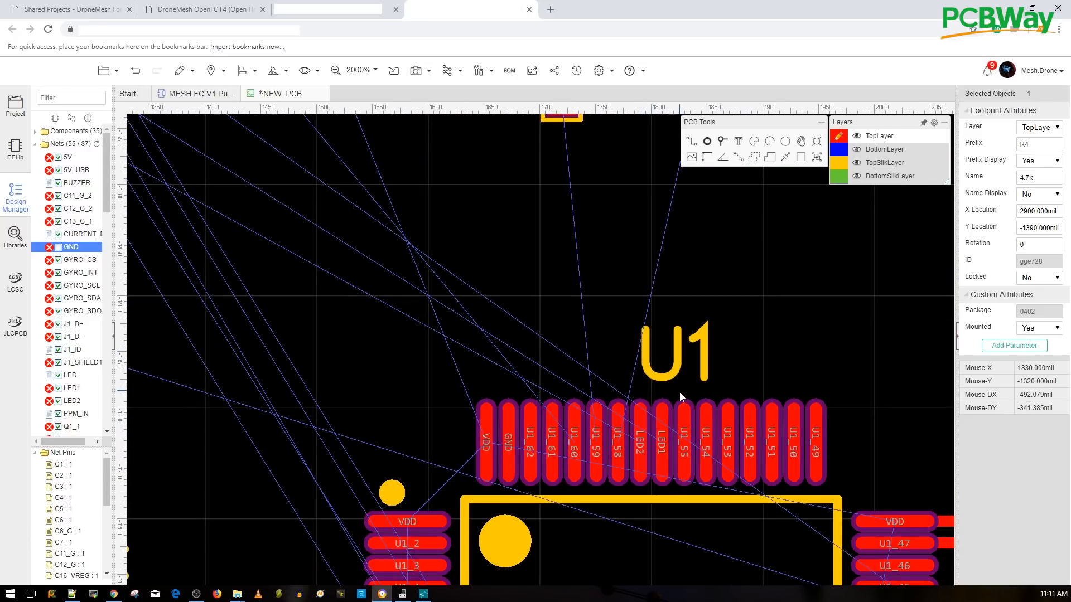
{"action": "scroll", "coordinate": [719, 290], "scroll_direction": "up", "scroll_amount": 5}
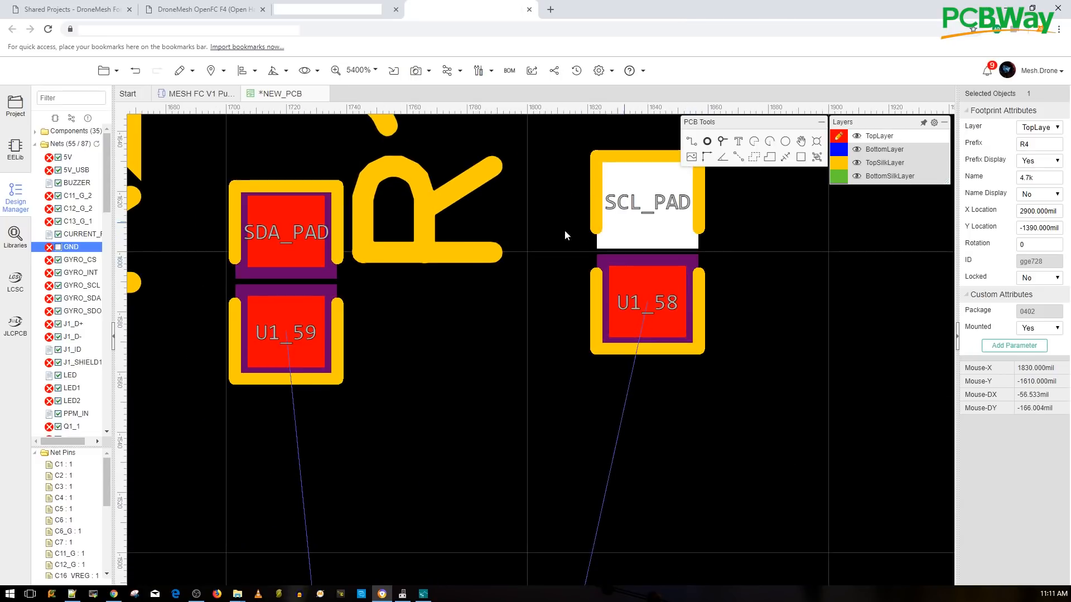
{"action": "scroll", "coordinate": [606, 350], "scroll_direction": "down", "scroll_amount": 5}
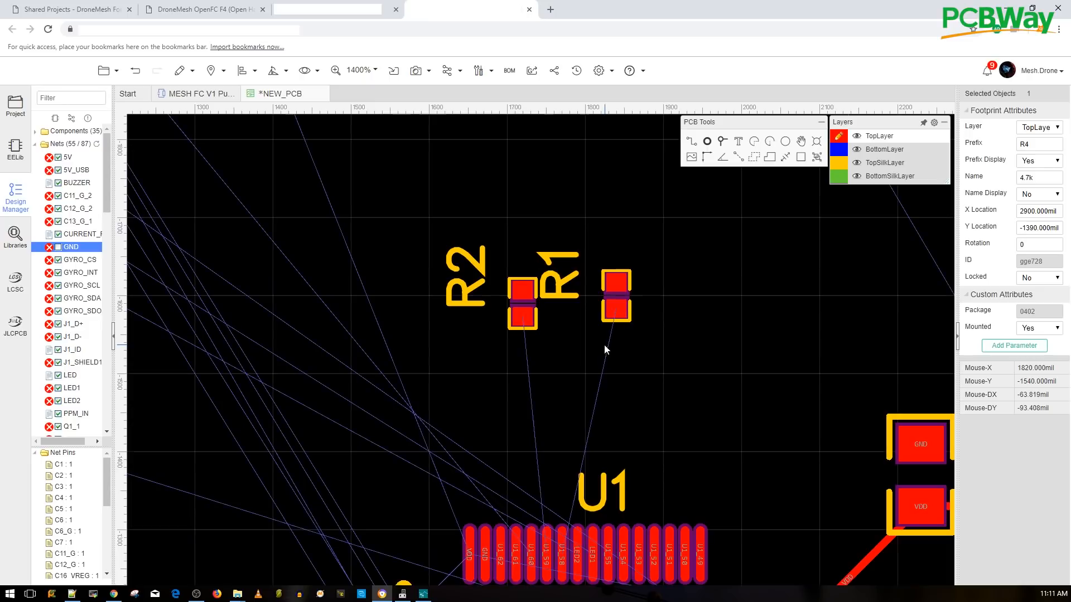
{"action": "key", "text": "w"}
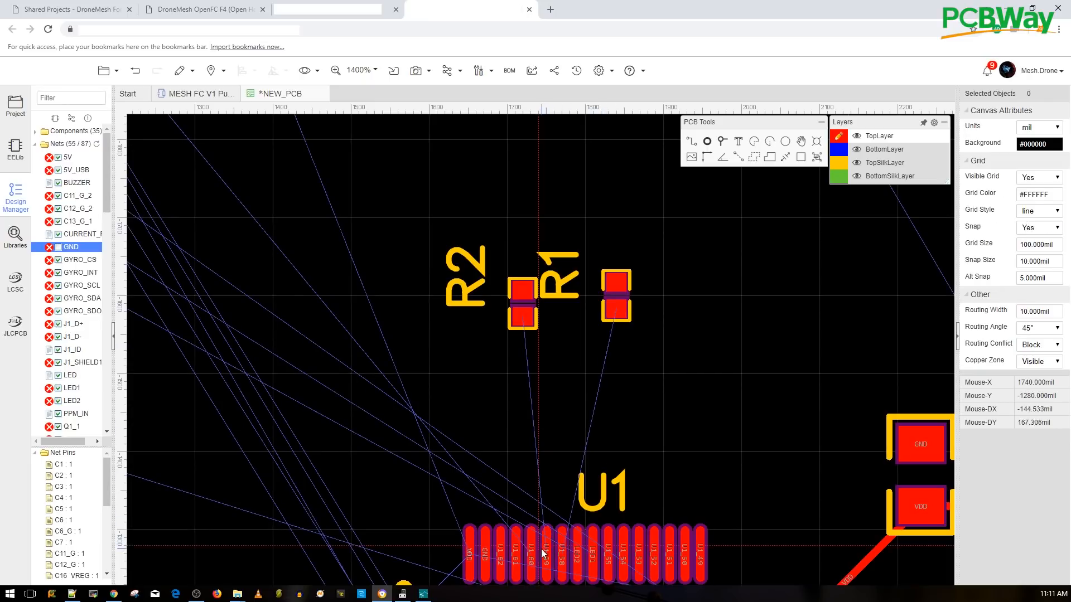
{"action": "left_click", "coordinate": [521, 319]}
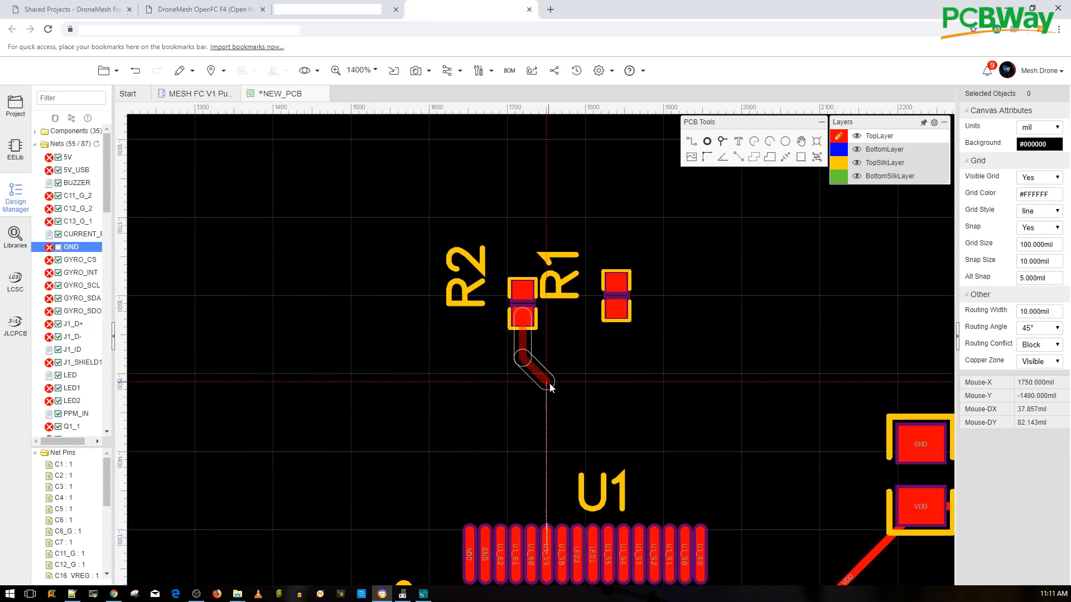
{"action": "left_click", "coordinate": [546, 385]}
{"action": "left_click", "coordinate": [546, 552]}
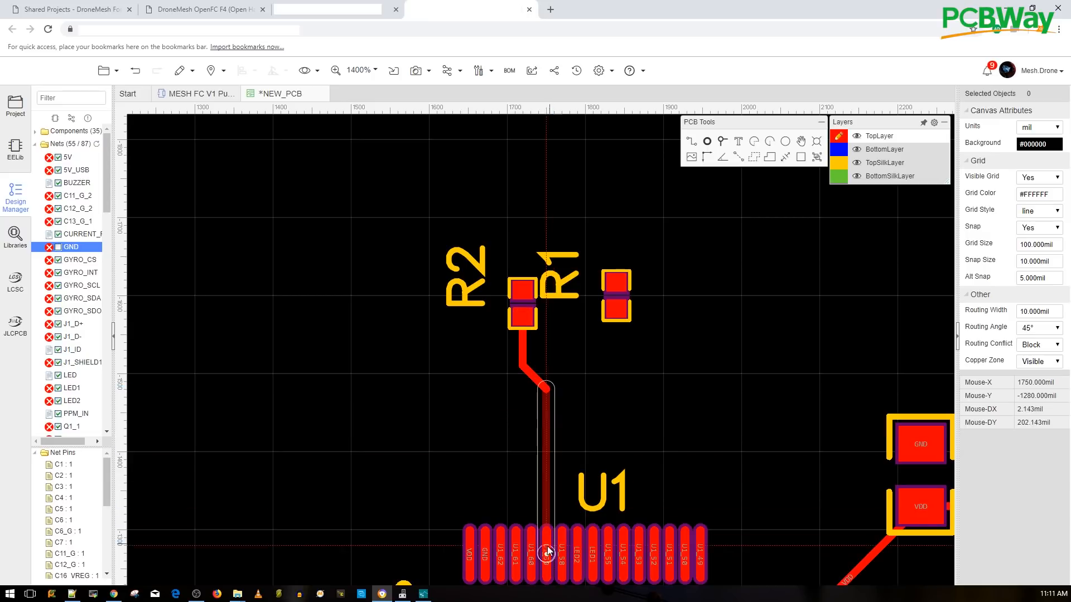
Route the U1_58 track from R1's lower pad diagonally and straight down to the matching U1 pin.
{"action": "left_click", "coordinate": [611, 332]}
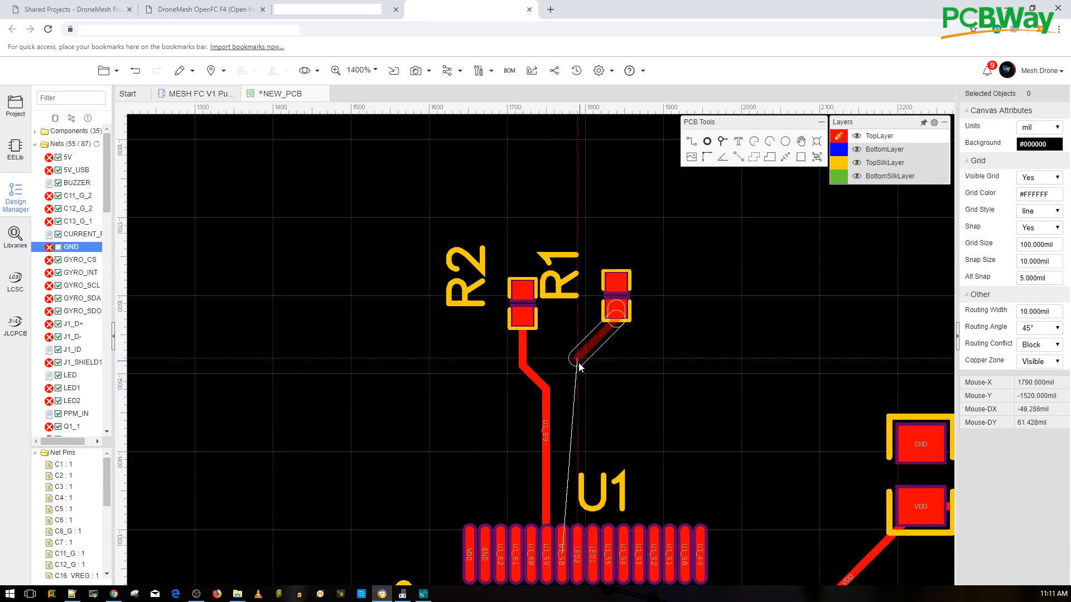
{"action": "left_click", "coordinate": [562, 375]}
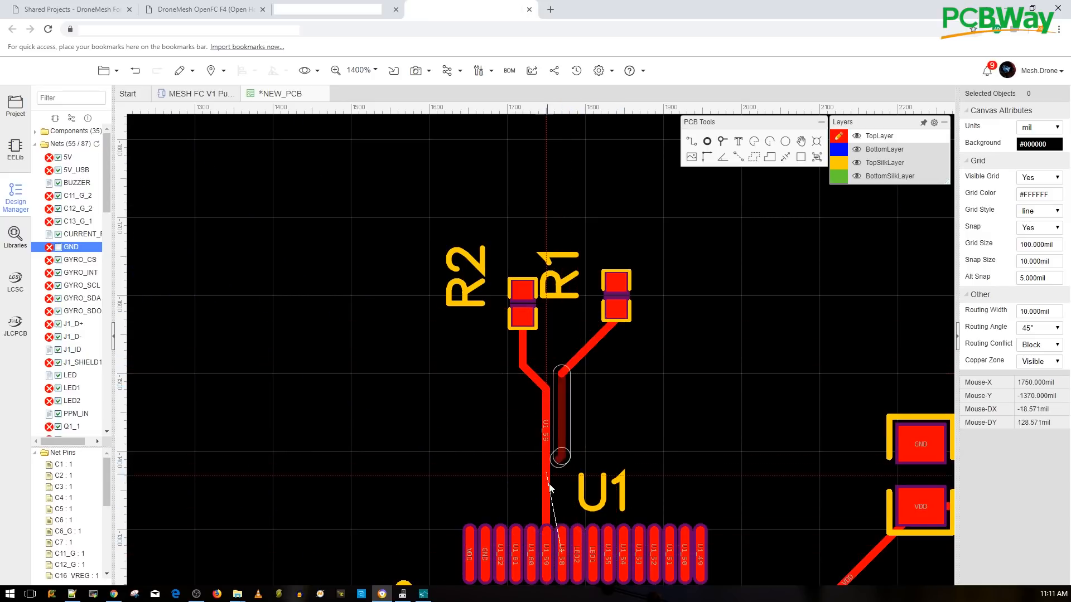
{"action": "left_click", "coordinate": [564, 559]}
Move Q1 closer to R3 and rotate it so that its single pad faces R3's 5V pad.
{"action": "scroll", "coordinate": [675, 441], "scroll_direction": "down", "scroll_amount": 5}
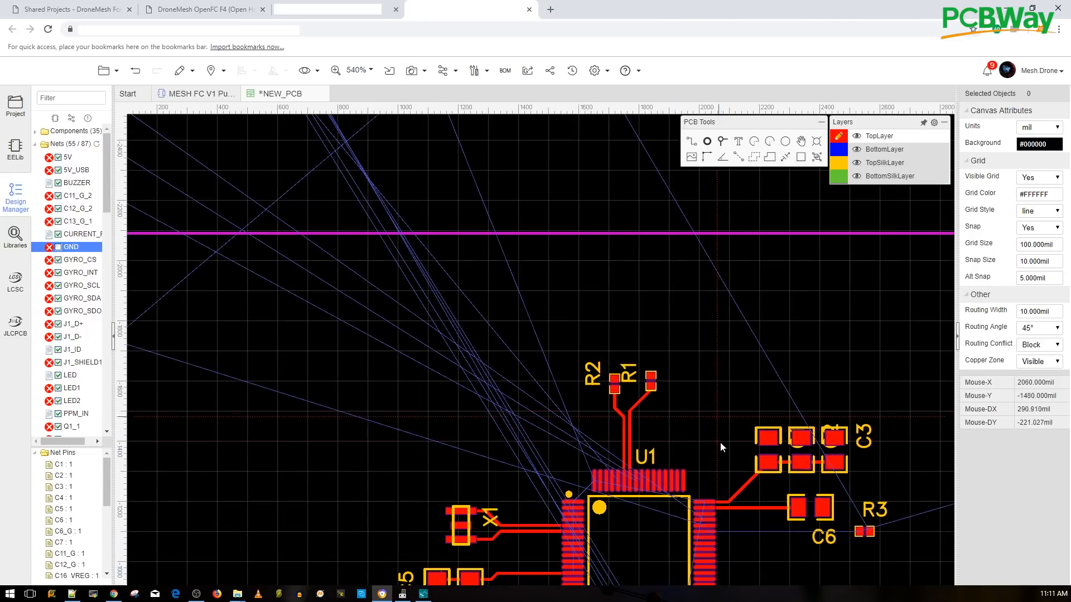
{"action": "right_click_drag", "start_coordinate": [725, 443], "coordinate": [538, 296]}
{"action": "right_click_drag", "start_coordinate": [660, 414], "coordinate": [488, 346]}
{"action": "scroll", "coordinate": [488, 346], "scroll_direction": "up", "scroll_amount": 5}
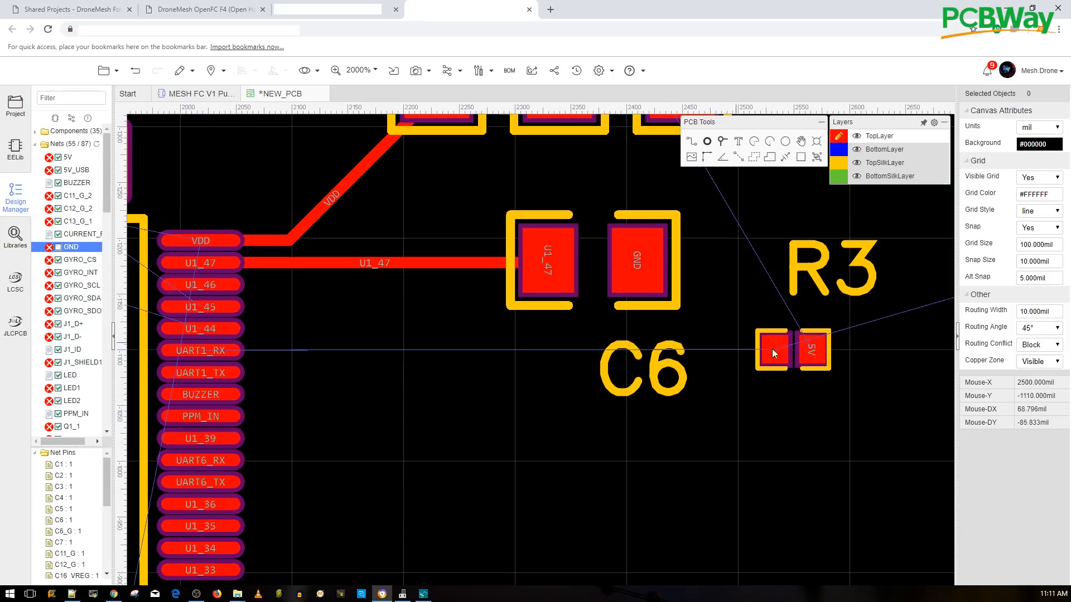
{"action": "right_click_drag", "start_coordinate": [736, 404], "coordinate": [544, 366]}
{"action": "scroll", "coordinate": [570, 353], "scroll_direction": "down", "scroll_amount": 2}
{"action": "right_click_drag", "start_coordinate": [789, 339], "coordinate": [707, 358]}
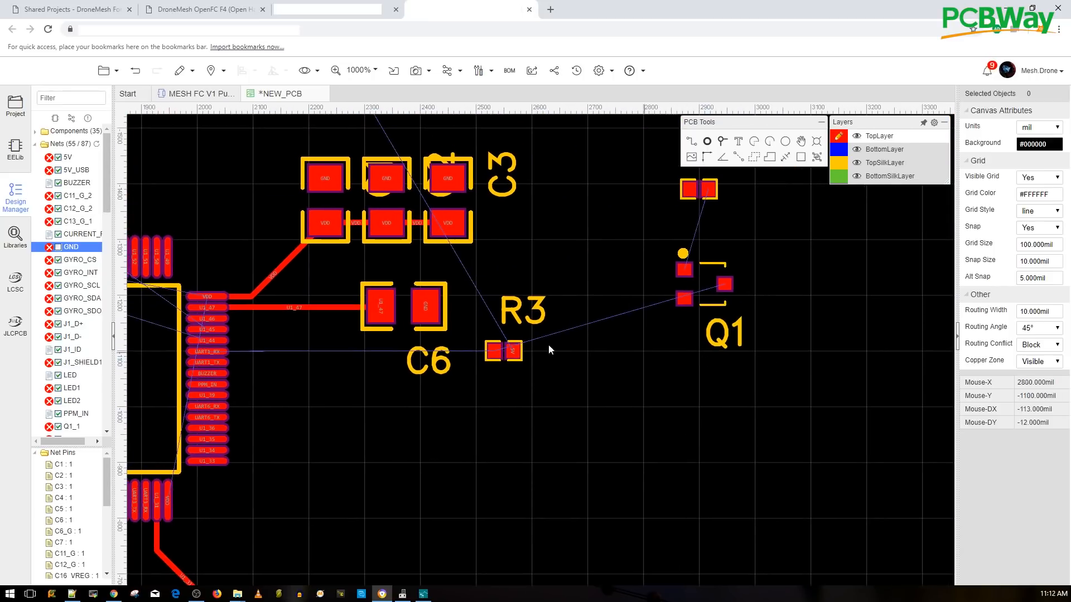
{"action": "left_click", "coordinate": [706, 311]}
{"action": "key", "text": "space"}
{"action": "left_click_drag", "start_coordinate": [688, 304], "coordinate": [615, 366]}
{"action": "key", "text": "space"}
{"action": "key", "text": "space"}
{"action": "key", "text": "space"}
{"action": "key", "text": "space"}
{"action": "key", "text": "space"}
Place R4, rotated 90°, below and to the right of Q1, and nudge R3 into line with Q1's single pad.
{"action": "left_click_drag", "start_coordinate": [707, 189], "coordinate": [765, 412]}
{"action": "key", "text": "space"}
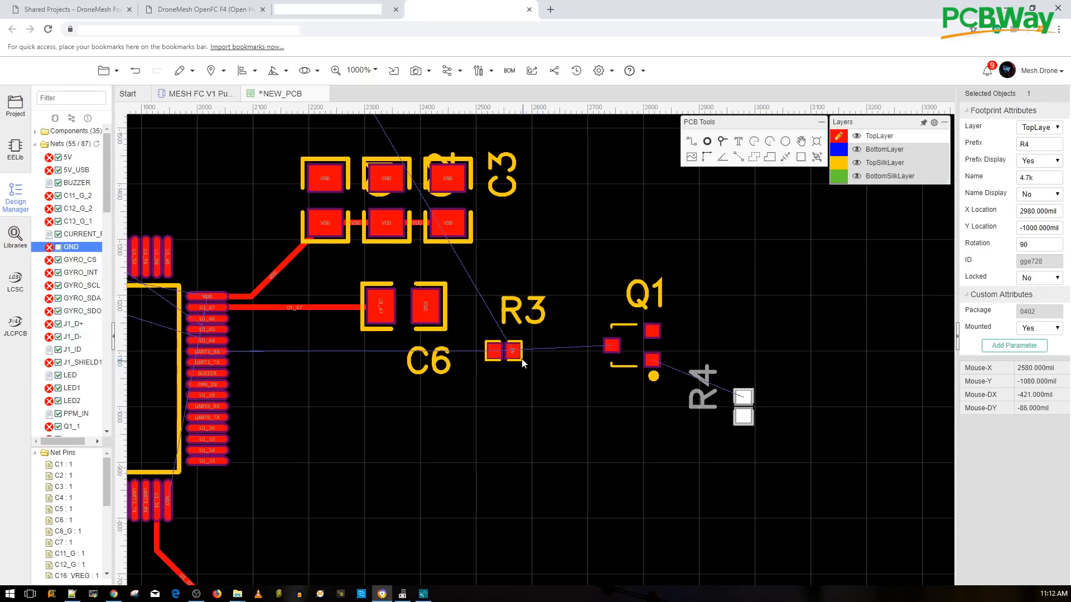
{"action": "left_click_drag", "start_coordinate": [517, 352], "coordinate": [522, 347]}
Route a straight UART1_RX track from U1's right-side pin to the nearest pad of R3.
{"action": "scroll", "coordinate": [475, 353], "scroll_direction": "up", "scroll_amount": 1}
{"action": "scroll", "coordinate": [382, 335], "scroll_direction": "down", "scroll_amount": 1}
{"action": "right_click_drag", "start_coordinate": [341, 344], "coordinate": [433, 358]}
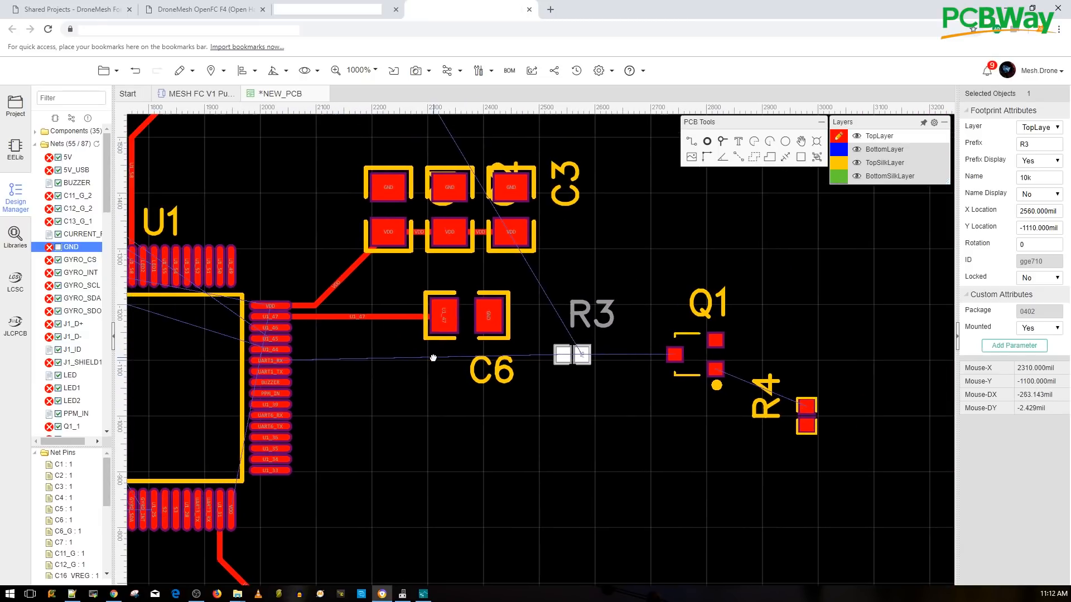
{"action": "key", "text": "w"}
{"action": "left_click", "coordinate": [271, 360]}
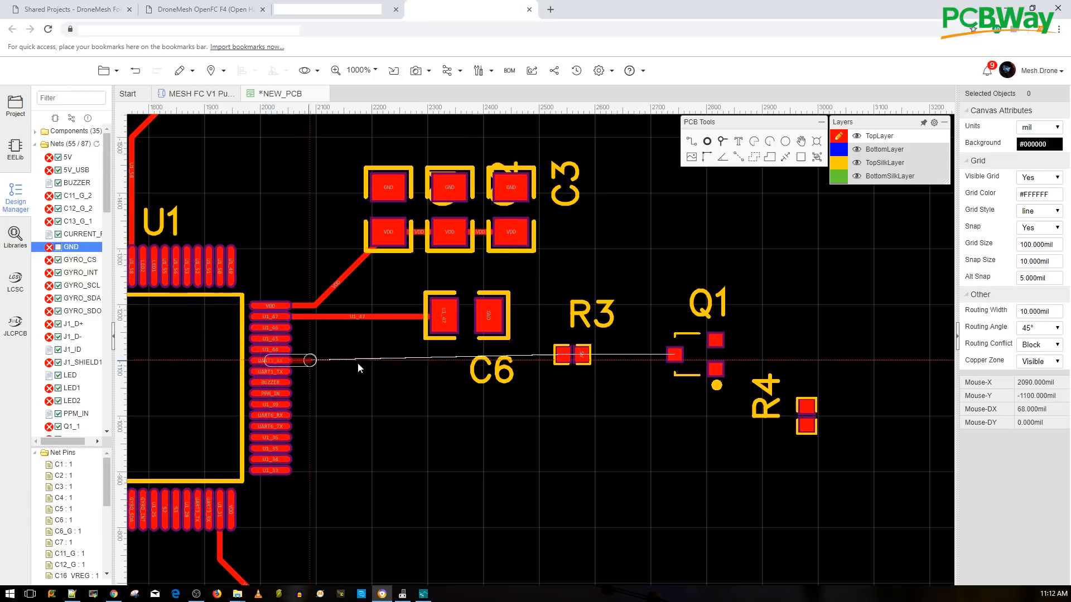
{"action": "left_click", "coordinate": [563, 356]}
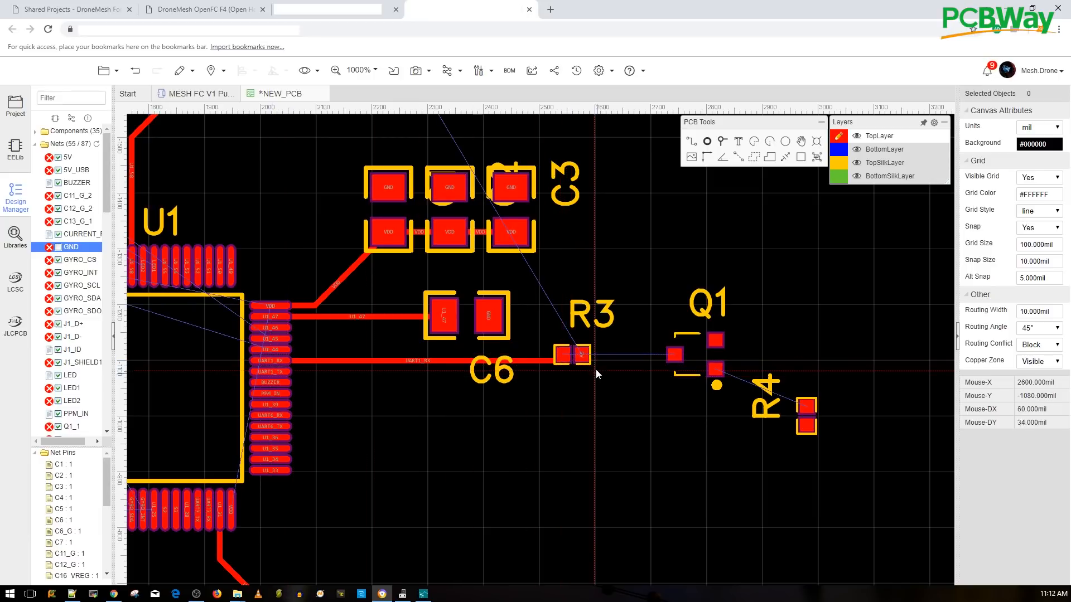
Route UART1_RX from R3's left pad underneath its 5V pad and up to Q1's single pad.
{"action": "scroll", "coordinate": [610, 374], "scroll_direction": "up", "scroll_amount": 3}
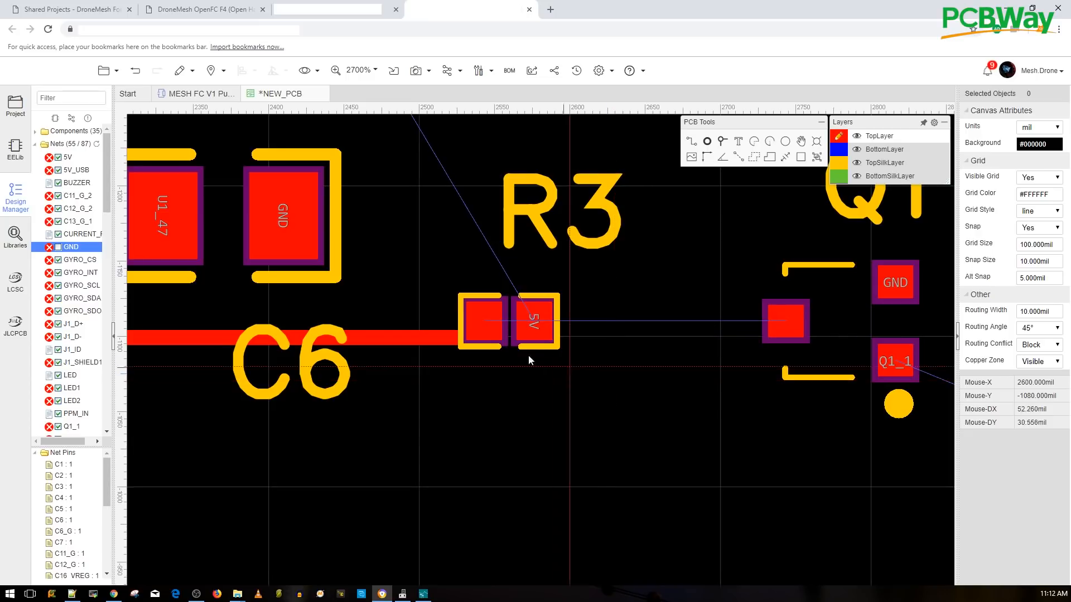
{"action": "left_click", "coordinate": [483, 333]}
{"action": "left_click", "coordinate": [525, 398]}
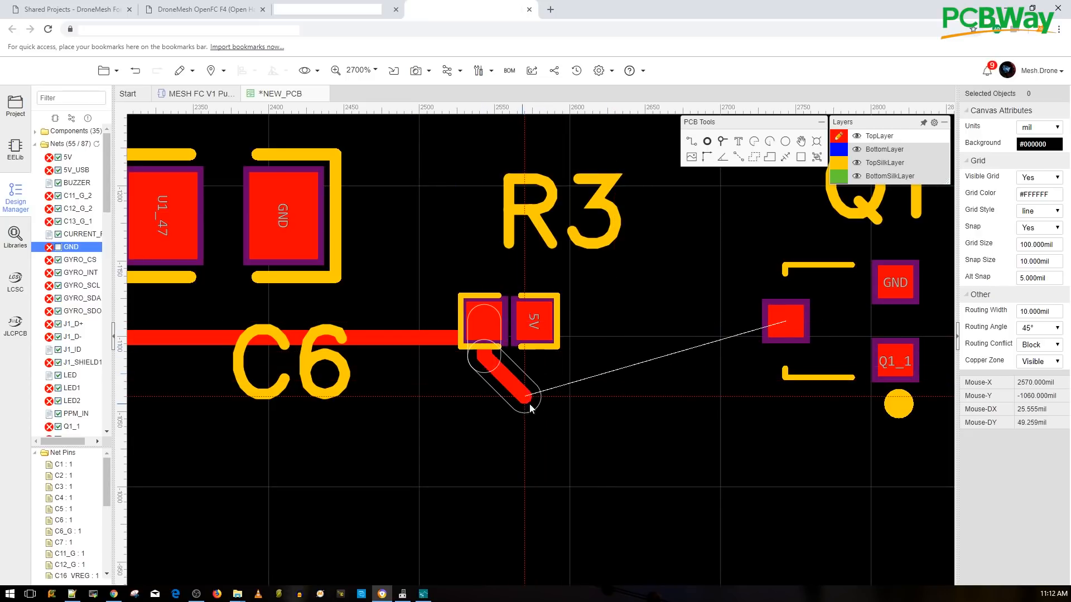
{"action": "left_click", "coordinate": [785, 330]}
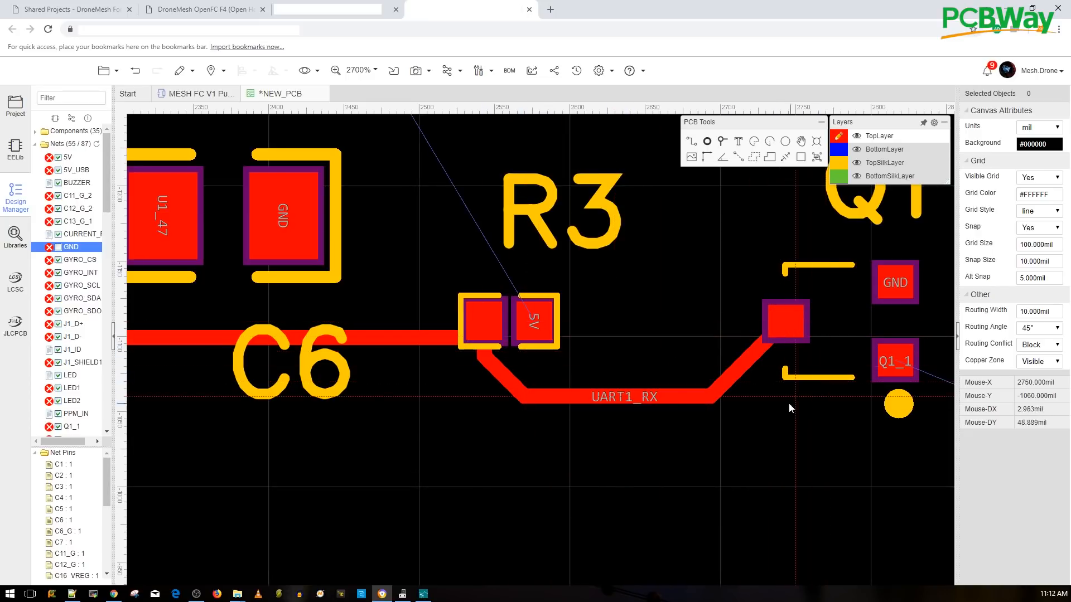
Move R4 directly below Q1 and rotate it to 180° so that its Q1_1 pad lines up under Q1's Q1_1 pad.
{"action": "right_click_drag", "start_coordinate": [788, 402], "coordinate": [568, 402]}
{"action": "right_click_drag", "start_coordinate": [711, 405], "coordinate": [550, 373]}
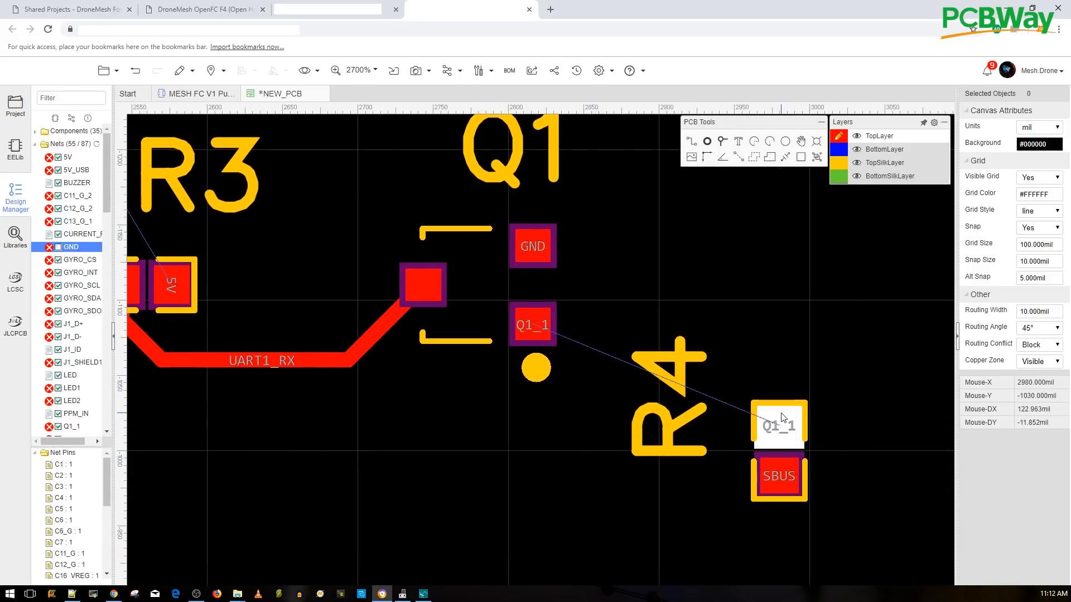
{"action": "left_click_drag", "start_coordinate": [779, 411], "coordinate": [553, 432]}
{"action": "key", "text": "space"}
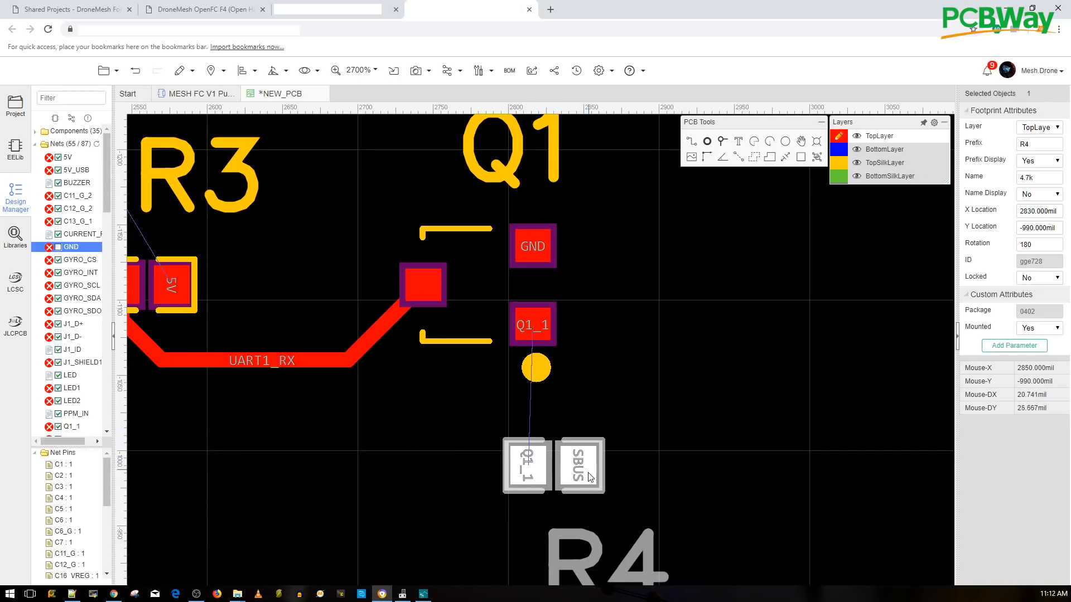
Route a straight Q1_1 track from Q1's lower pad down to R4's left pad.
{"action": "key", "text": "w"}
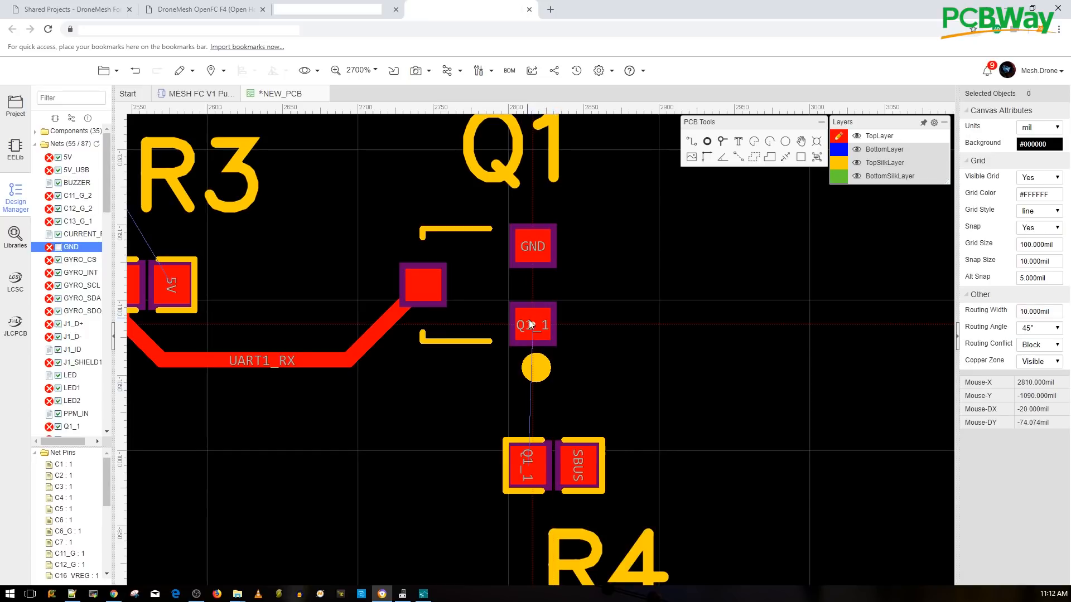
{"action": "left_click", "coordinate": [531, 323]}
{"action": "left_click", "coordinate": [529, 457]}
Move the USB connector J1 inside the board's left edge and place R6_USB just to its right.
{"action": "scroll", "coordinate": [530, 477], "scroll_direction": "down", "scroll_amount": 5}
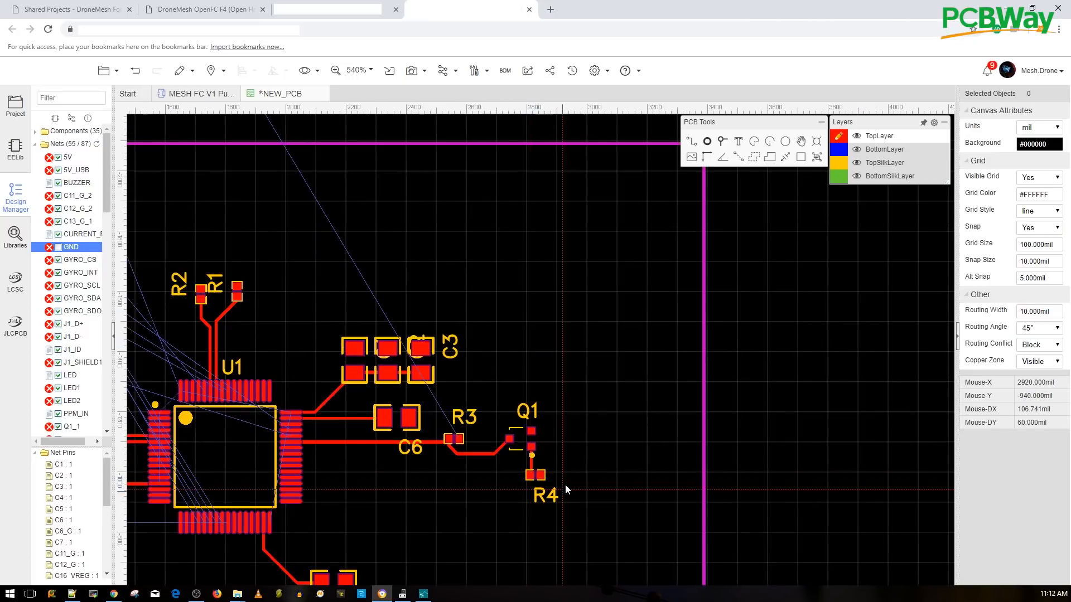
{"action": "scroll", "coordinate": [378, 483], "scroll_direction": "down", "scroll_amount": 1}
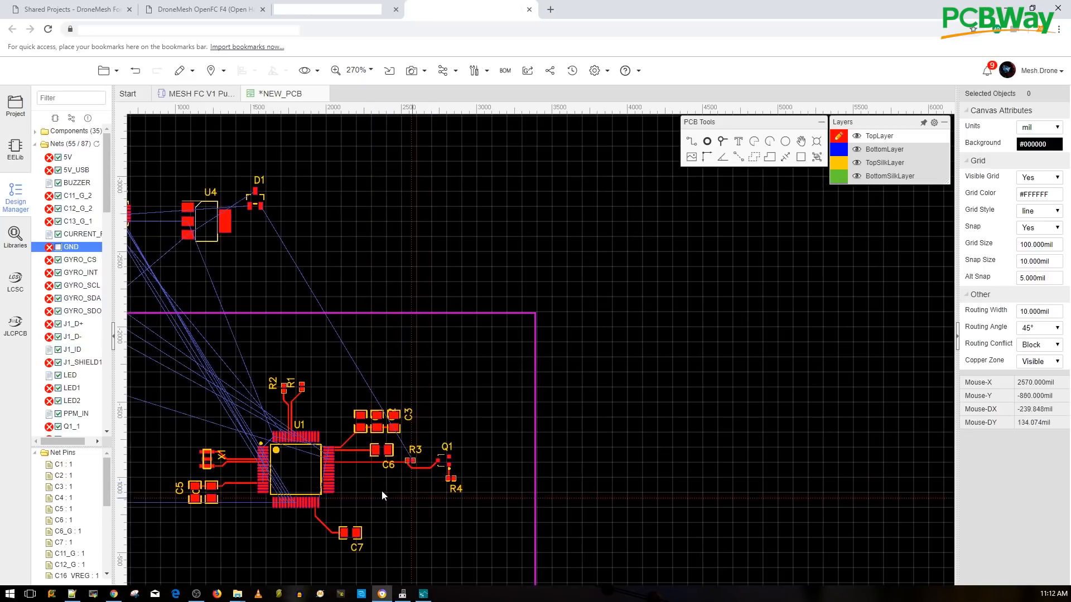
{"action": "scroll", "coordinate": [382, 491], "scroll_direction": "down", "scroll_amount": 1}
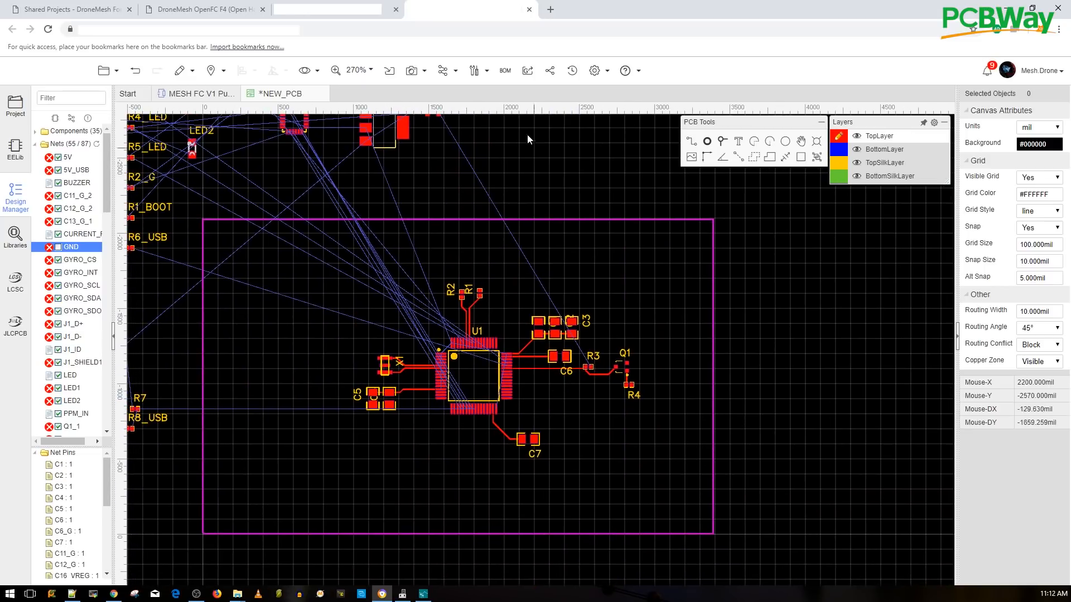
{"action": "right_click_drag", "start_coordinate": [387, 355], "coordinate": [553, 327]}
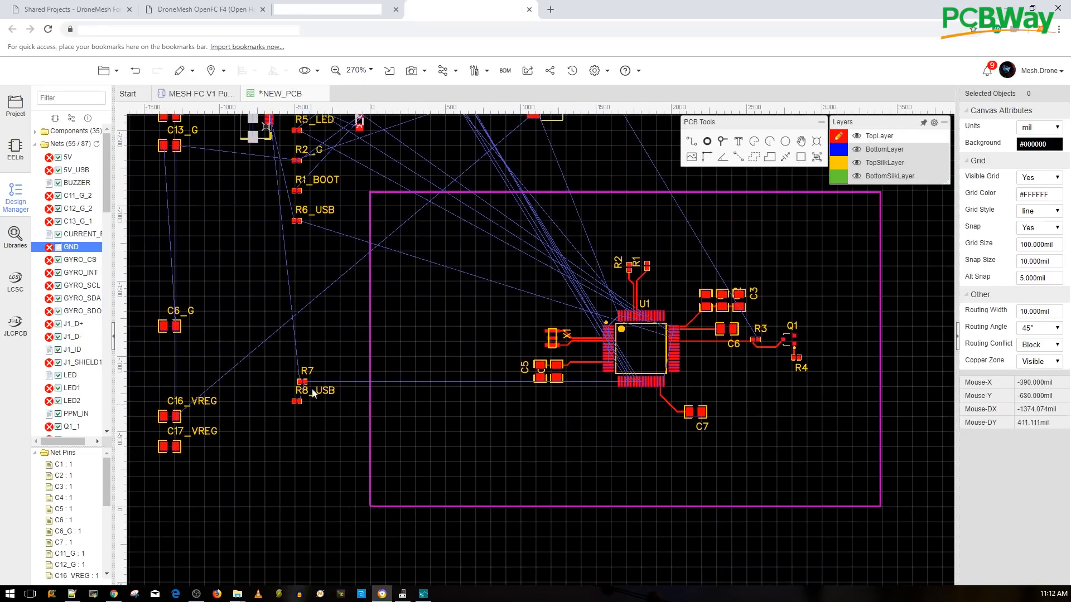
{"action": "right_click_drag", "start_coordinate": [250, 311], "coordinate": [440, 398]}
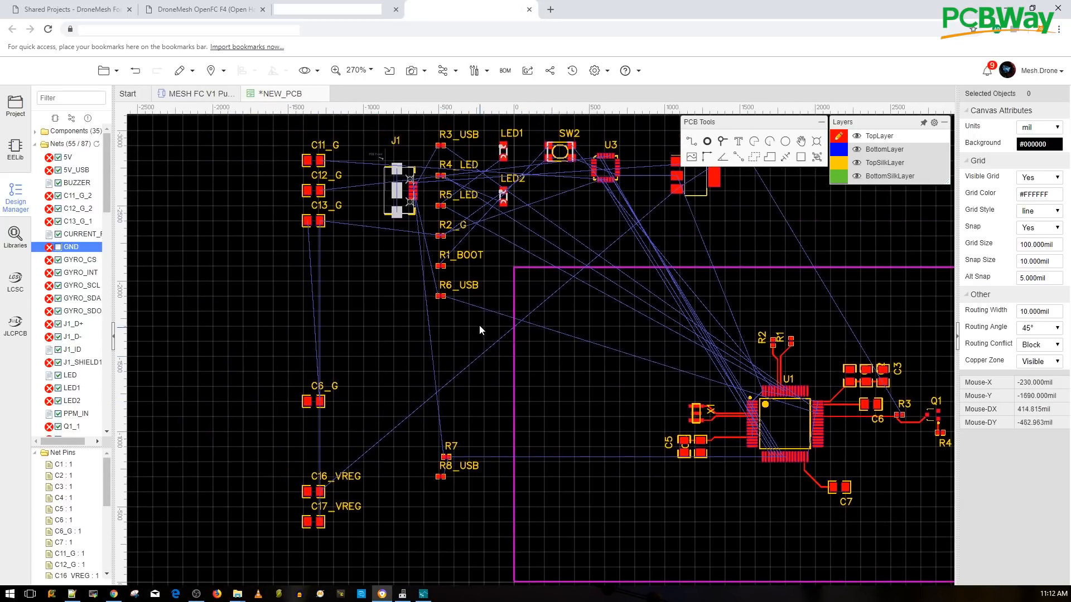
{"action": "right_click_drag", "start_coordinate": [479, 329], "coordinate": [460, 341]}
{"action": "left_click_drag", "start_coordinate": [373, 225], "coordinate": [516, 461]}
{"action": "left_click_drag", "start_coordinate": [424, 310], "coordinate": [568, 468]}
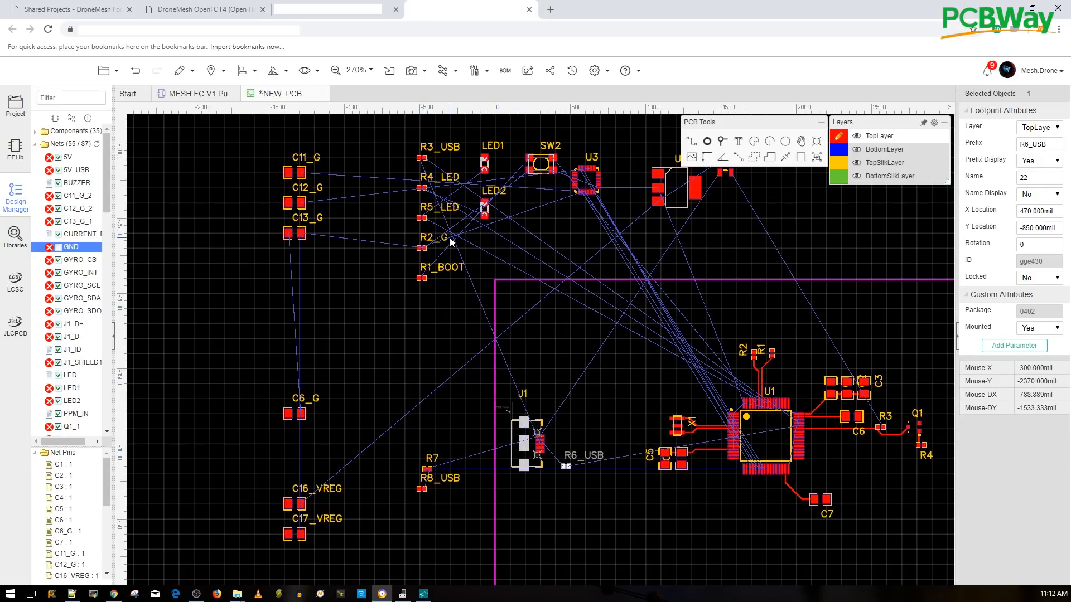
Bring R8_USB below J1, R3_USB above R6_USB, and R7 to the right of R8_USB inside the board outline.
{"action": "right_click_drag", "start_coordinate": [555, 270], "coordinate": [577, 216]}
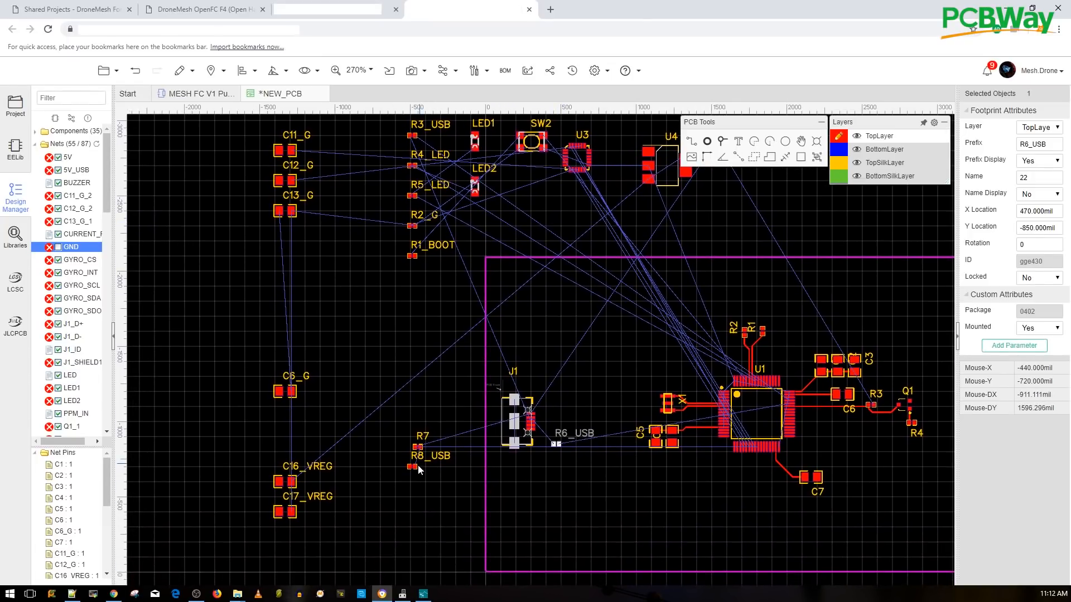
{"action": "left_click_drag", "start_coordinate": [418, 467], "coordinate": [518, 490]}
{"action": "right_click_drag", "start_coordinate": [407, 333], "coordinate": [429, 417]}
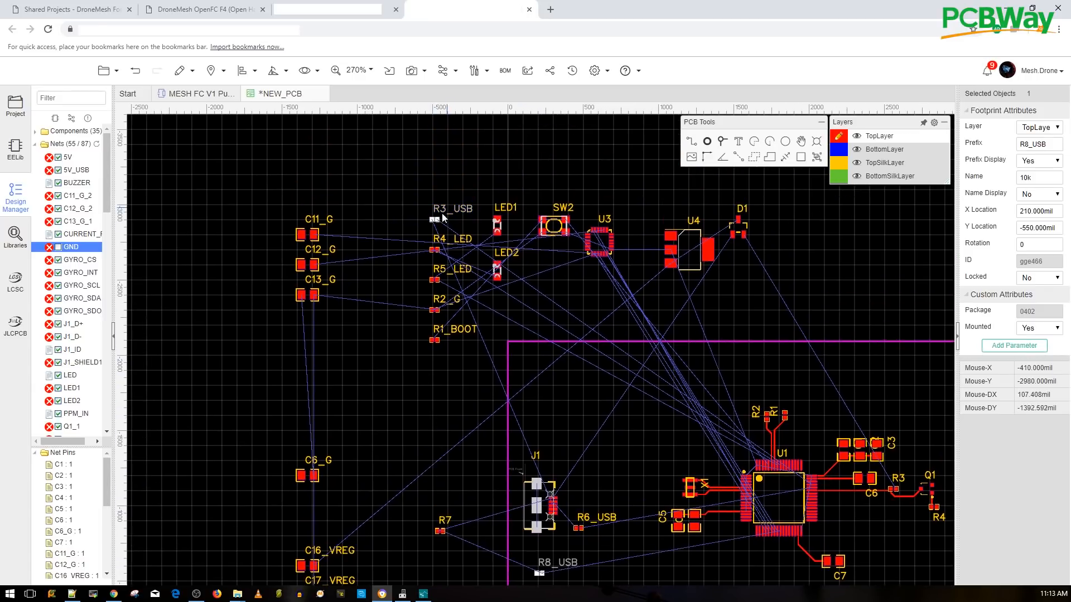
{"action": "left_click_drag", "start_coordinate": [436, 219], "coordinate": [585, 505]}
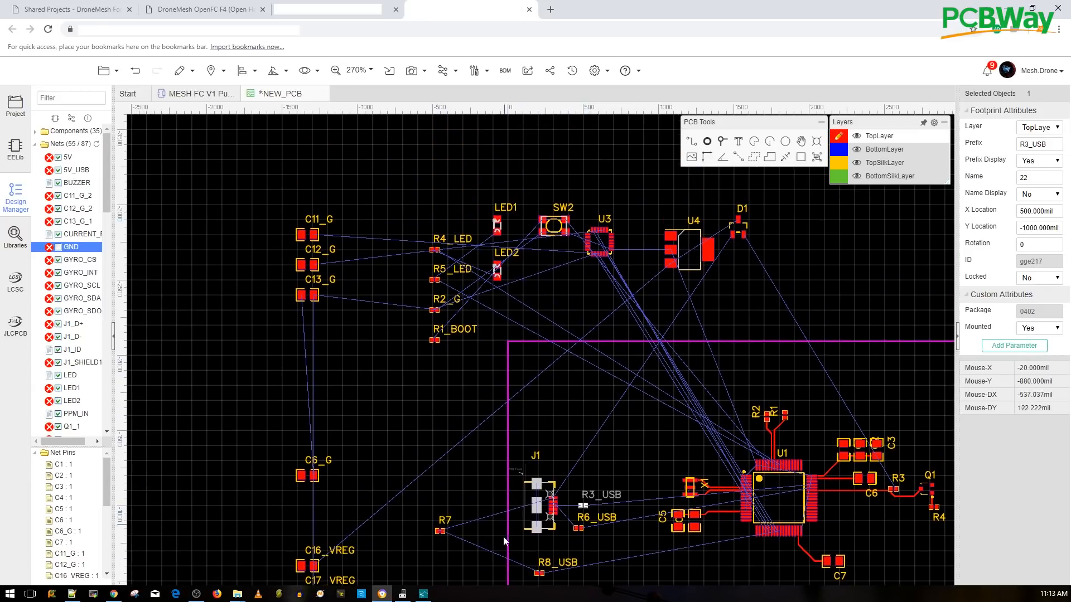
{"action": "scroll", "coordinate": [503, 536], "scroll_direction": "down", "scroll_amount": 2}
{"action": "right_click_drag", "start_coordinate": [525, 558], "coordinate": [447, 434]}
{"action": "left_click_drag", "start_coordinate": [386, 413], "coordinate": [531, 457]}
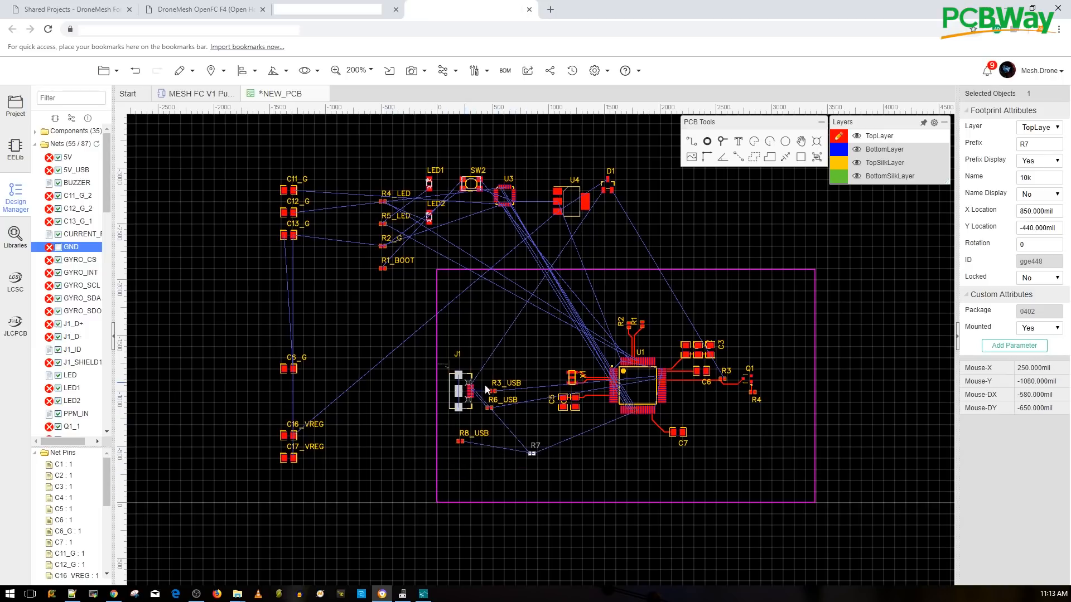
Move R6_USB, R3_USB and J1 to the board's right edge, with J1 rotated to 180° and both resistors on its inner side.
{"action": "left_click_drag", "start_coordinate": [493, 413], "coordinate": [793, 379]}
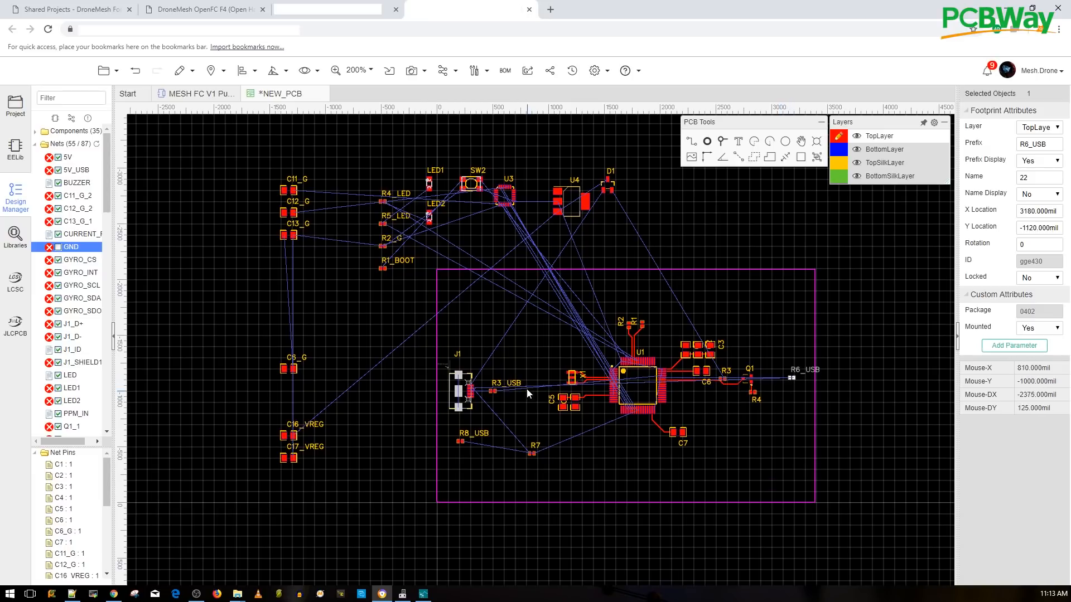
{"action": "left_click_drag", "start_coordinate": [497, 392], "coordinate": [786, 378]}
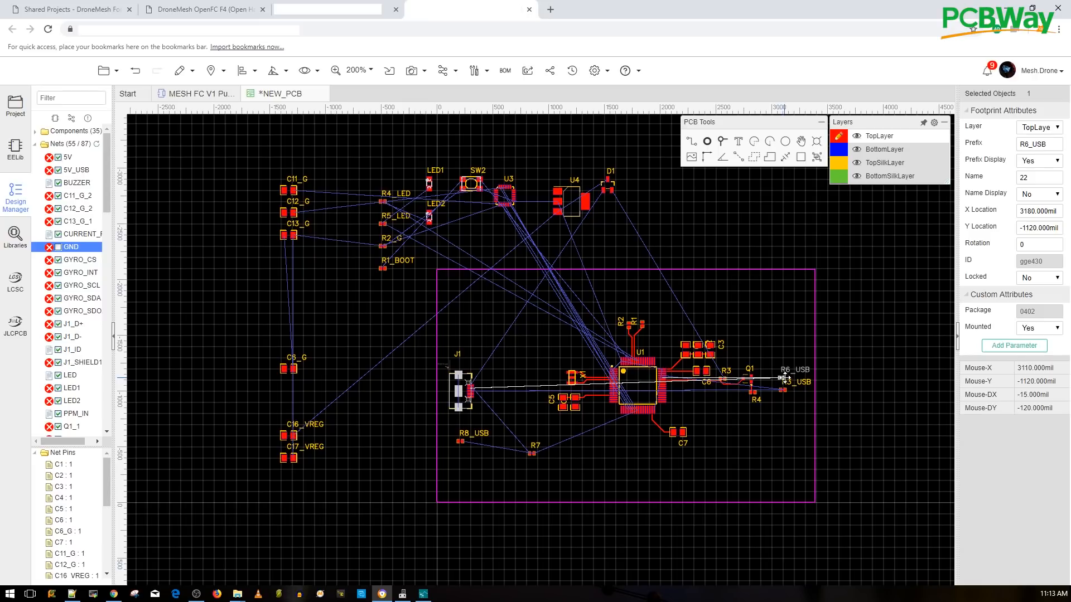
{"action": "left_click_drag", "start_coordinate": [475, 390], "coordinate": [793, 378]}
{"action": "left_click_drag", "start_coordinate": [792, 378], "coordinate": [797, 379]}
Clear the space between U1 and J1 by moving R3 down and C6 up to the right of C3.
{"action": "scroll", "coordinate": [761, 403], "scroll_direction": "up", "scroll_amount": 5}
{"action": "scroll", "coordinate": [723, 404], "scroll_direction": "up", "scroll_amount": 2}
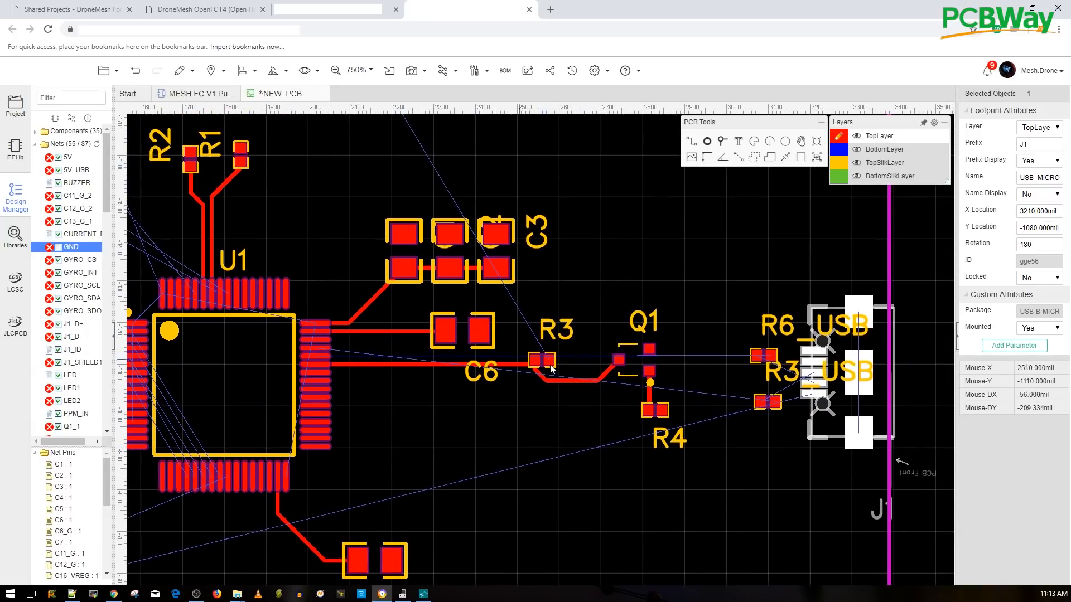
{"action": "scroll", "coordinate": [326, 358], "scroll_direction": "up", "scroll_amount": 6}
{"action": "scroll", "coordinate": [515, 369], "scroll_direction": "down", "scroll_amount": 4}
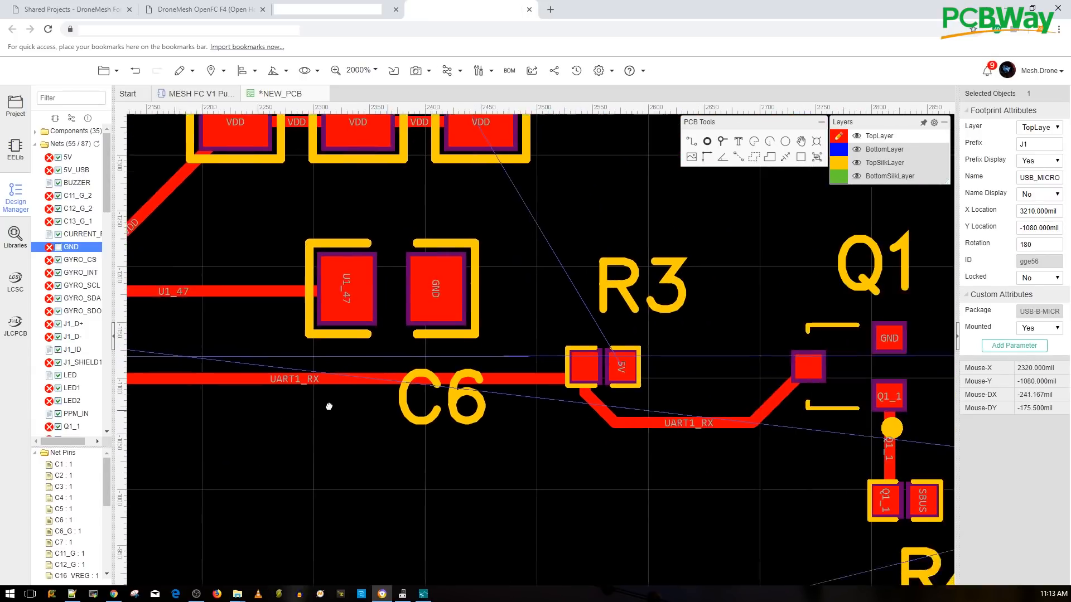
{"action": "scroll", "coordinate": [681, 410], "scroll_direction": "down", "scroll_amount": 4}
{"action": "scroll", "coordinate": [657, 409], "scroll_direction": "up", "scroll_amount": 3}
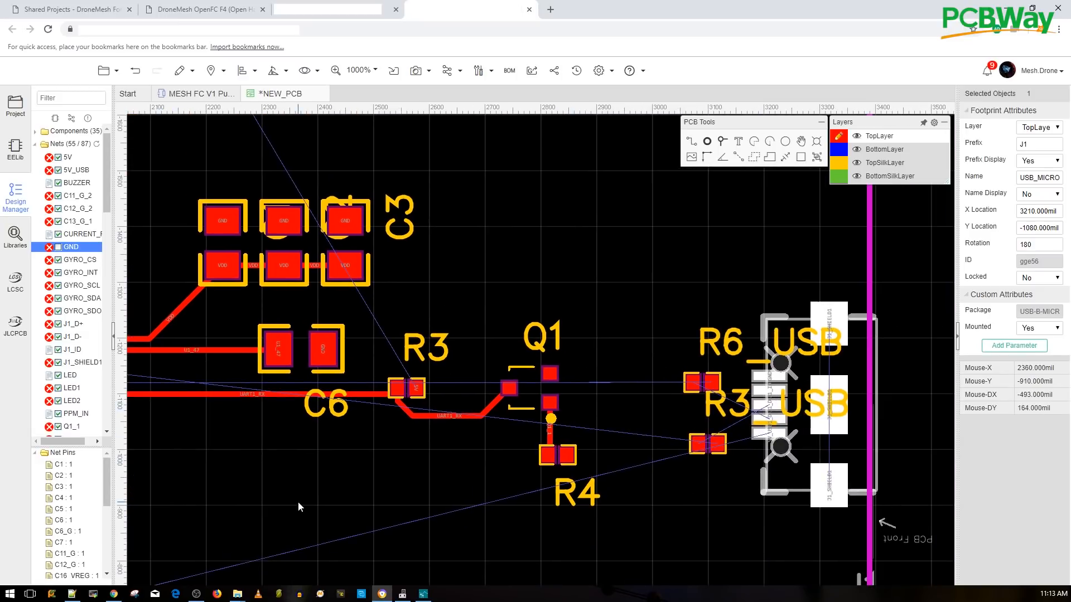
{"action": "right_click_drag", "start_coordinate": [297, 503], "coordinate": [517, 489]}
{"action": "scroll", "coordinate": [476, 461], "scroll_direction": "down", "scroll_amount": 2}
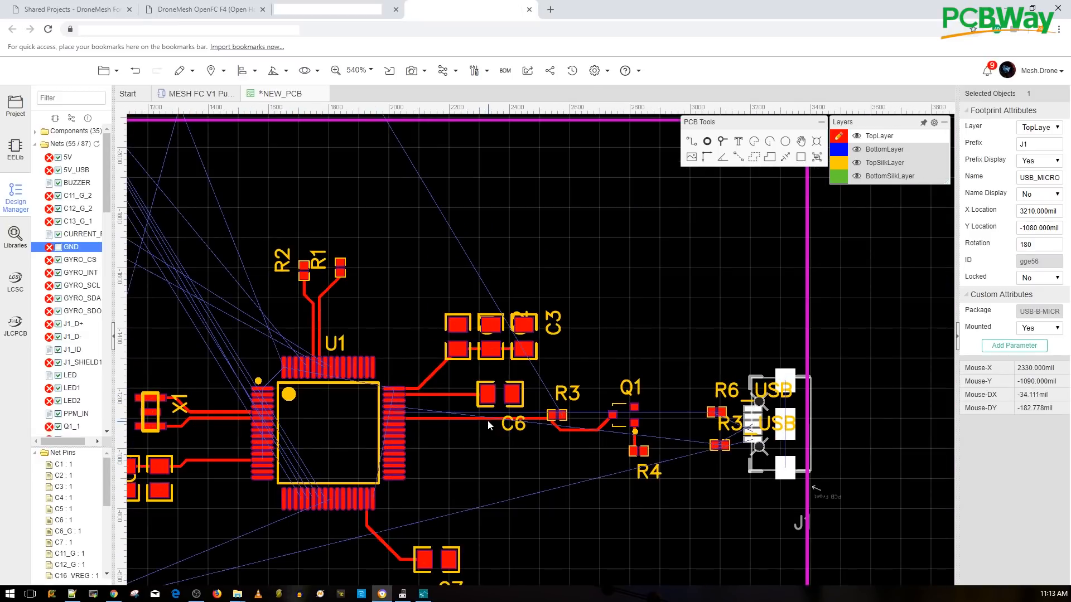
{"action": "left_click_drag", "start_coordinate": [558, 416], "coordinate": [531, 487]}
{"action": "mouse_move", "coordinate": [513, 394]}
{"action": "left_mouse_down"}
{"action": "mouse_move", "coordinate": [590, 366]}
{"action": "mouse_move", "coordinate": [616, 324]}
{"action": "left_mouse_up"}
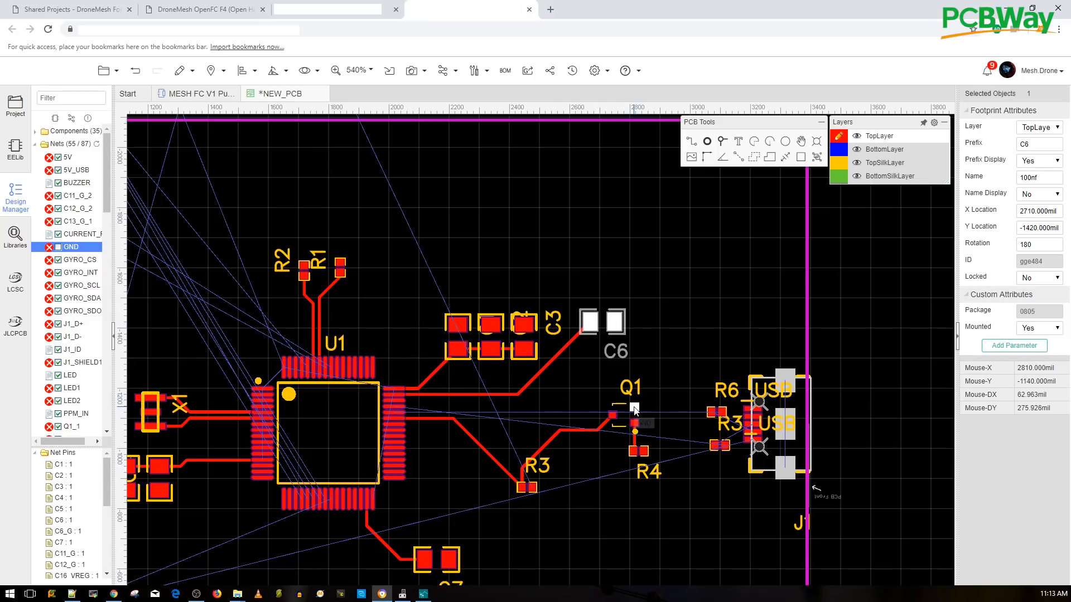
Move Q1 down beside R3 and delete the distorted track between R3 and Q1.
{"action": "mouse_move", "coordinate": [635, 411]}
{"action": "left_mouse_down"}
{"action": "mouse_move", "coordinate": [611, 423]}
{"action": "mouse_move", "coordinate": [592, 460]}
{"action": "mouse_move", "coordinate": [560, 446]}
{"action": "left_mouse_up"}
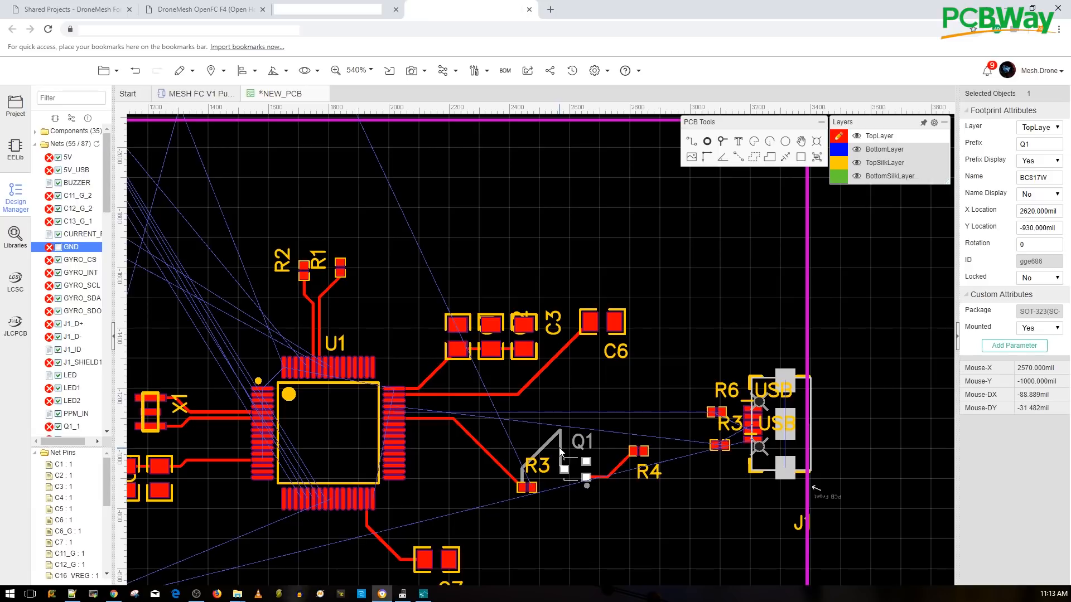
{"action": "left_click", "coordinate": [560, 451]}
{"action": "key", "text": "Delete"}
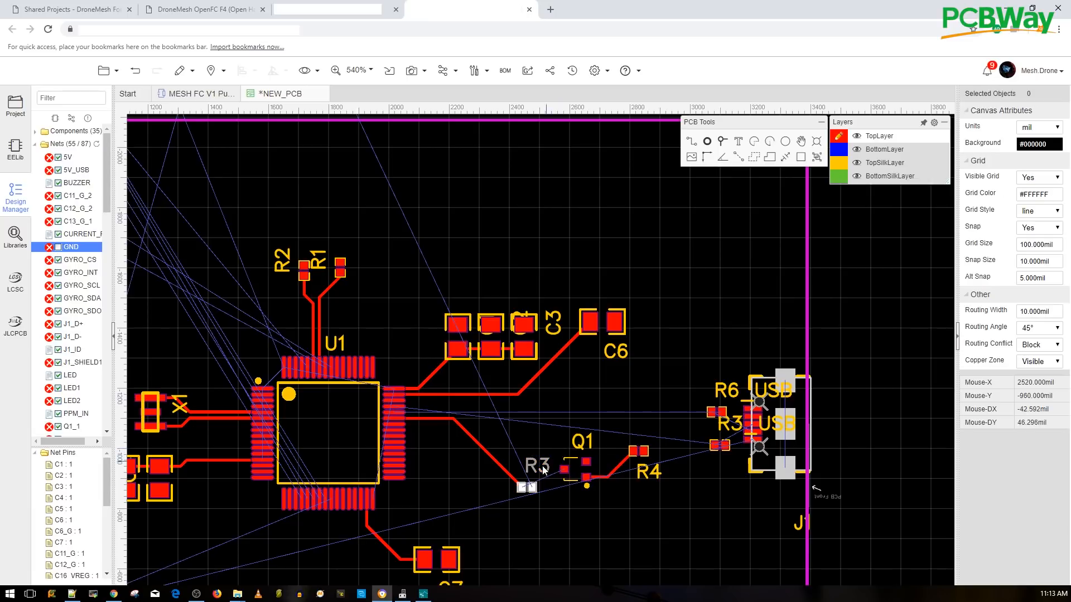
Route UART1_RX again from R3's left pad over to Q1's single pad.
{"action": "key", "text": "w"}
{"action": "left_click", "coordinate": [524, 484]}
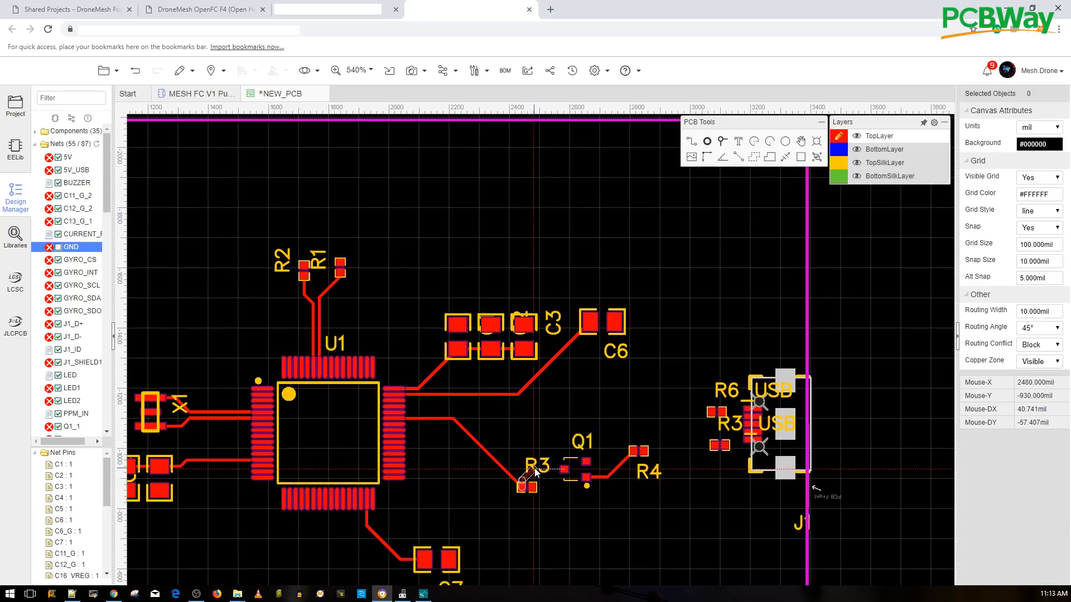
{"action": "left_click", "coordinate": [564, 469]}
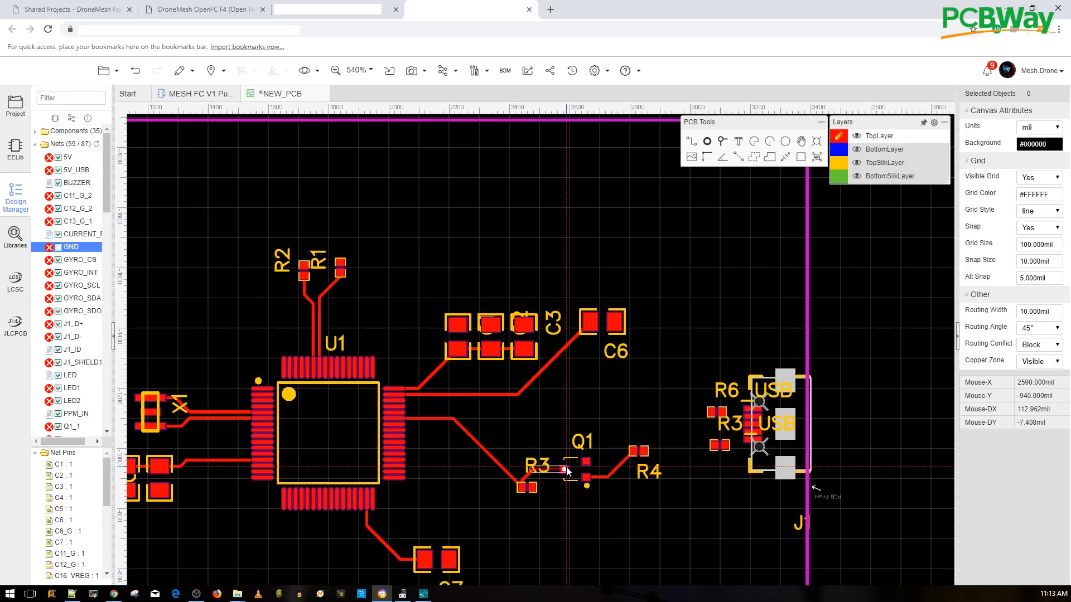
{"action": "key", "text": "Escape"}
Move R6_USB away from J1 to a spot above R4 and turn it by 180°.
{"action": "scroll", "coordinate": [485, 400], "scroll_direction": "up", "scroll_amount": 3}
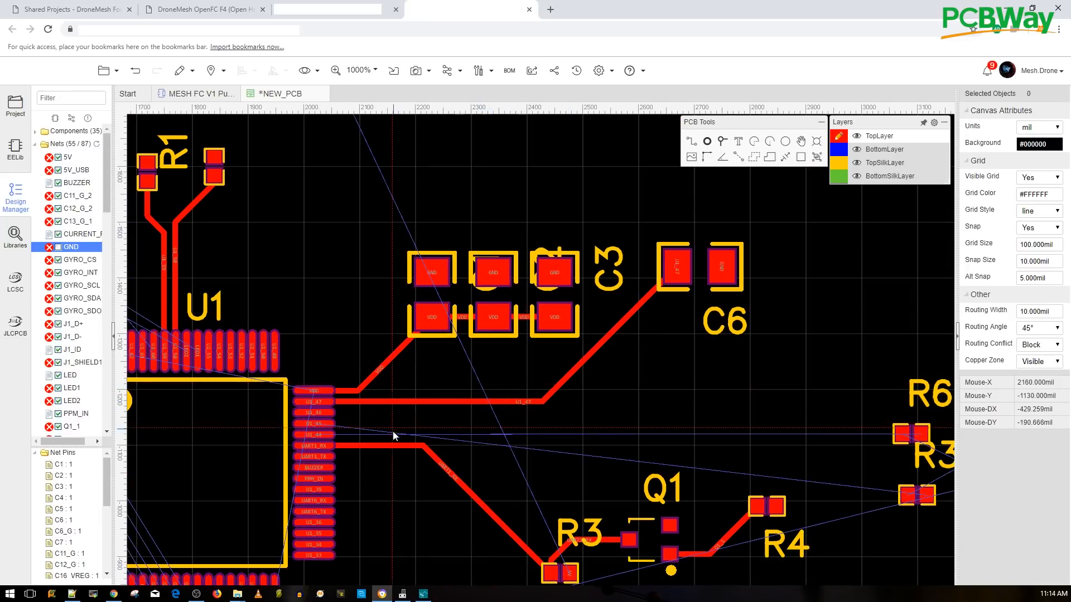
{"action": "right_click_drag", "start_coordinate": [761, 461], "coordinate": [495, 384]}
{"action": "scroll", "coordinate": [492, 385], "scroll_direction": "up", "scroll_amount": 1}
{"action": "left_click_drag", "start_coordinate": [686, 352], "coordinate": [484, 351]}
{"action": "key", "text": "space"}
{"action": "key", "text": "space"}
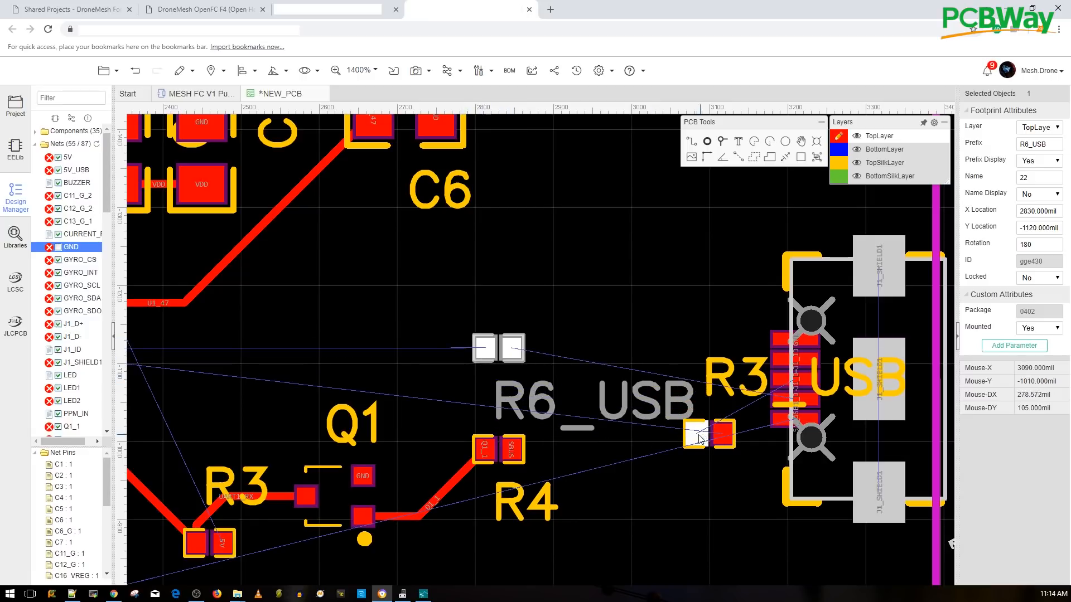
Place R3_USB directly above R6_USB, turned by 180°, and move its label above the pads and R6_USB's label to the left.
{"action": "left_click_drag", "start_coordinate": [686, 422], "coordinate": [489, 312]}
{"action": "key", "text": "space"}
{"action": "key", "text": "space"}
{"action": "left_click_drag", "start_coordinate": [640, 361], "coordinate": [640, 238]}
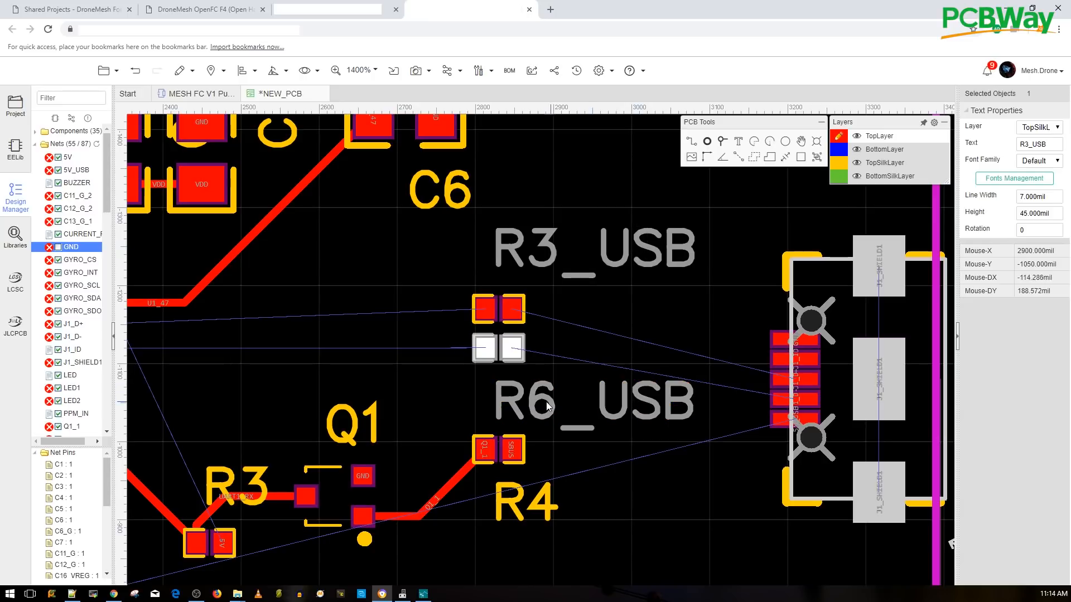
{"action": "left_click_drag", "start_coordinate": [547, 406], "coordinate": [495, 406]}
Route J1_D+ from J1's middle pin diagonally up and straight across to R3_USB's right pad.
{"action": "scroll", "coordinate": [691, 468], "scroll_direction": "down", "scroll_amount": 2}
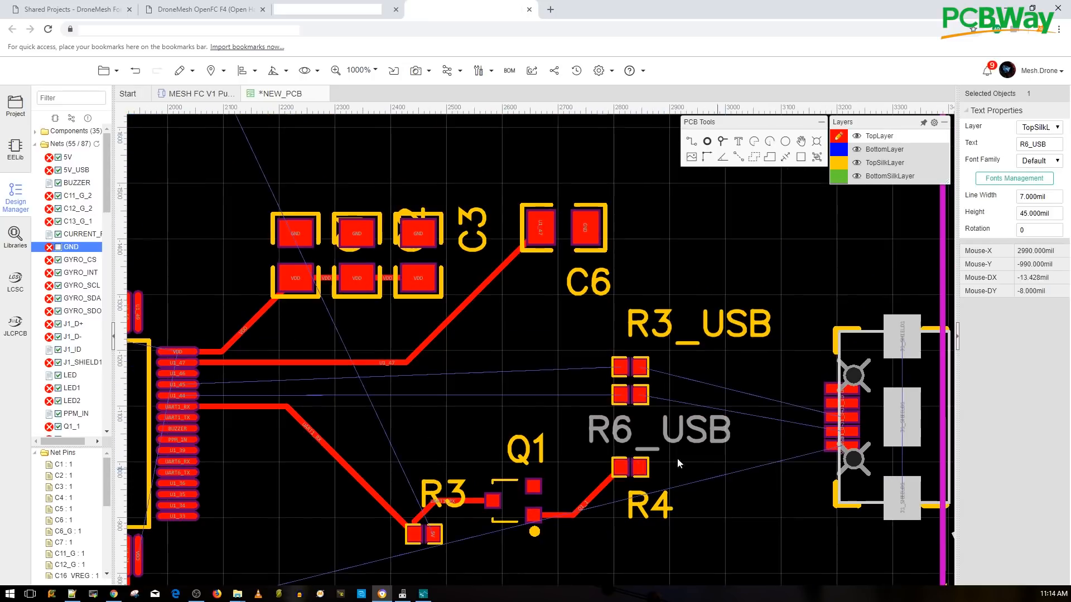
{"action": "key", "text": "w"}
{"action": "left_click", "coordinate": [840, 418]}
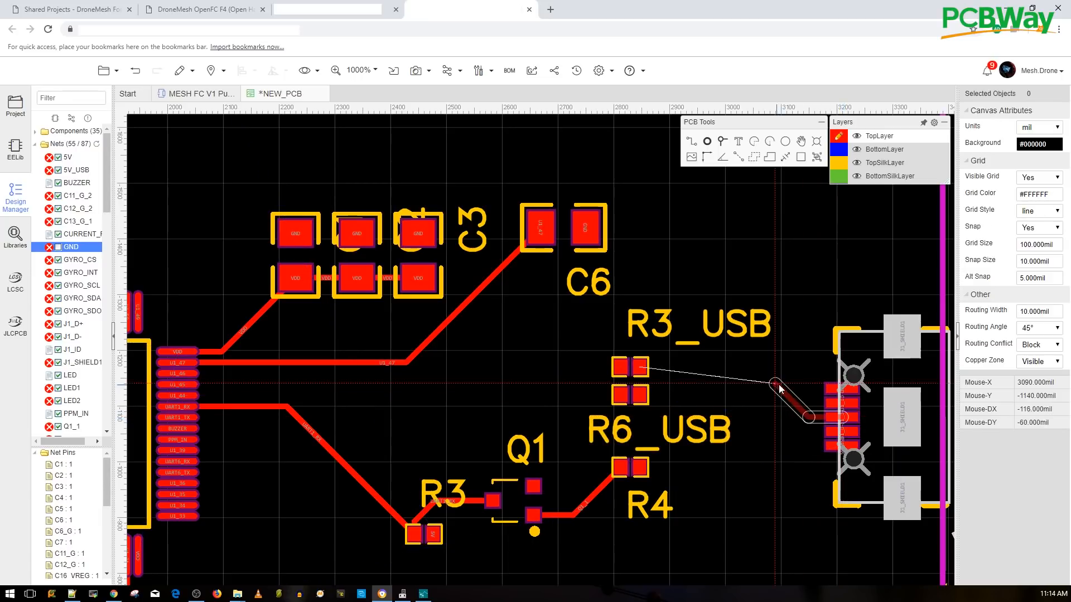
{"action": "left_click", "coordinate": [765, 367]}
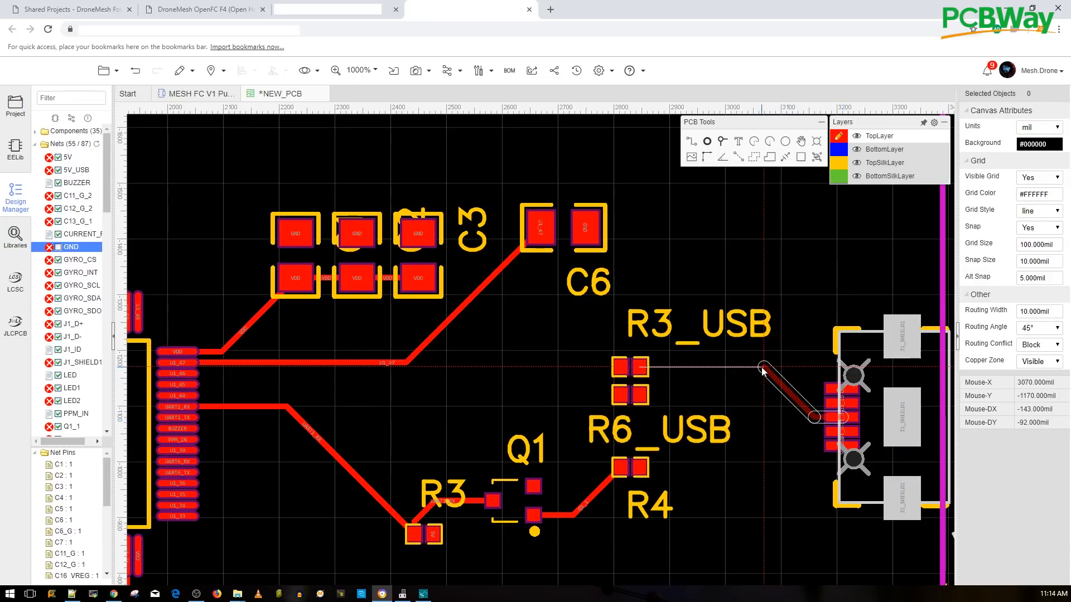
{"action": "left_click", "coordinate": [639, 367]}
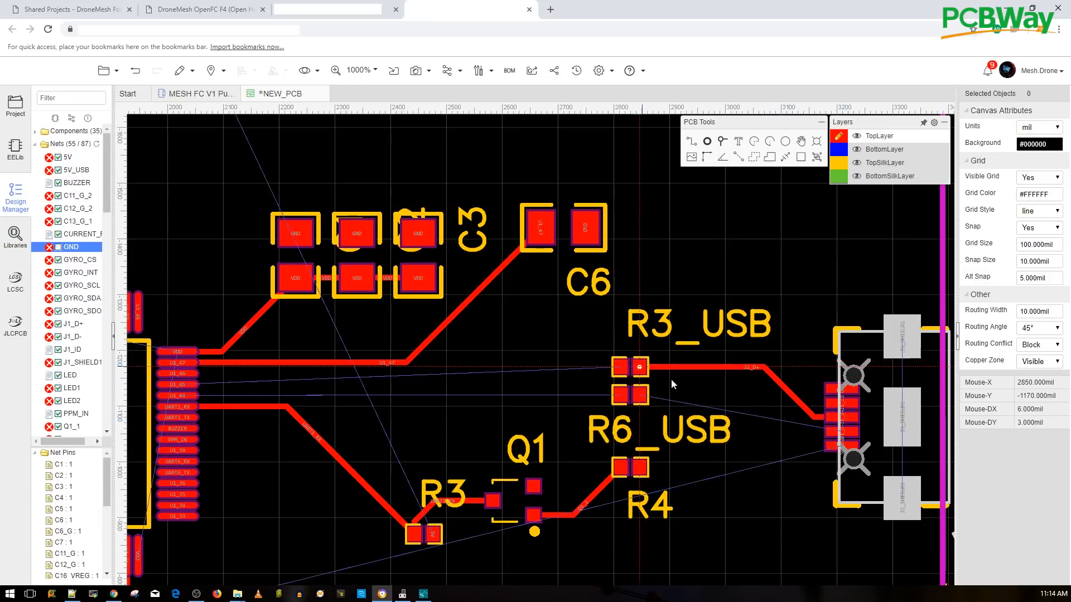
Route J1_D- from R6_USB's right pad to J1's data pin just below the J1_D+ track.
{"action": "left_click", "coordinate": [640, 396]}
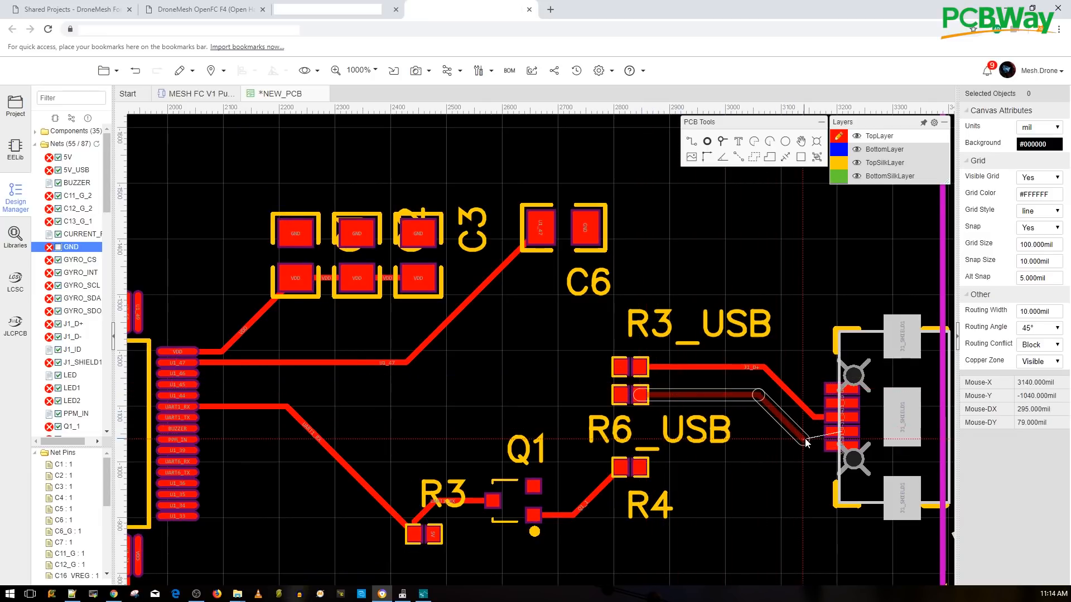
{"action": "left_click", "coordinate": [810, 430]}
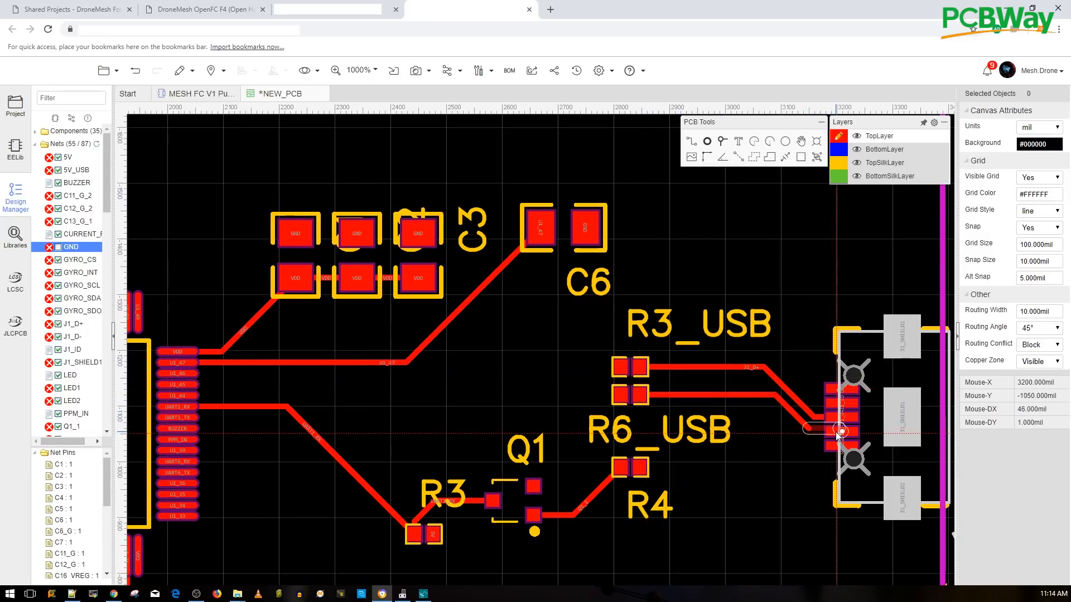
{"action": "left_click", "coordinate": [835, 432]}
Route the U1_45 track from R3_USB's left pad to its pin on U1's right side.
{"action": "left_click", "coordinate": [613, 368]}
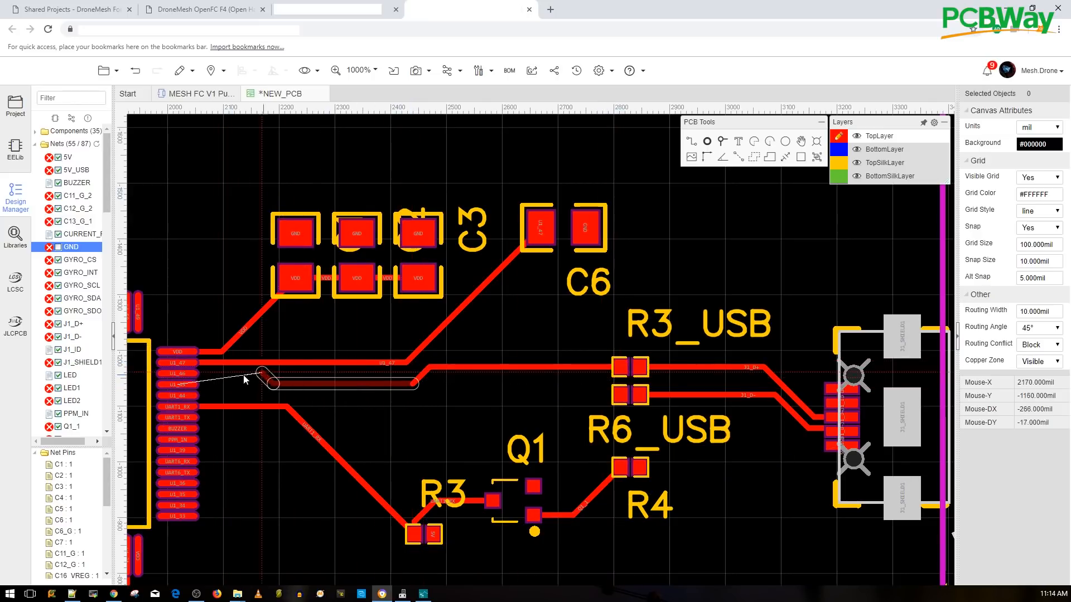
{"action": "left_click", "coordinate": [185, 387]}
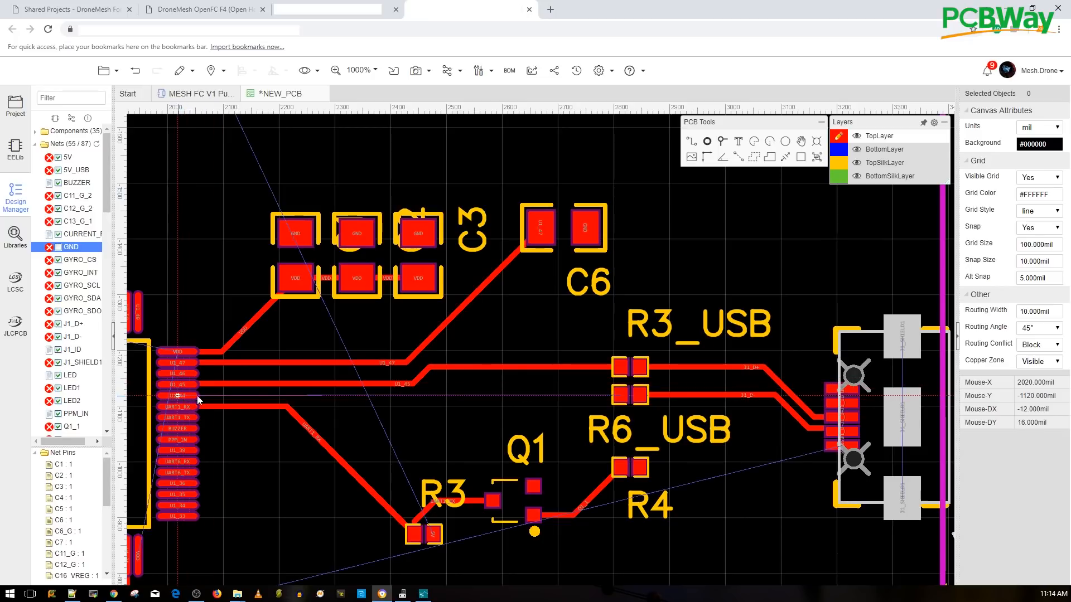
Route the U1_44 track straight from its pin on U1's right side to R6_USB's left pad.
{"action": "left_click", "coordinate": [179, 396]}
{"action": "left_click", "coordinate": [620, 395]}
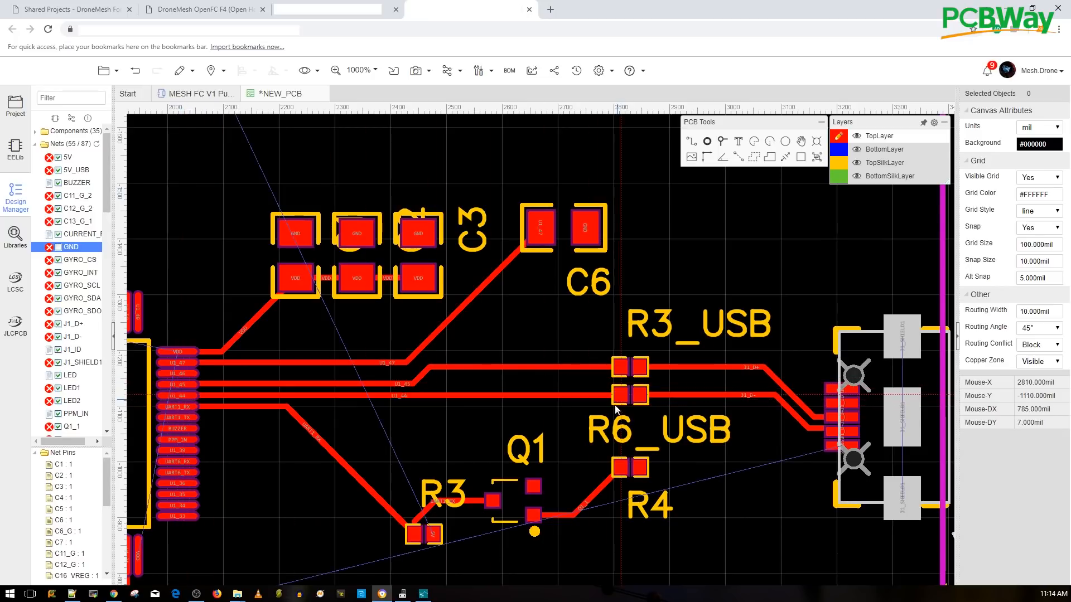
{"action": "scroll", "coordinate": [695, 455], "scroll_direction": "down", "scroll_amount": 3}
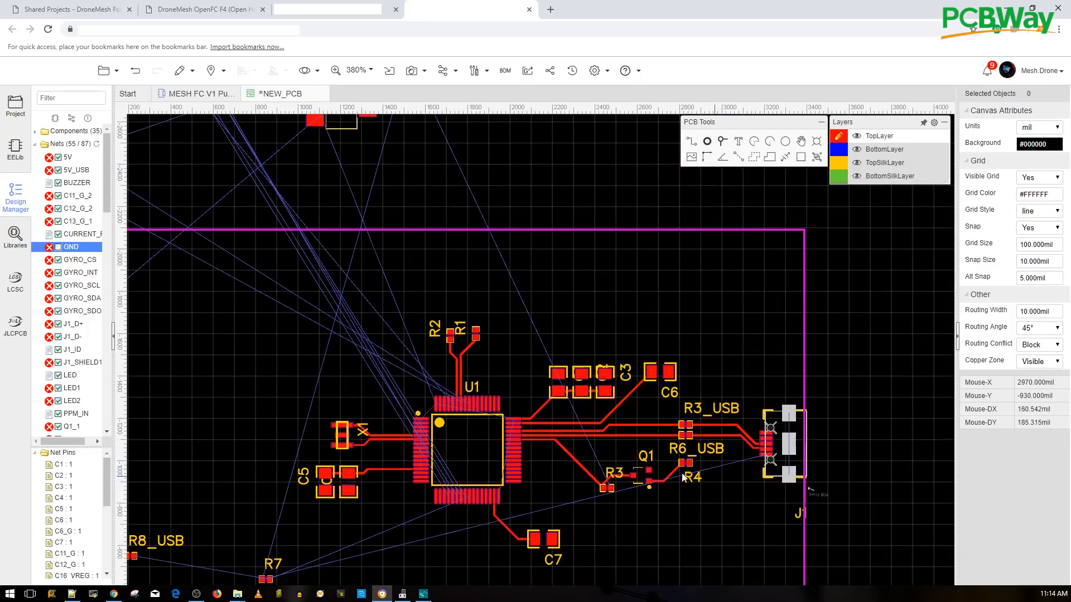
Move R7 below R3 at about X 2530, Y -650 mil, and R8_USB below C7 at about X 2150, Y -460 mil.
{"action": "scroll", "coordinate": [583, 393], "scroll_direction": "down", "scroll_amount": 3}
{"action": "scroll", "coordinate": [510, 390], "scroll_direction": "up", "scroll_amount": 3}
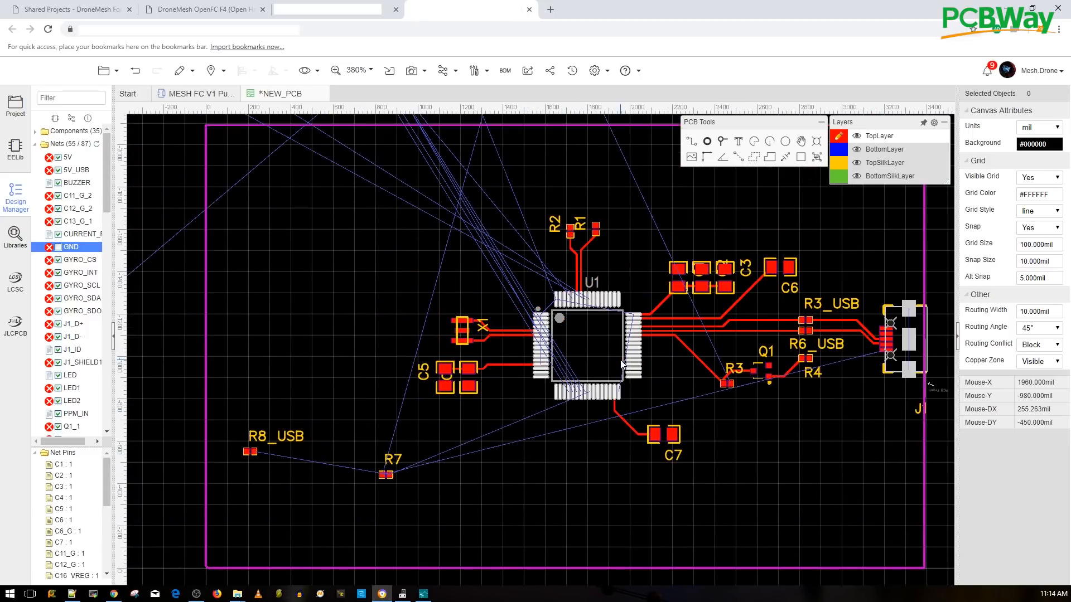
{"action": "scroll", "coordinate": [565, 380], "scroll_direction": "down", "scroll_amount": 2}
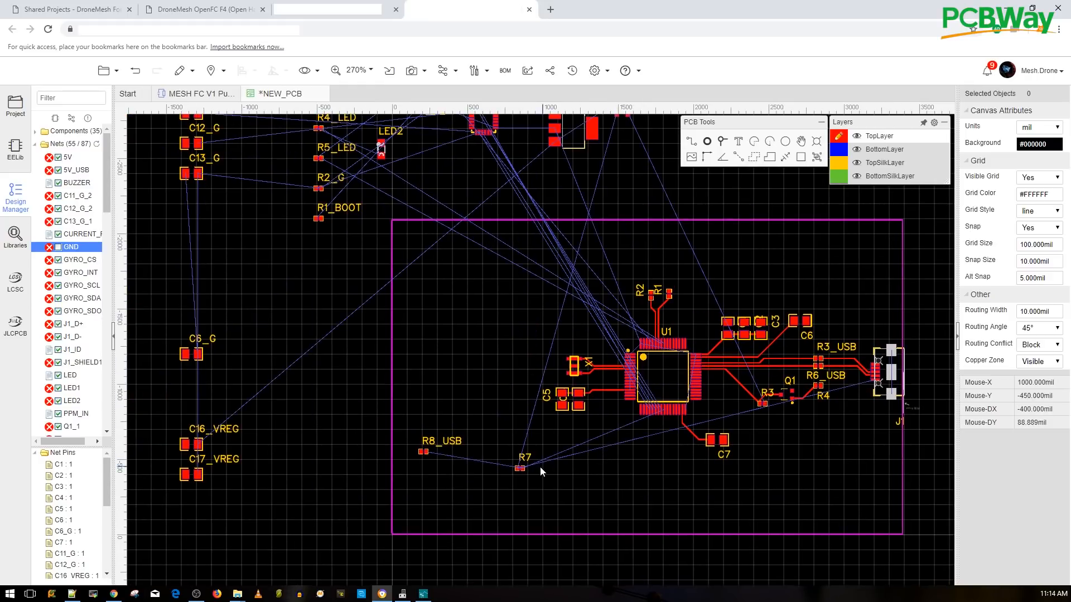
{"action": "left_click_drag", "start_coordinate": [521, 470], "coordinate": [775, 437]}
{"action": "scroll", "coordinate": [779, 443], "scroll_direction": "up", "scroll_amount": 2}
{"action": "scroll", "coordinate": [360, 455], "scroll_direction": "down", "scroll_amount": 2}
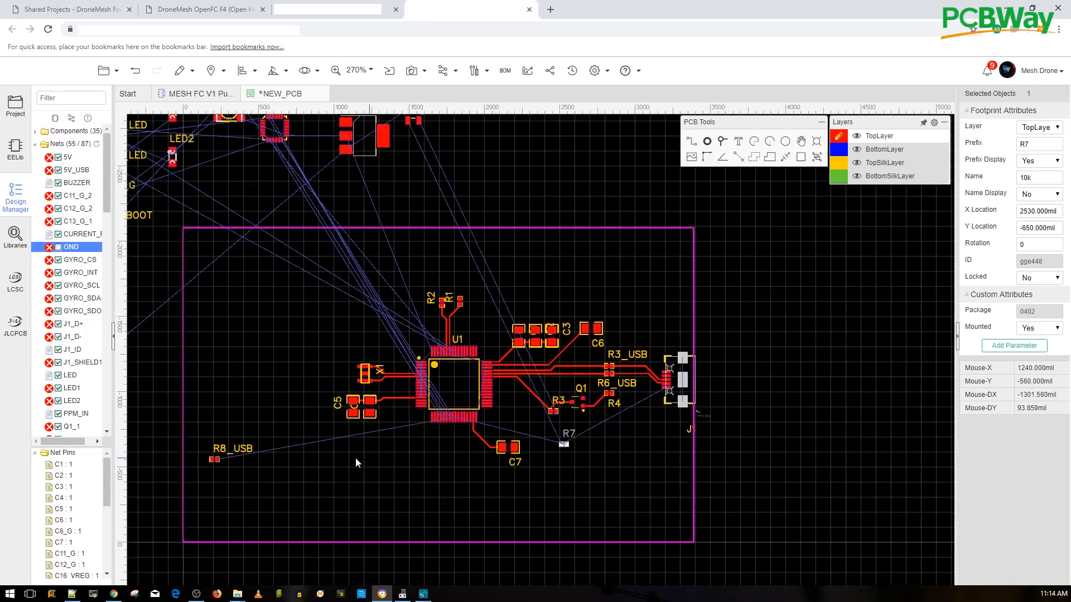
{"action": "right_click_drag", "start_coordinate": [344, 458], "coordinate": [396, 450]}
{"action": "left_click_drag", "start_coordinate": [270, 455], "coordinate": [560, 463]}
{"action": "scroll", "coordinate": [677, 411], "scroll_direction": "up", "scroll_amount": 3}
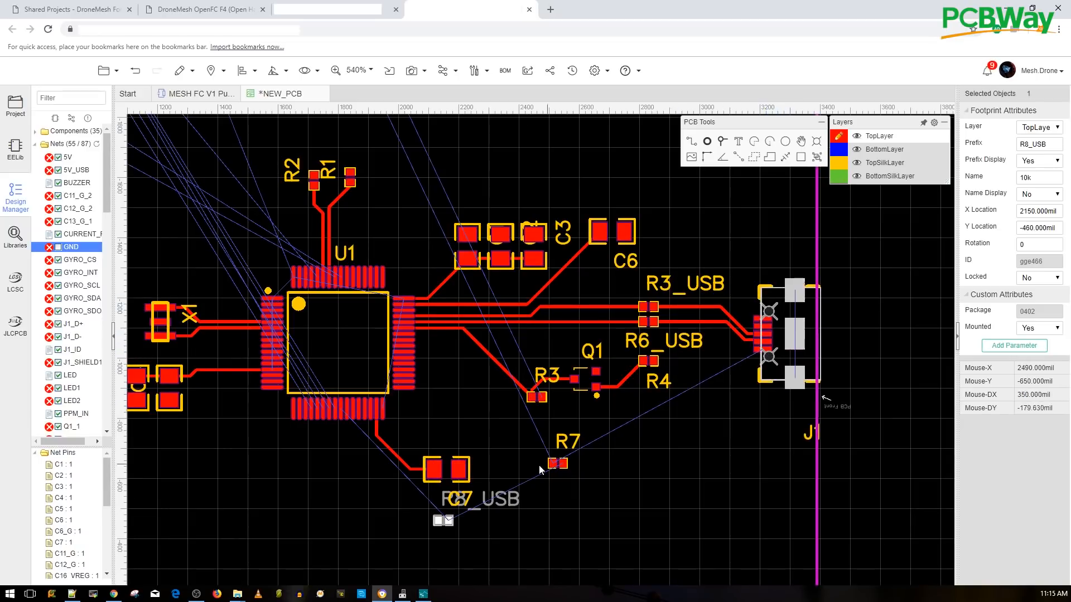
Inspect U1's lower pins and check in the schematic how R7 and R8_USB connect to 5V_USB, ground and U1.
{"action": "left_click", "coordinate": [245, 70]}
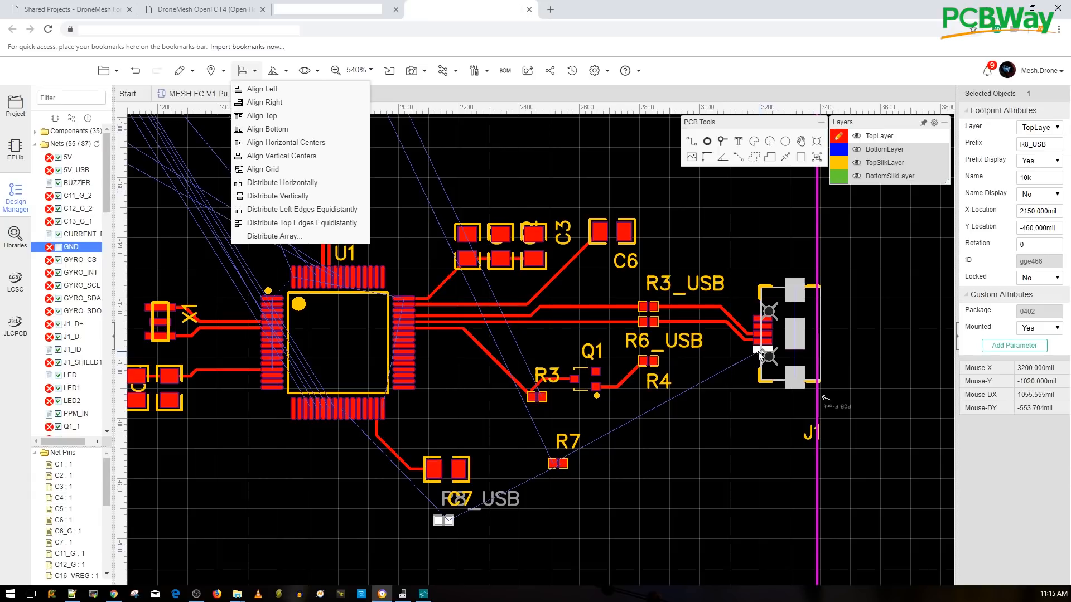
{"action": "scroll", "coordinate": [342, 409], "scroll_direction": "up", "scroll_amount": 6}
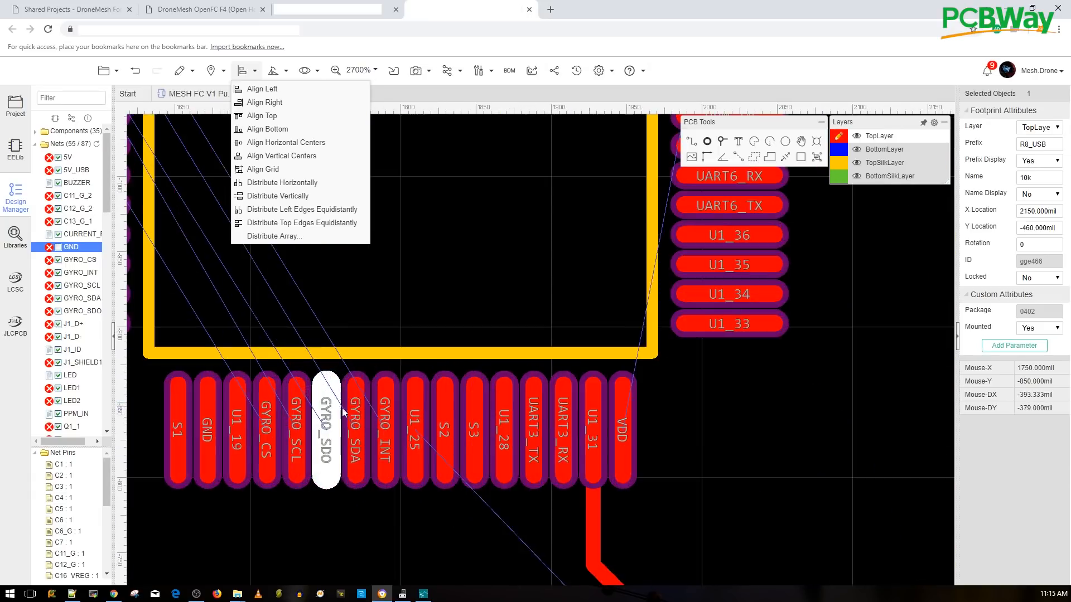
{"action": "scroll", "coordinate": [483, 454], "scroll_direction": "down", "scroll_amount": 3}
{"action": "scroll", "coordinate": [491, 441], "scroll_direction": "down", "scroll_amount": 6}
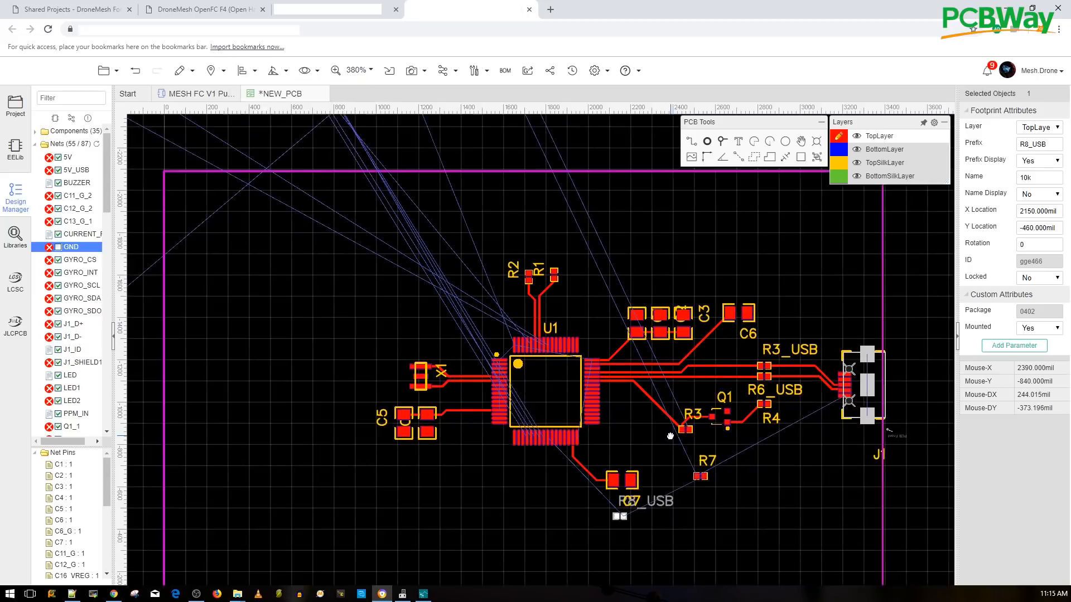
{"action": "scroll", "coordinate": [540, 400], "scroll_direction": "up", "scroll_amount": 2}
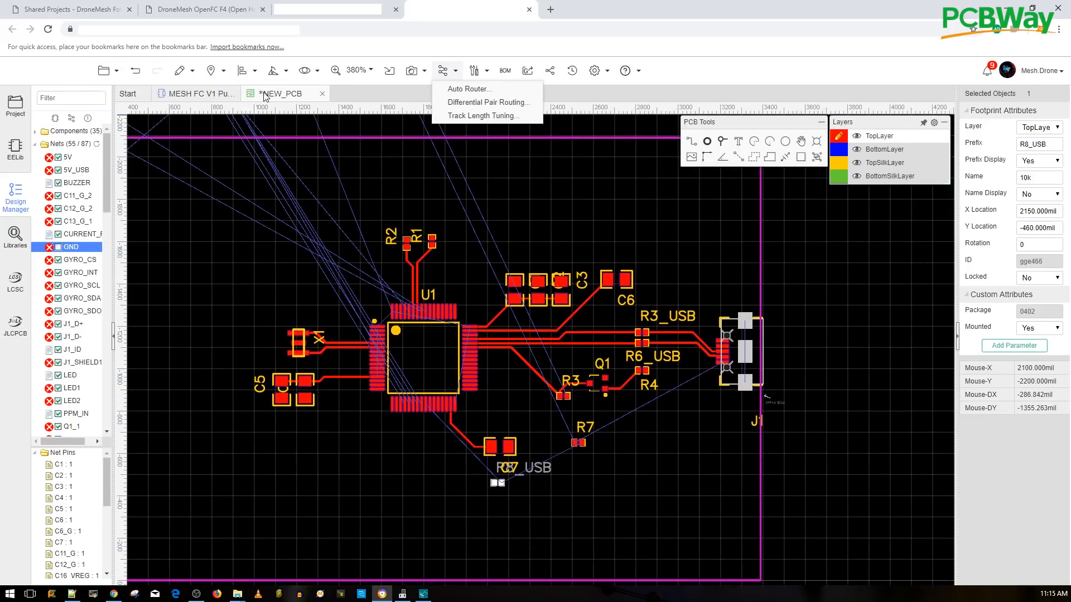
{"action": "left_click", "coordinate": [195, 94]}
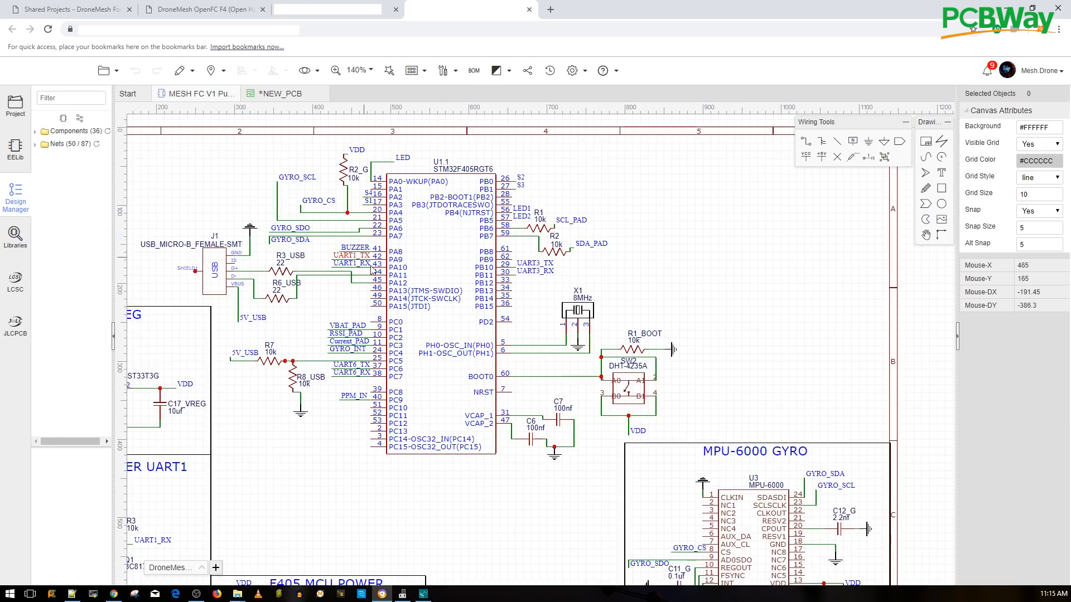
{"action": "scroll", "coordinate": [354, 287], "scroll_direction": "up", "scroll_amount": 2}
{"action": "scroll", "coordinate": [325, 323], "scroll_direction": "down", "scroll_amount": 2}
{"action": "scroll", "coordinate": [325, 323], "scroll_direction": "down", "scroll_amount": 1}
{"action": "right_click_drag", "start_coordinate": [324, 323], "coordinate": [455, 241]}
{"action": "scroll", "coordinate": [455, 245], "scroll_direction": "up", "scroll_amount": 5}
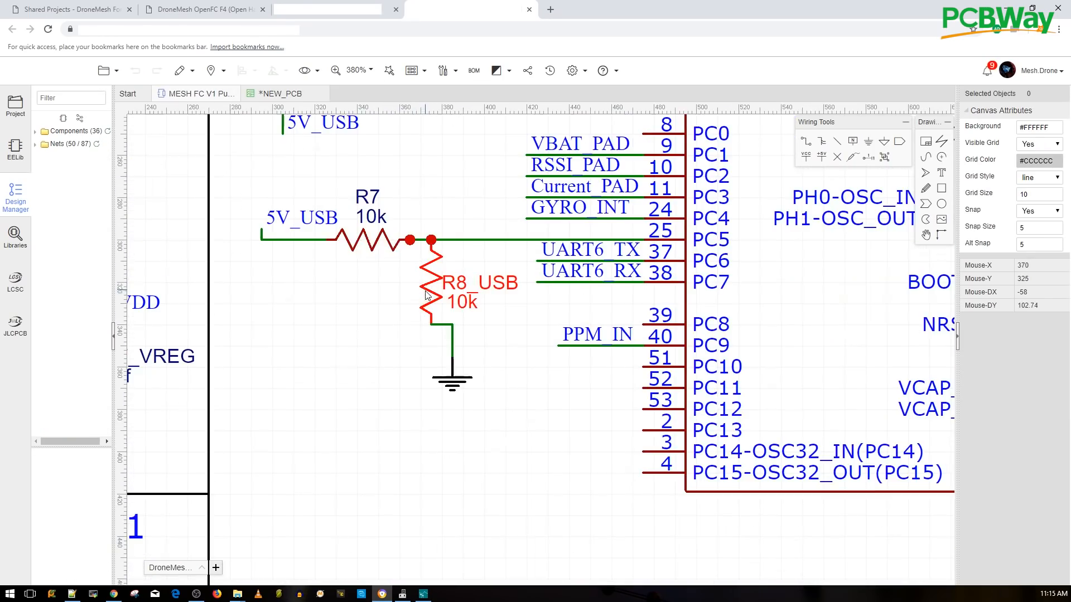
{"action": "right_click_drag", "start_coordinate": [419, 195], "coordinate": [474, 232]}
{"action": "scroll", "coordinate": [474, 232], "scroll_direction": "down", "scroll_amount": 2}
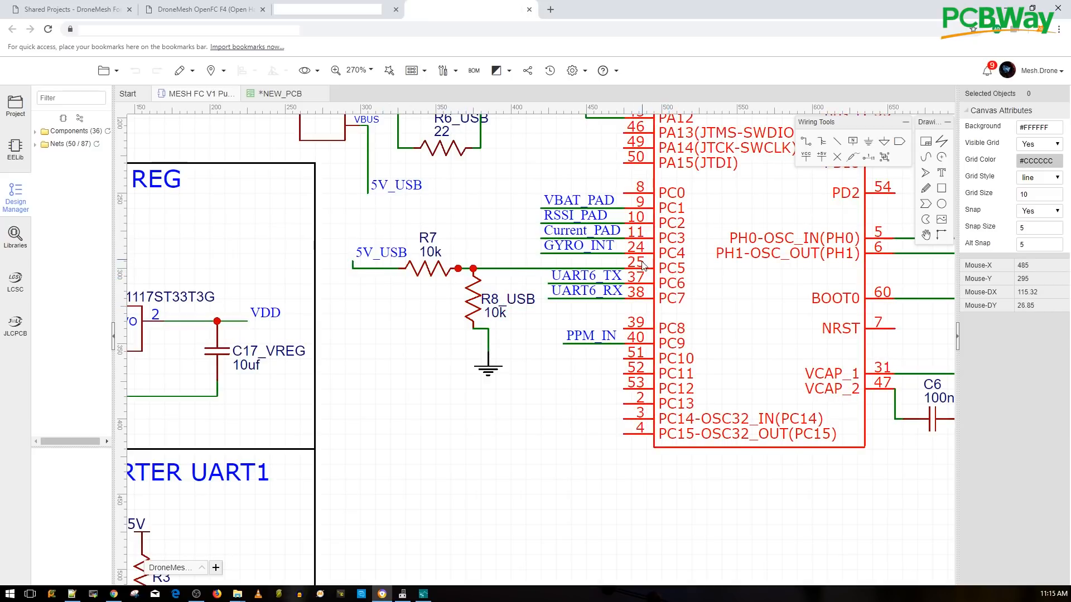
{"action": "scroll", "coordinate": [649, 264], "scroll_direction": "down", "scroll_amount": 4}
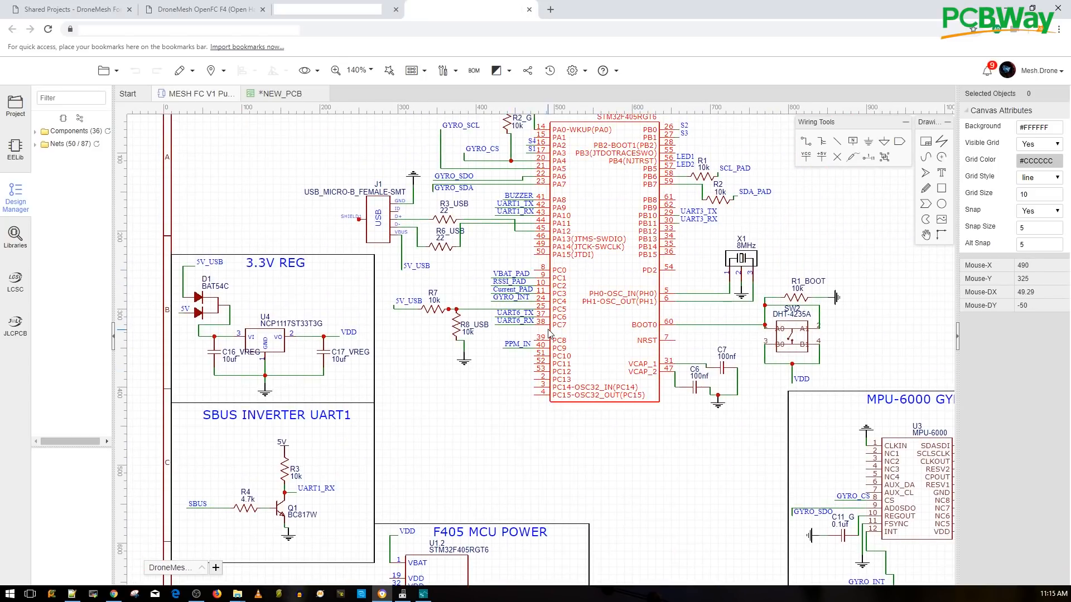
{"action": "scroll", "coordinate": [549, 334], "scroll_direction": "down", "scroll_amount": 4}
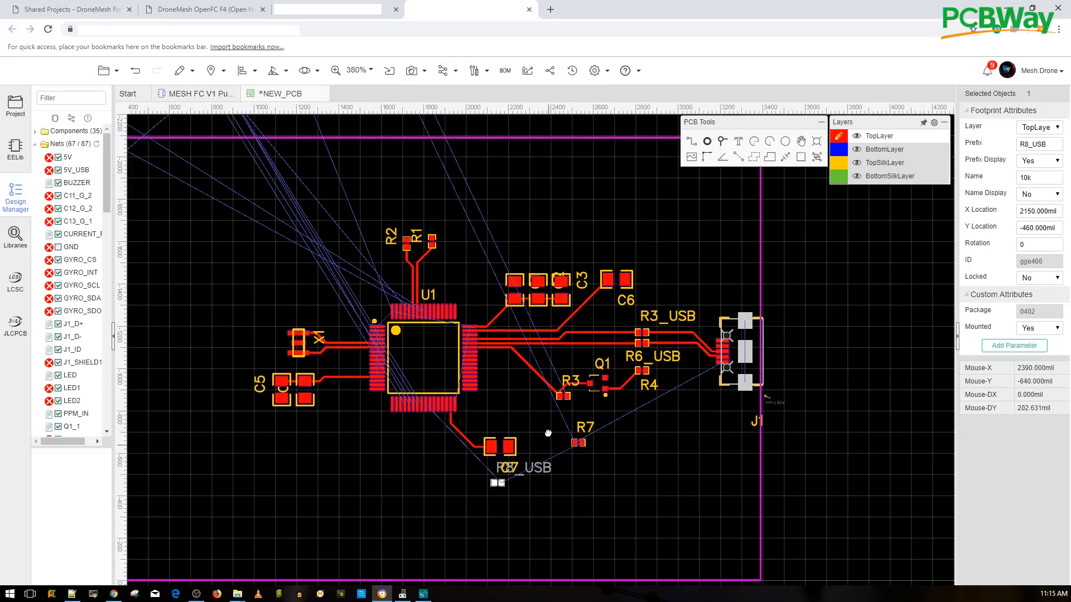
Move R7 down to the right of R8_USB and rotate it to 180°.
{"action": "right_click_drag", "start_coordinate": [548, 433], "coordinate": [504, 323]}
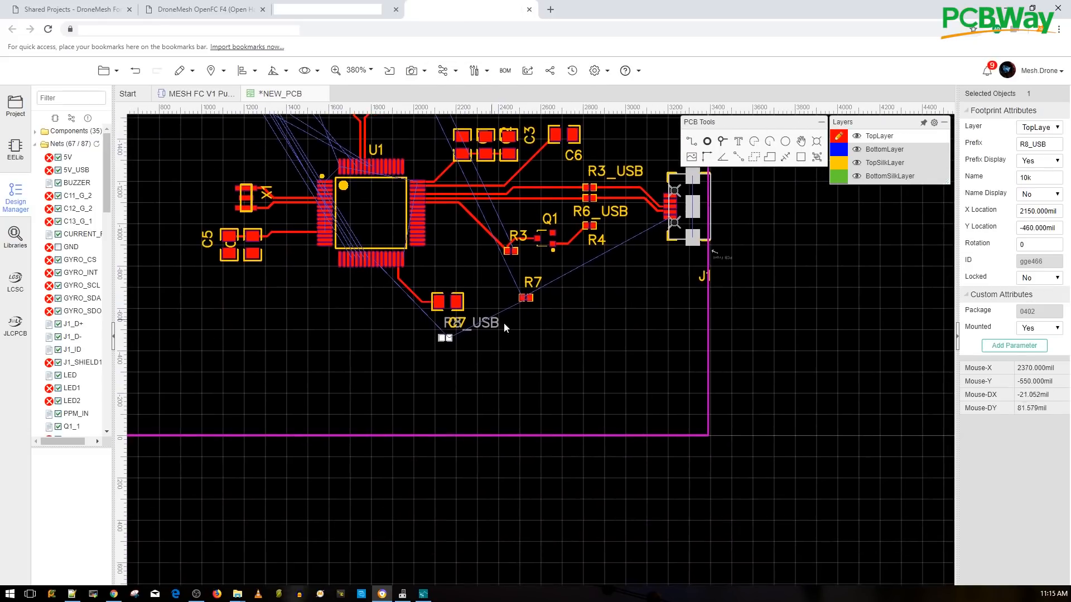
{"action": "scroll", "coordinate": [642, 254], "scroll_direction": "up", "scroll_amount": 2}
{"action": "left_click_drag", "start_coordinate": [483, 316], "coordinate": [478, 381]}
{"action": "scroll", "coordinate": [478, 381], "scroll_direction": "up", "scroll_amount": 3}
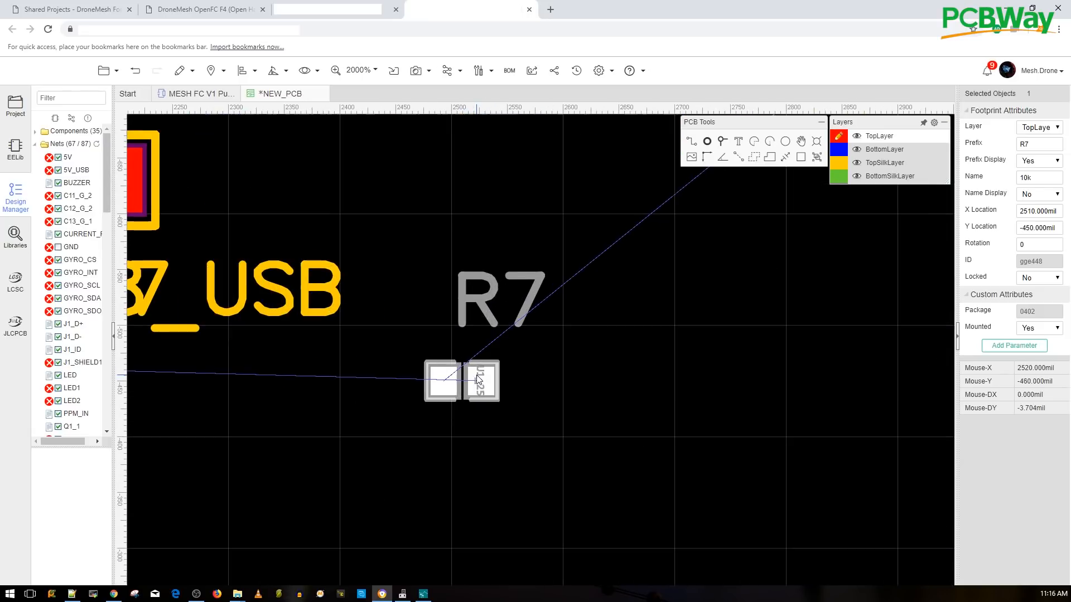
{"action": "key", "text": "space"}
{"action": "key", "text": "space"}
{"action": "scroll", "coordinate": [459, 334], "scroll_direction": "down", "scroll_amount": 5}
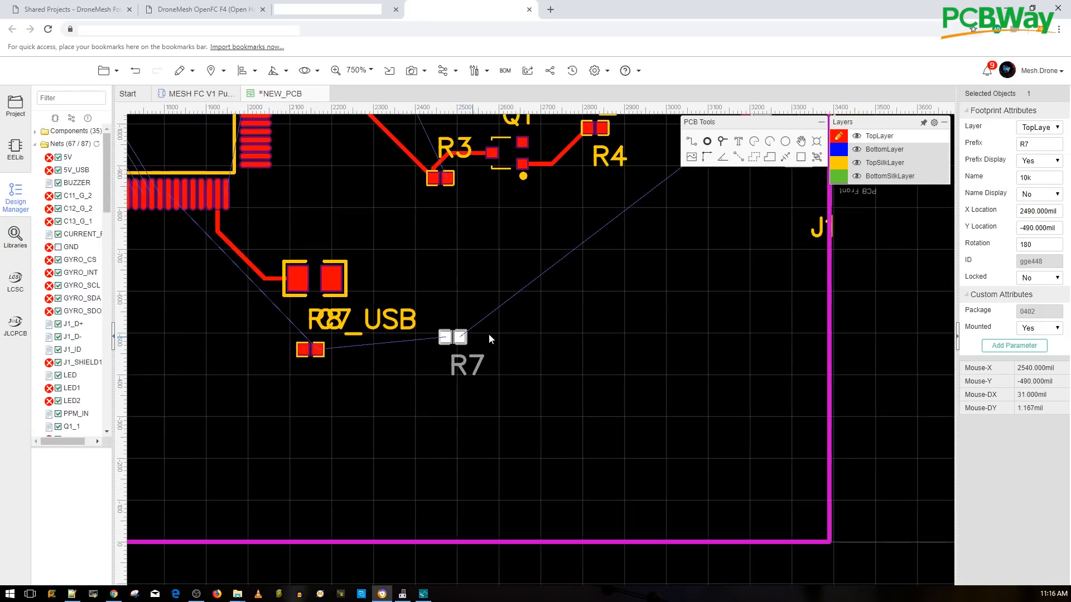
Rotate R8_USB to 90° and place it below C7's left pad, then bring R7 closer on its right.
{"action": "left_click", "coordinate": [349, 457]}
{"action": "key", "text": "space"}
{"action": "left_click_drag", "start_coordinate": [351, 459], "coordinate": [328, 435]}
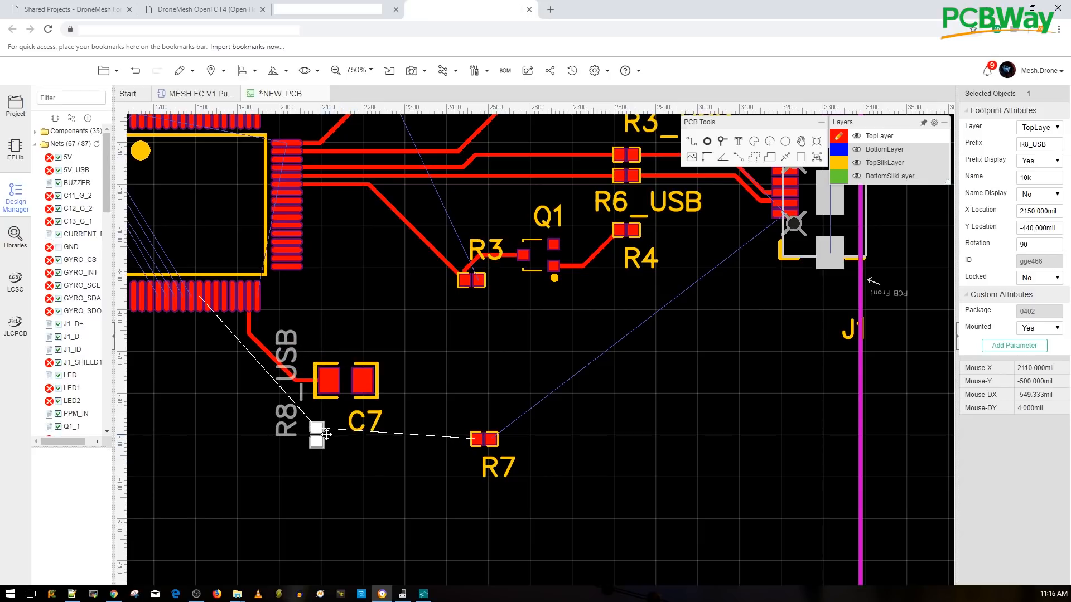
{"action": "left_click_drag", "start_coordinate": [474, 438], "coordinate": [385, 429]}
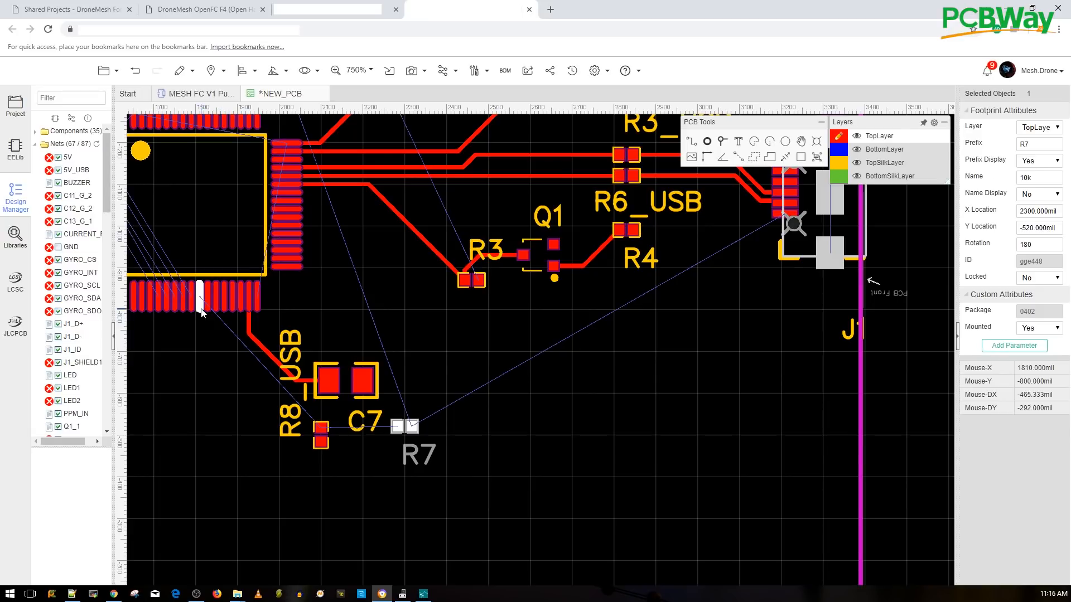
Route the U1_25 track from U1's lower pin row through R8_USB's upper pad to R7's left pad.
{"action": "key", "text": "w"}
{"action": "left_click", "coordinate": [200, 299]}
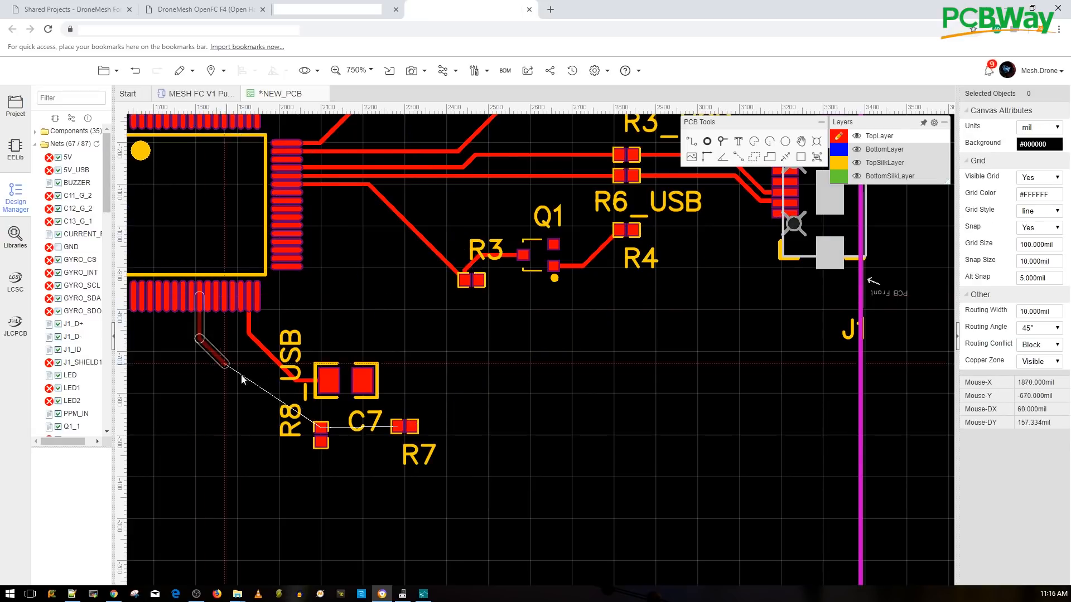
{"action": "left_click", "coordinate": [285, 430]}
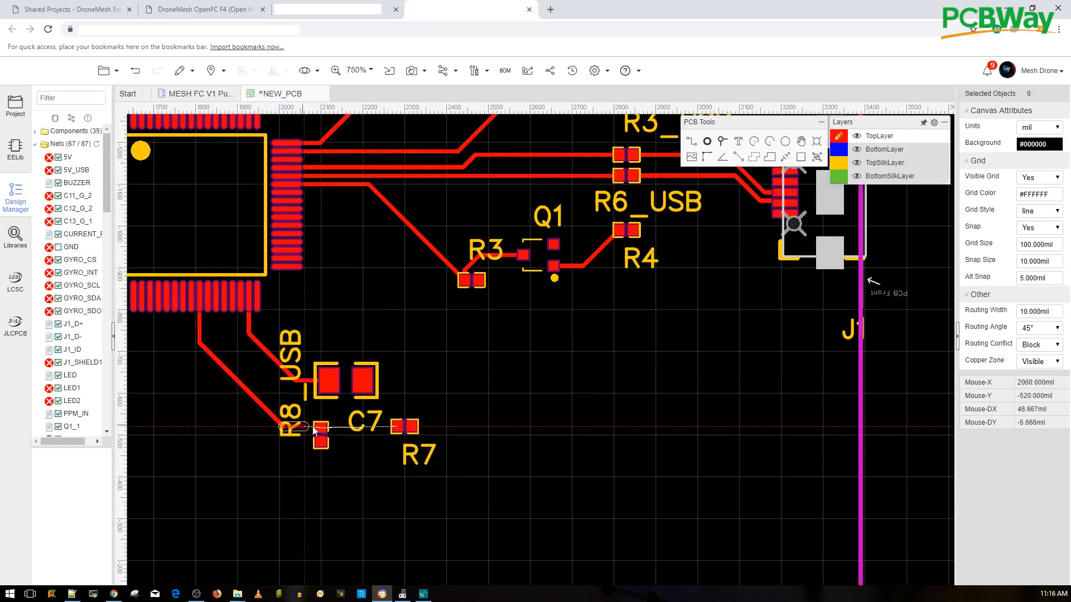
{"action": "left_click", "coordinate": [405, 427]}
Route the 5V_USB track from R7's right pad across and diagonally up to J1's lowest small pin.
{"action": "left_click", "coordinate": [413, 428]}
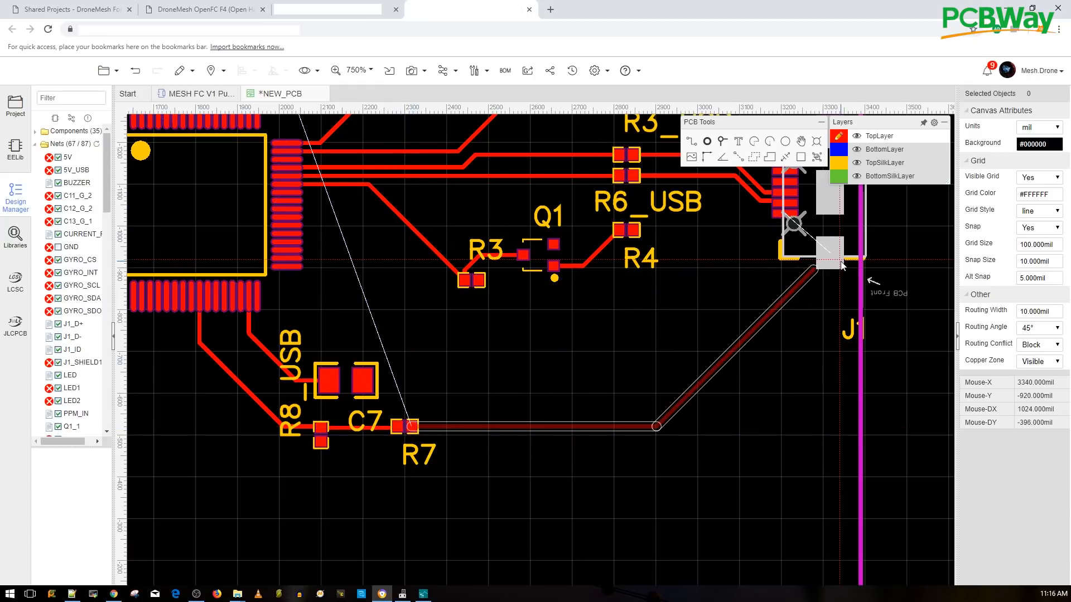
{"action": "left_click", "coordinate": [785, 212]}
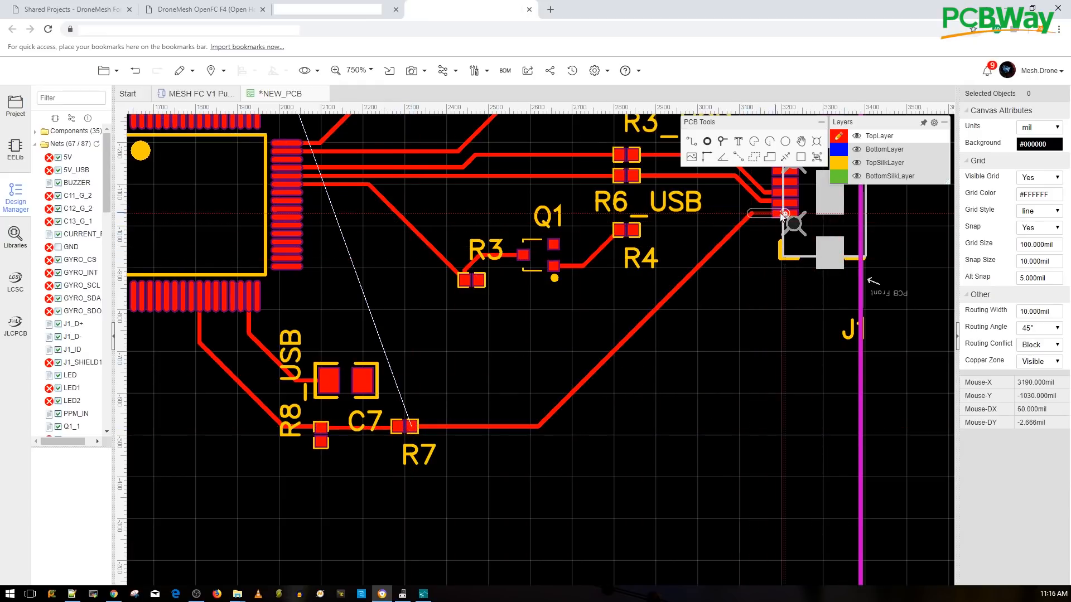
{"action": "scroll", "coordinate": [463, 374], "scroll_direction": "down", "scroll_amount": 3}
{"action": "scroll", "coordinate": [424, 421], "scroll_direction": "up", "scroll_amount": 10}
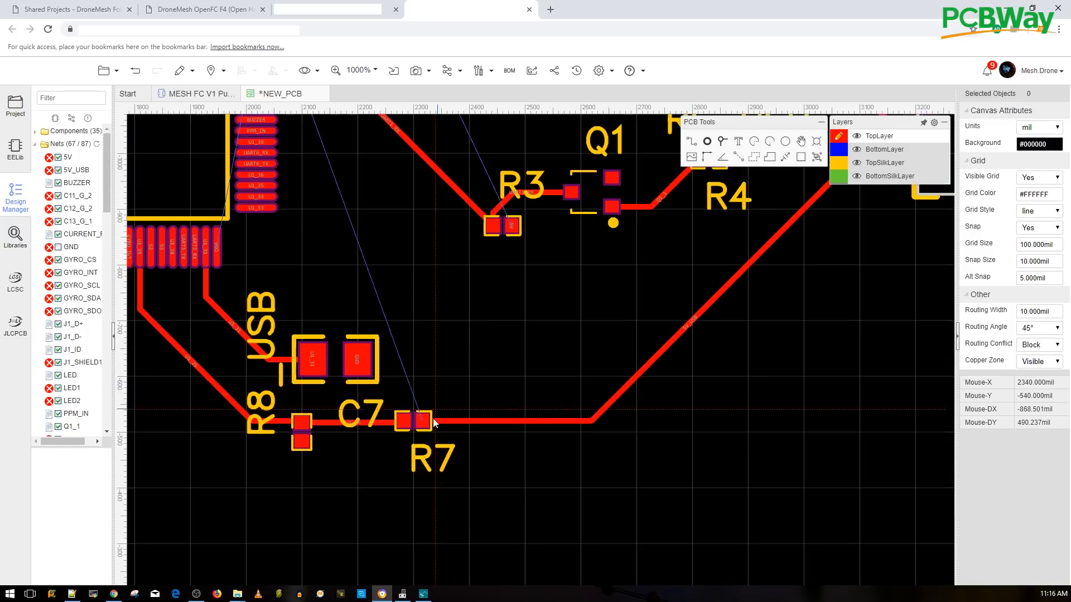
{"action": "scroll", "coordinate": [438, 417], "scroll_direction": "down", "scroll_amount": 10}
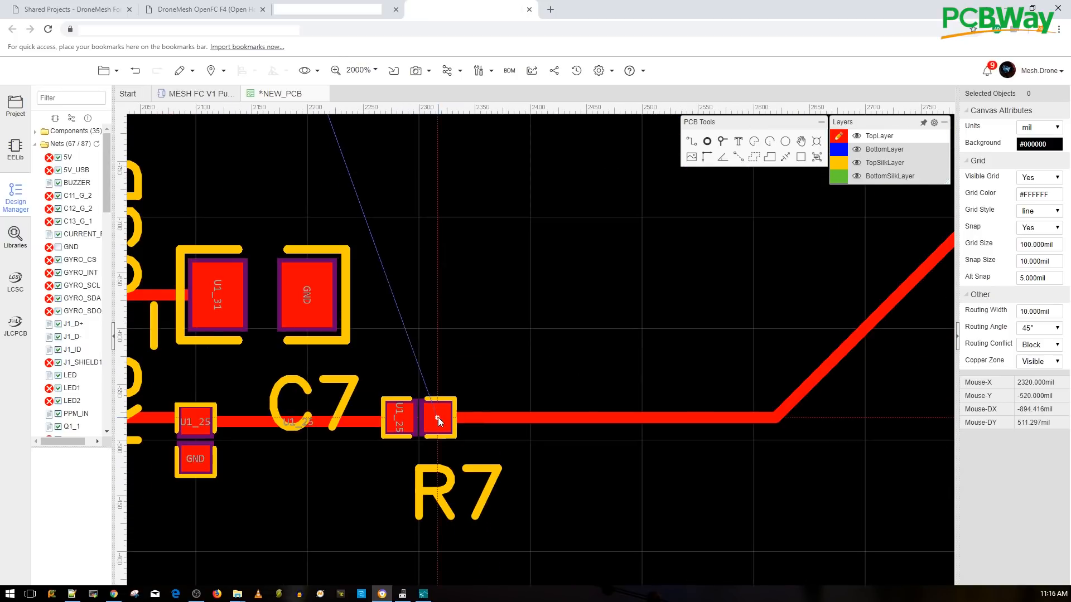
Try D1 inside the board outline, above C6 and J1, at about X 2930, Y -1740 mil.
{"action": "right_click_drag", "start_coordinate": [321, 166], "coordinate": [486, 385]}
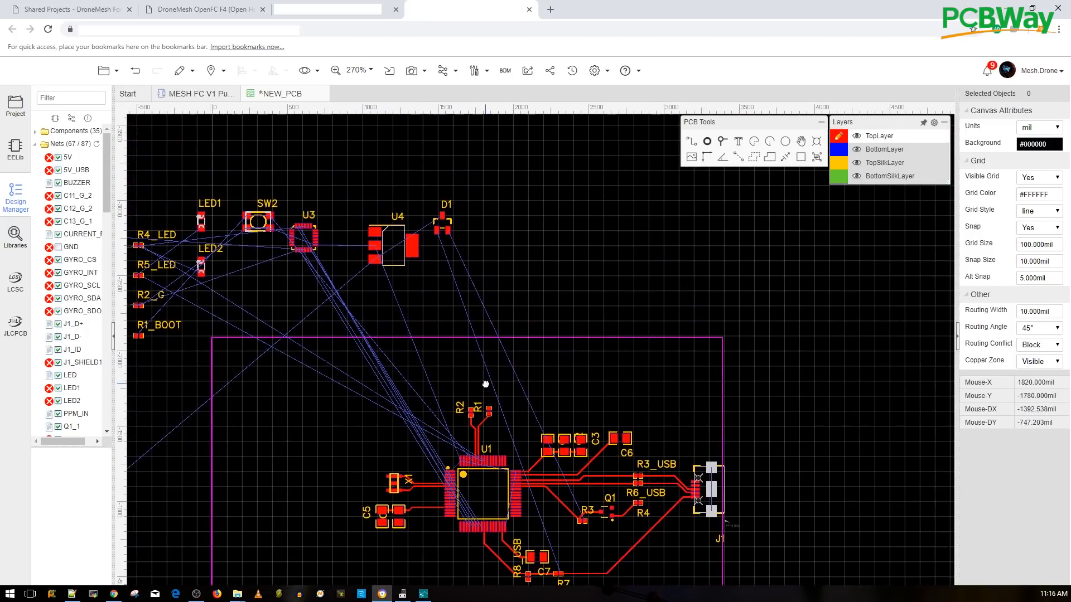
{"action": "left_click_drag", "start_coordinate": [443, 214], "coordinate": [539, 363]}
{"action": "scroll", "coordinate": [539, 366], "scroll_direction": "up", "scroll_amount": 4}
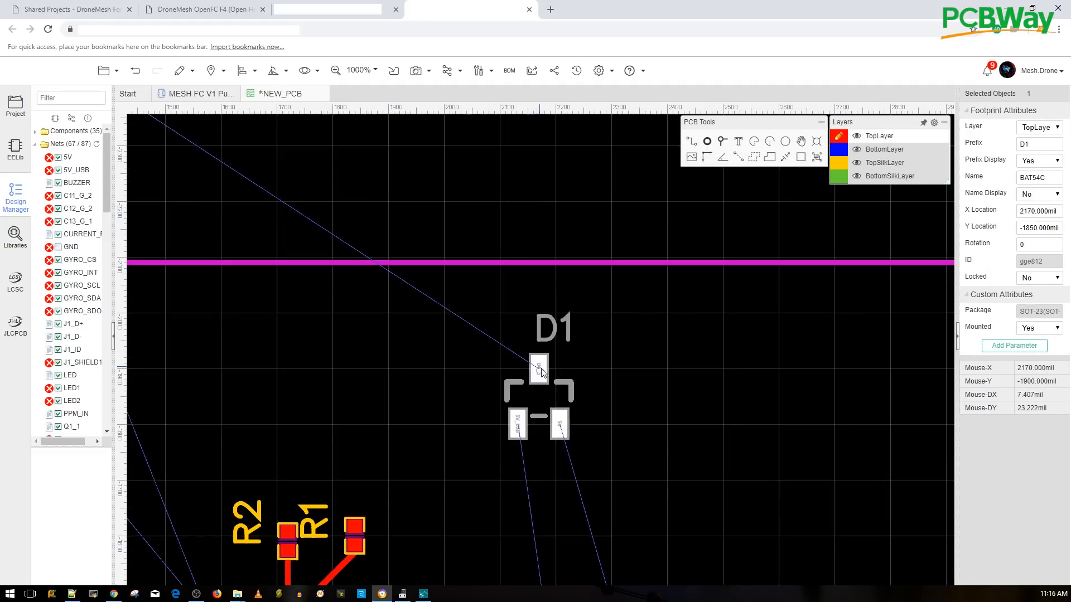
{"action": "scroll", "coordinate": [547, 346], "scroll_direction": "down", "scroll_amount": 2}
{"action": "right_click_drag", "start_coordinate": [618, 426], "coordinate": [437, 221]}
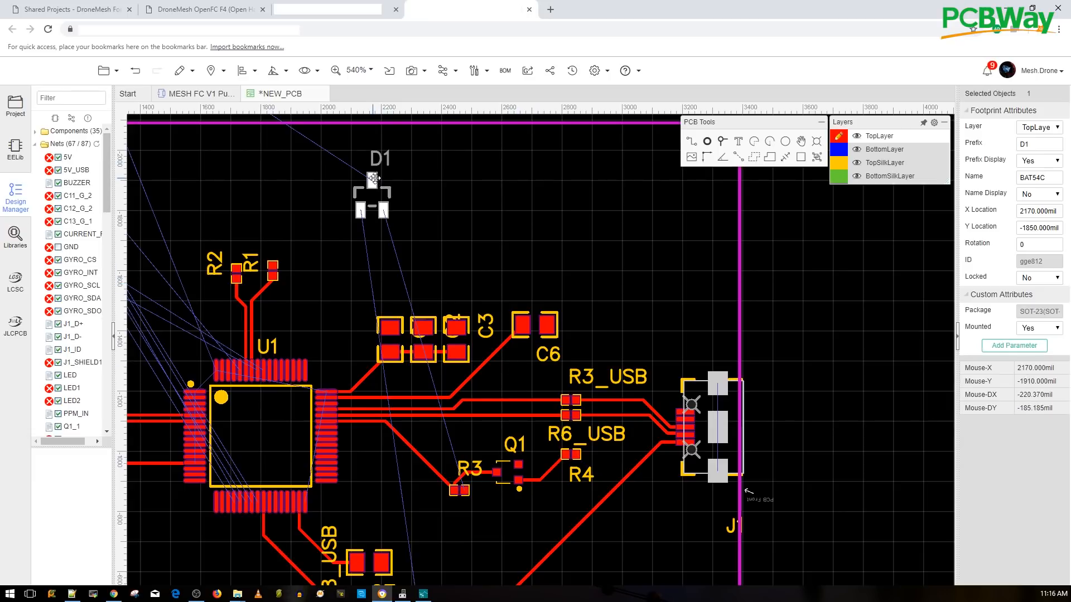
{"action": "left_click_drag", "start_coordinate": [374, 177], "coordinate": [616, 214]}
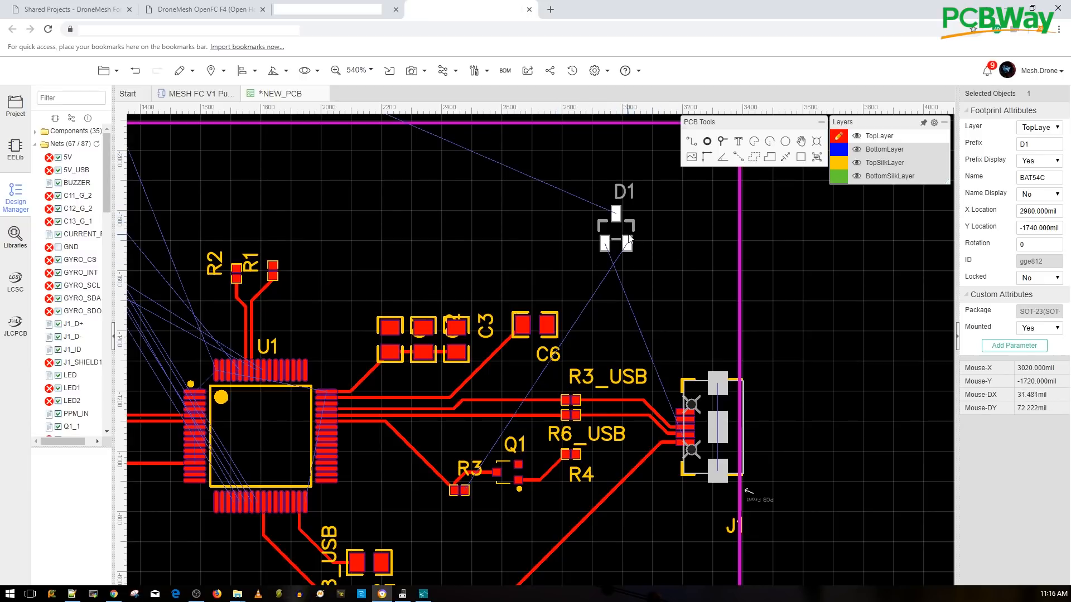
{"action": "left_click_drag", "start_coordinate": [616, 217], "coordinate": [604, 218]}
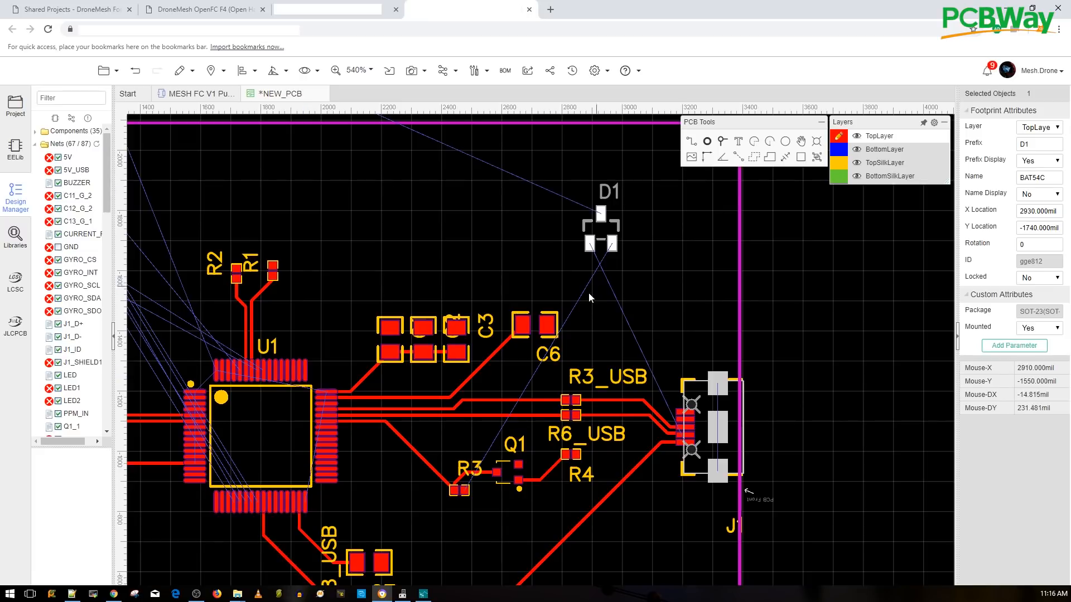
{"action": "scroll", "coordinate": [591, 246], "scroll_direction": "up", "scroll_amount": 5}
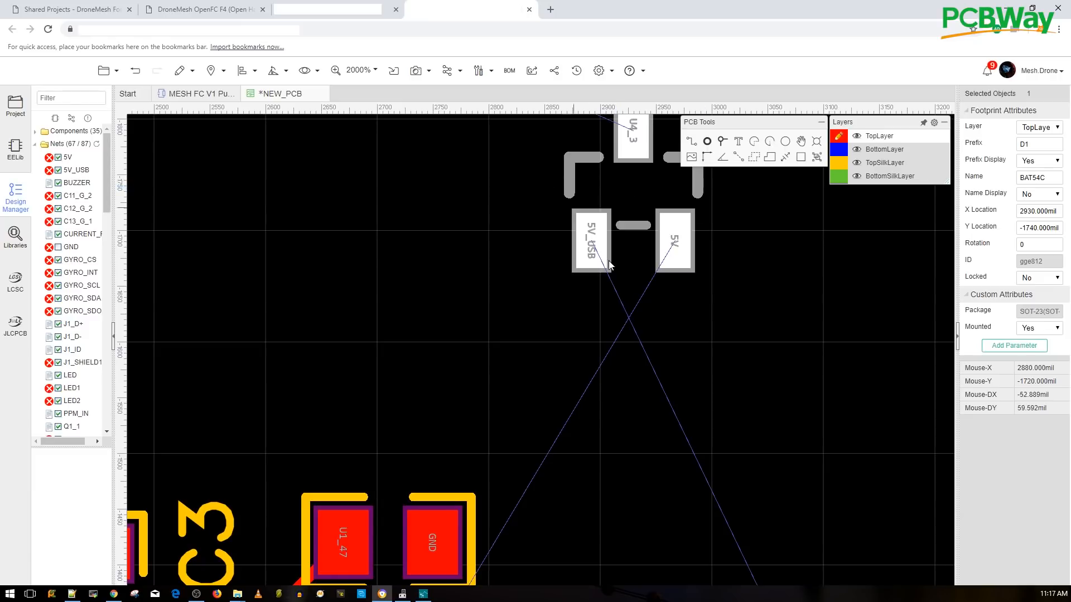
{"action": "scroll", "coordinate": [610, 265], "scroll_direction": "down", "scroll_amount": 8}
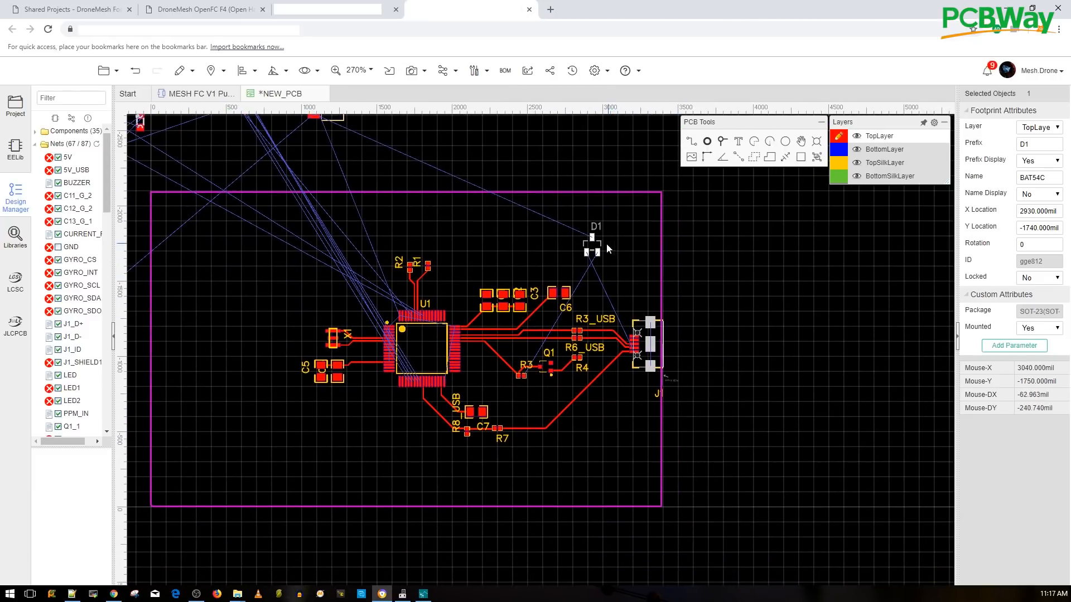
Move D1 just above the board outline to about X 2410, Y -2340 mil and rotate it to 180°.
{"action": "left_click_drag", "start_coordinate": [598, 253], "coordinate": [518, 161]}
{"action": "key", "text": "space"}
{"action": "key", "text": "space"}
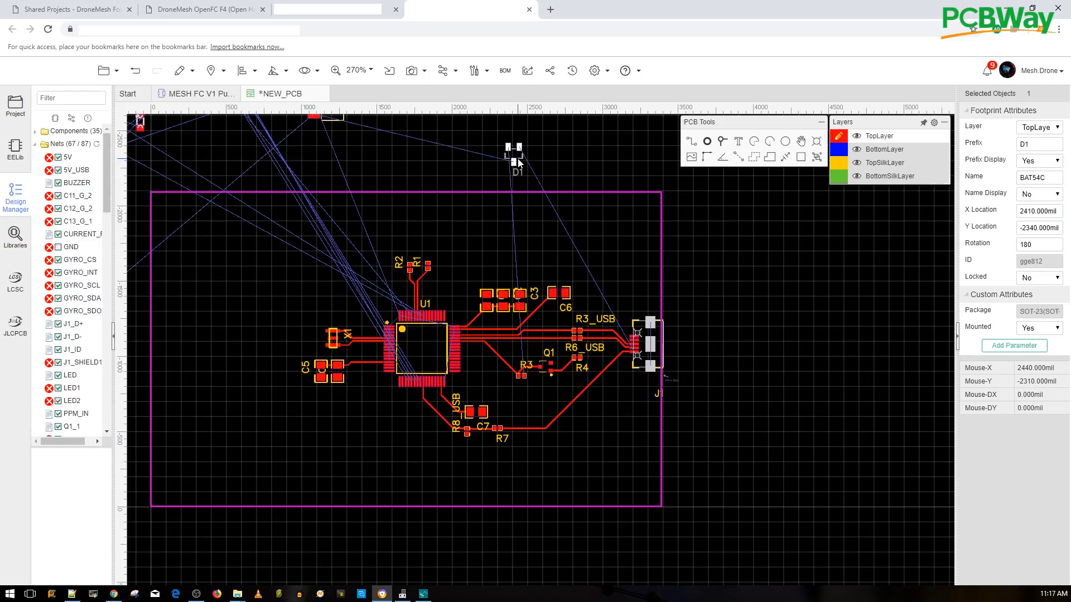
{"action": "scroll", "coordinate": [515, 165], "scroll_direction": "down", "scroll_amount": 5}
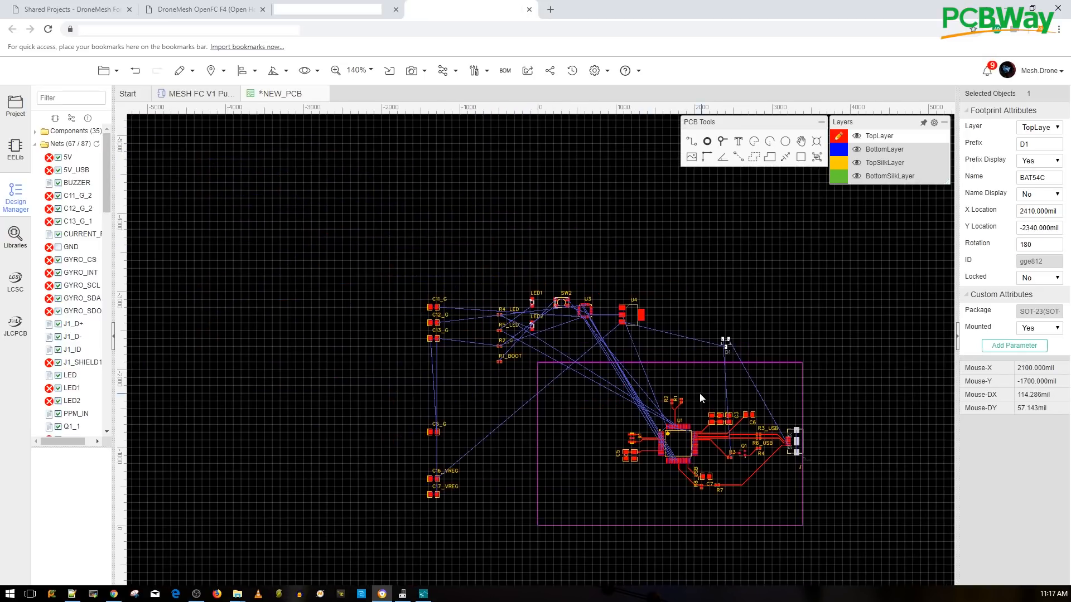
Examine the unplaced parts around the board outline, their ratsnest lines and the routed area between U1 and J1, and deselect D1.
{"action": "scroll", "coordinate": [610, 327], "scroll_direction": "up", "scroll_amount": 5}
{"action": "right_click_drag", "start_coordinate": [583, 314], "coordinate": [670, 328]}
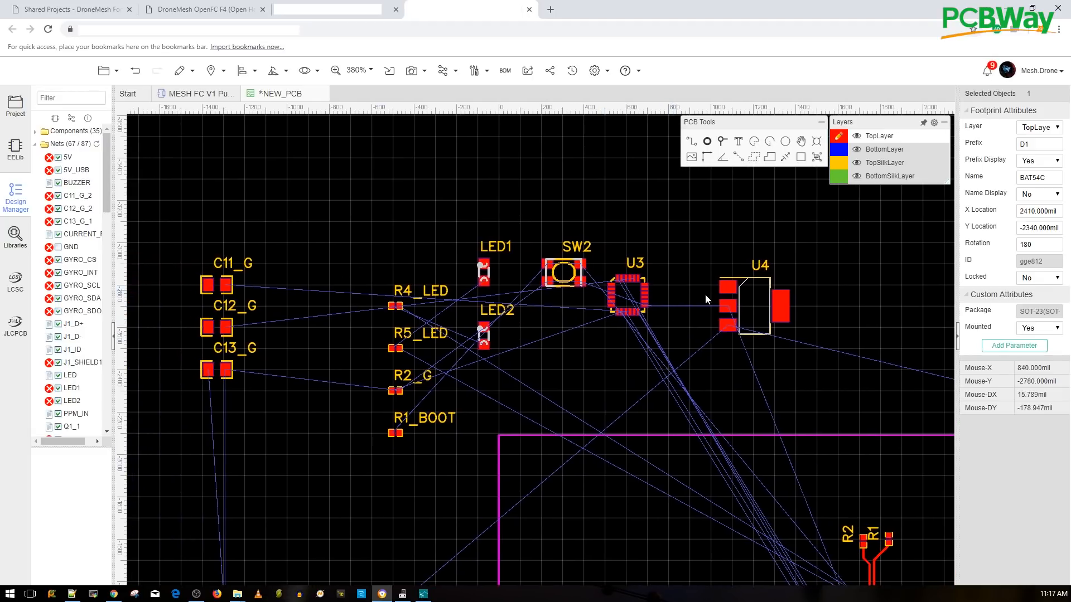
{"action": "scroll", "coordinate": [720, 312], "scroll_direction": "down", "scroll_amount": 3}
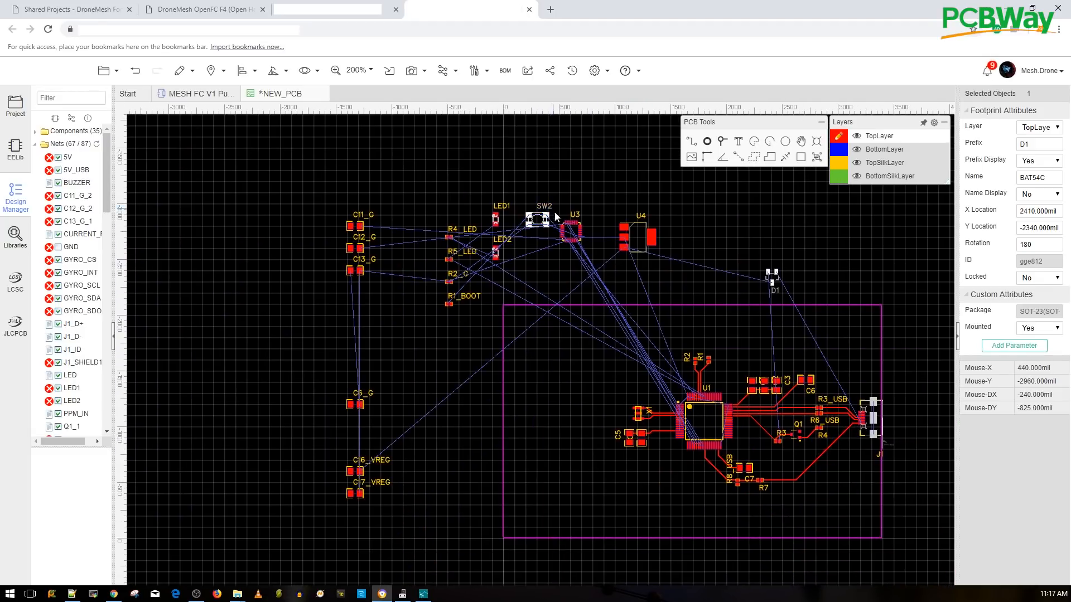
{"action": "right_click_drag", "start_coordinate": [770, 366], "coordinate": [602, 336]}
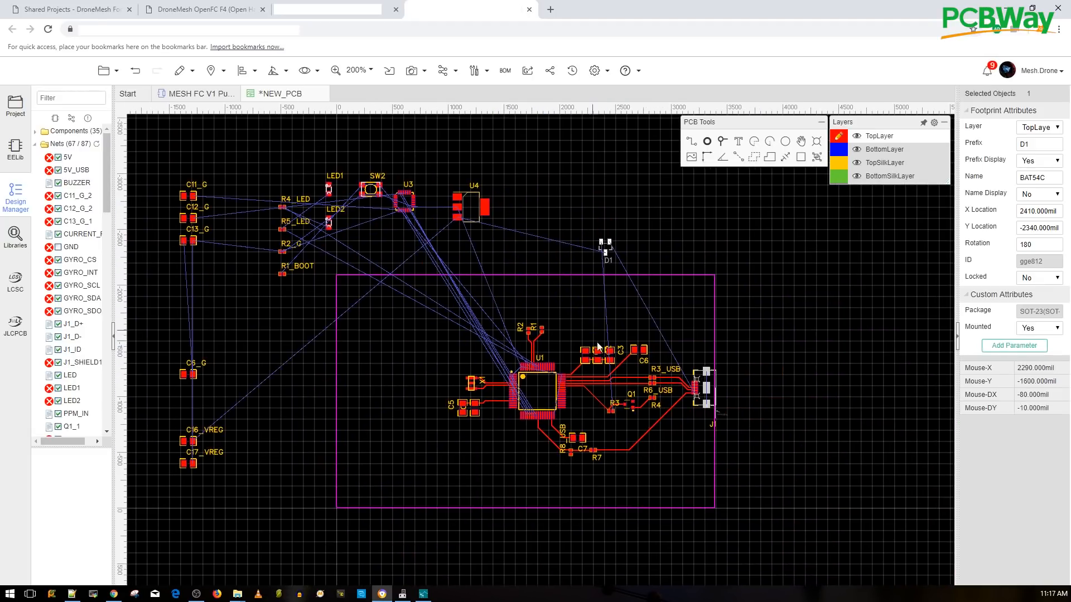
{"action": "scroll", "coordinate": [558, 363], "scroll_direction": "down", "scroll_amount": 2}
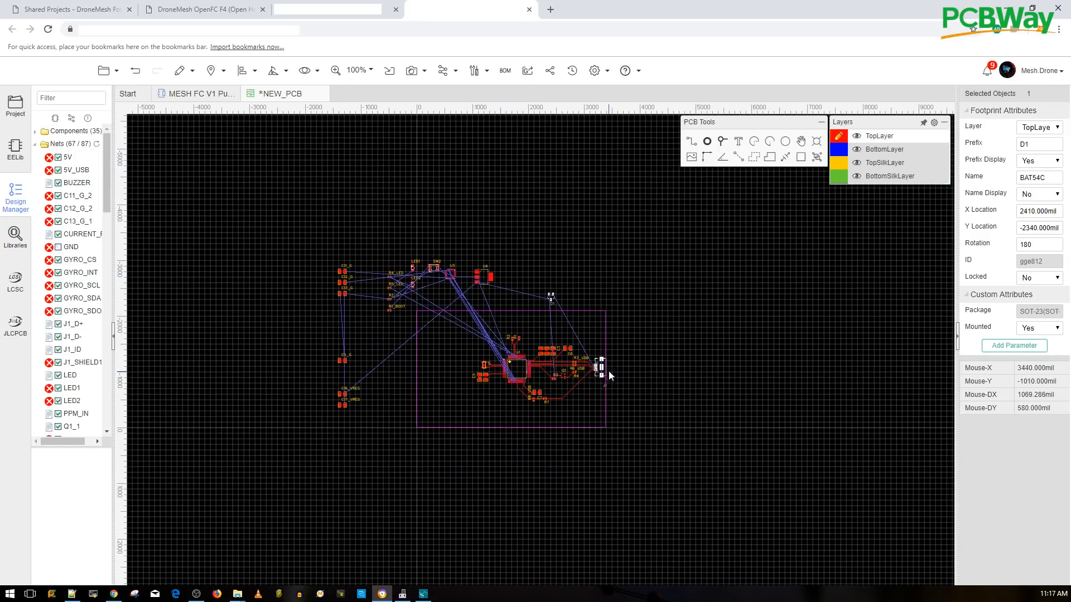
{"action": "scroll", "coordinate": [597, 369], "scroll_direction": "up", "scroll_amount": 4}
{"action": "scroll", "coordinate": [536, 364], "scroll_direction": "up", "scroll_amount": 2}
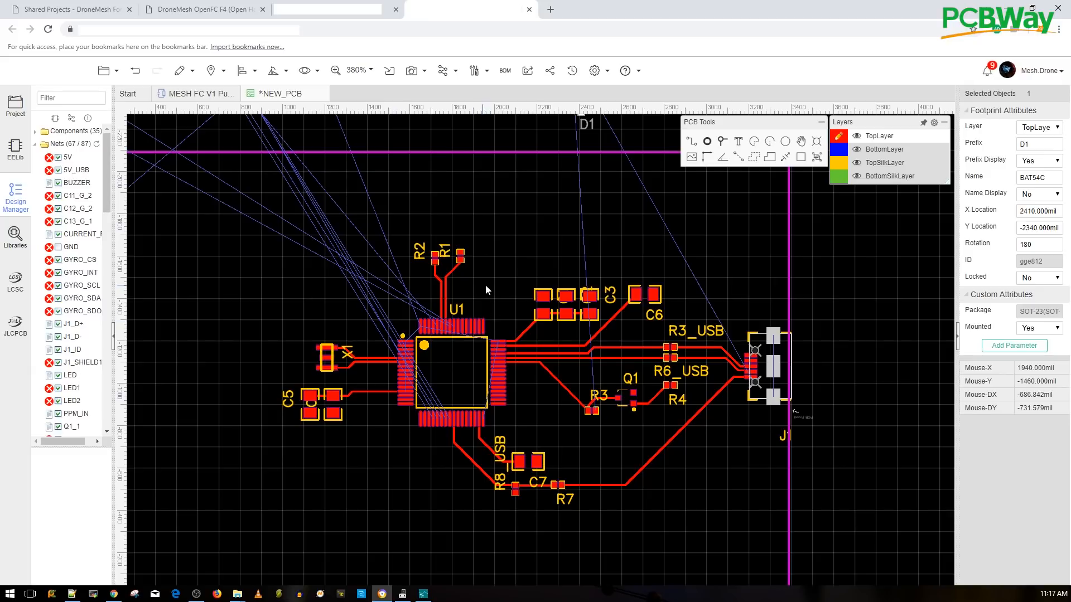
{"action": "scroll", "coordinate": [457, 310], "scroll_direction": "down", "scroll_amount": 2}
{"action": "scroll", "coordinate": [446, 299], "scroll_direction": "up", "scroll_amount": 2}
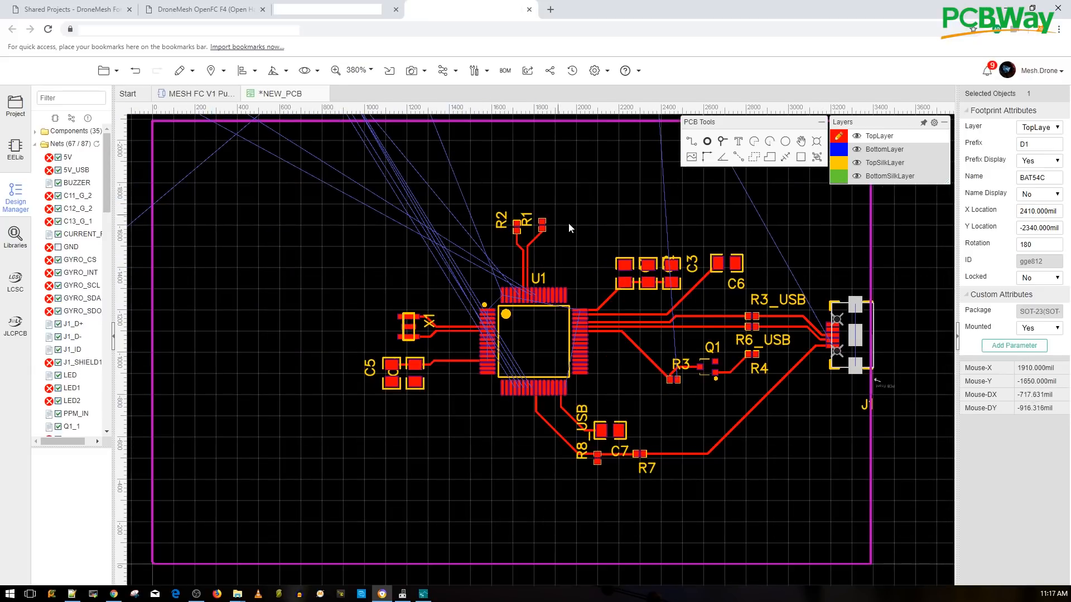
{"action": "scroll", "coordinate": [703, 372], "scroll_direction": "down", "scroll_amount": 2}
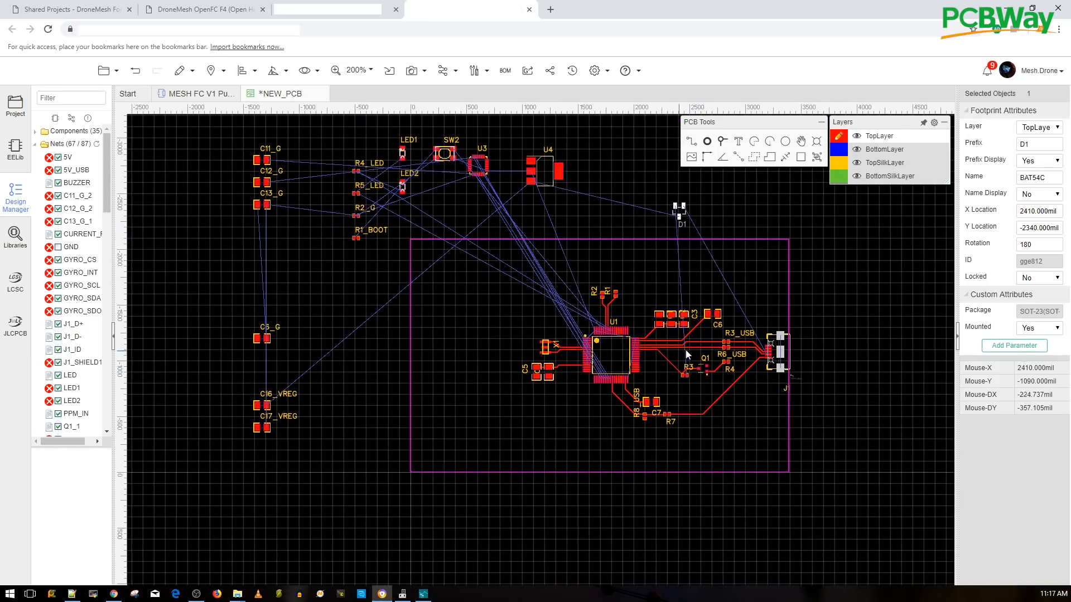
{"action": "right_click_drag", "start_coordinate": [692, 418], "coordinate": [589, 440]}
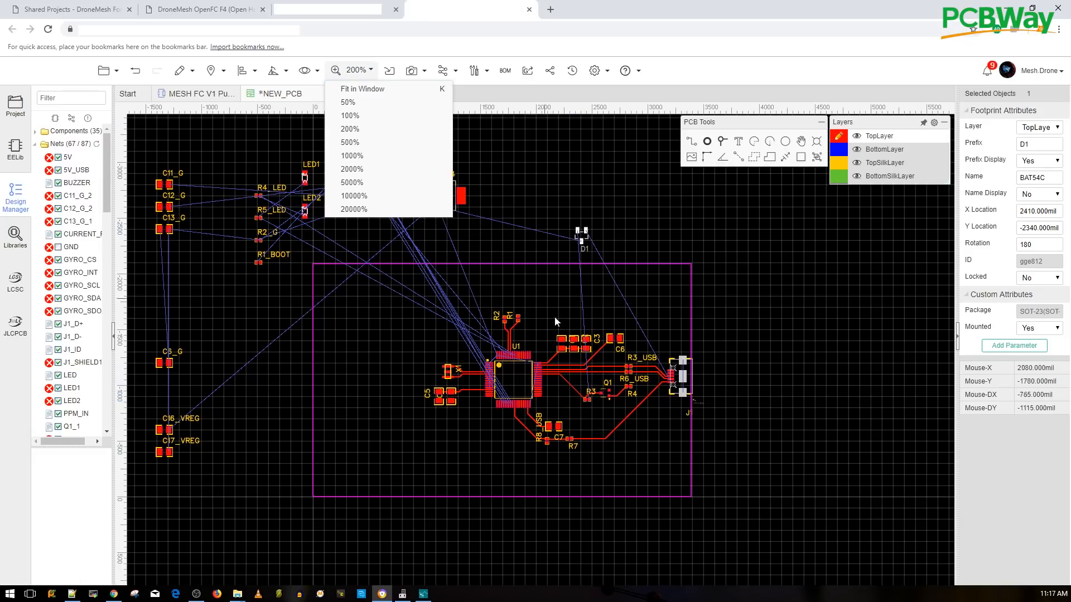
{"action": "left_click", "coordinate": [554, 299]}
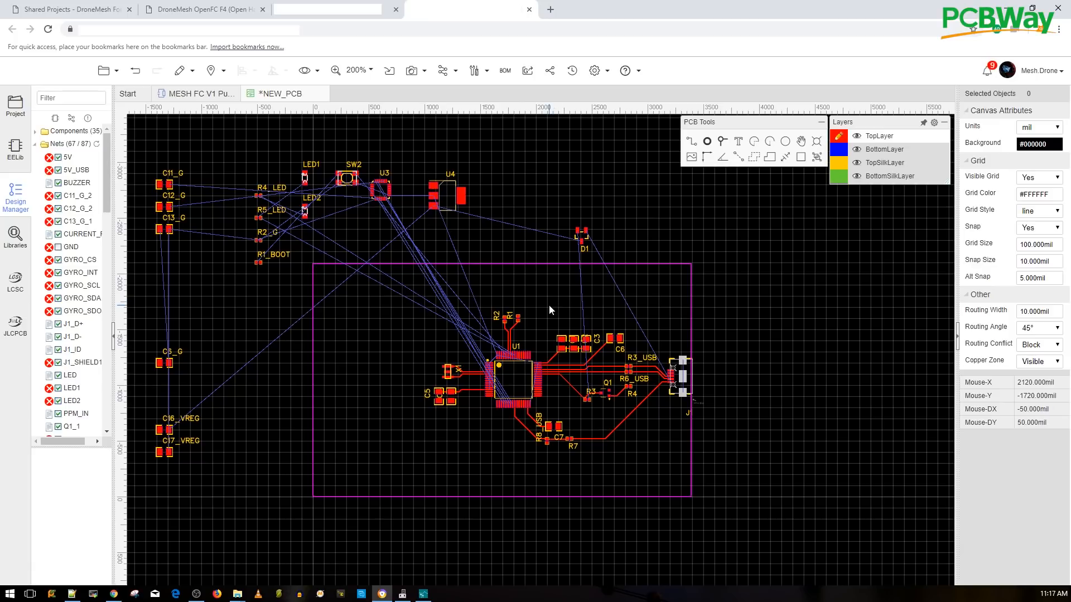